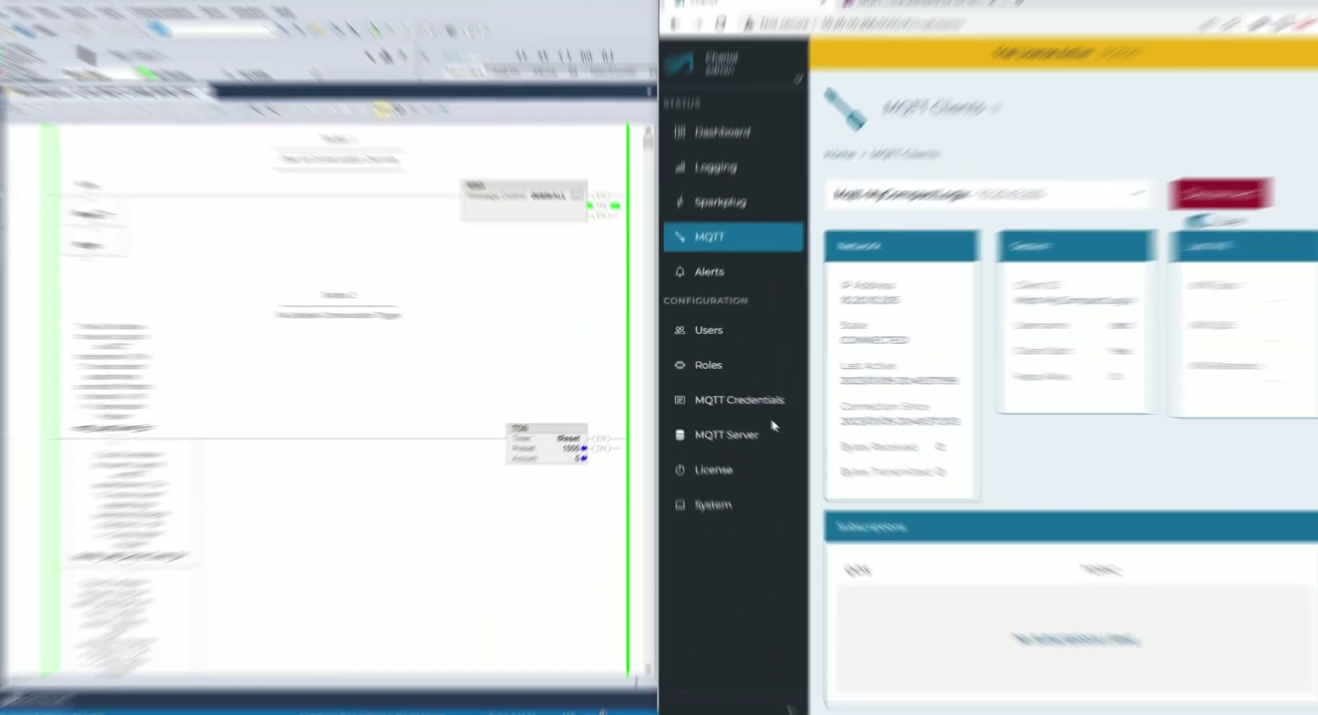
Step: Review the client's subscribe topics in Chariot, then open the A_002_MQTT_SUBSCRIBE routine's ladder logic
left_click(741, 405)
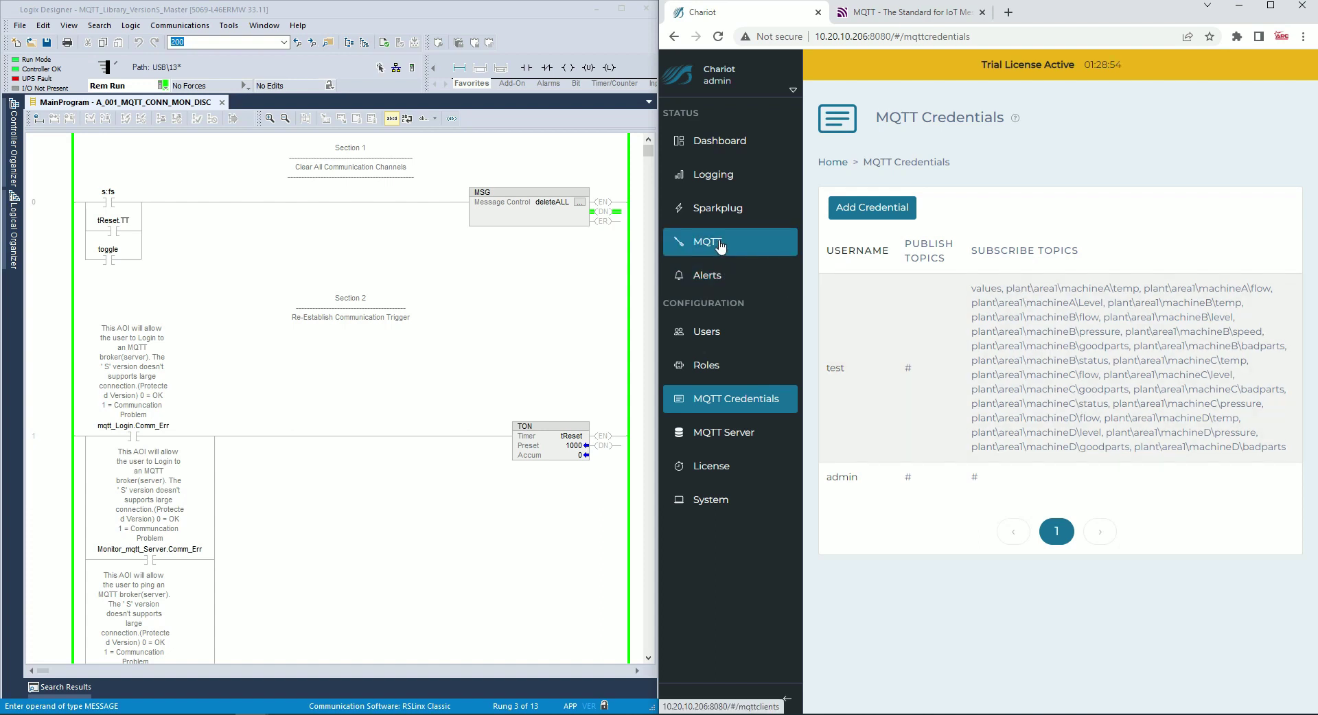
left_click(719, 246)
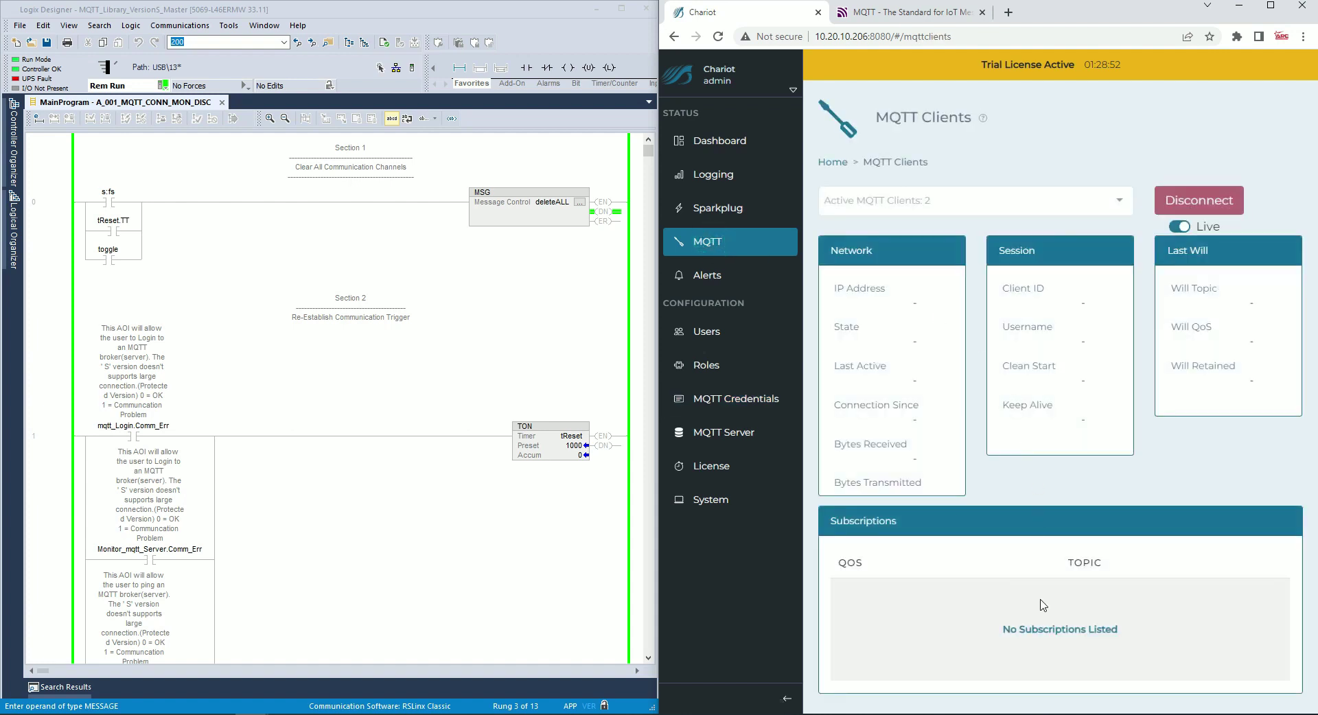
left_click(13, 153)
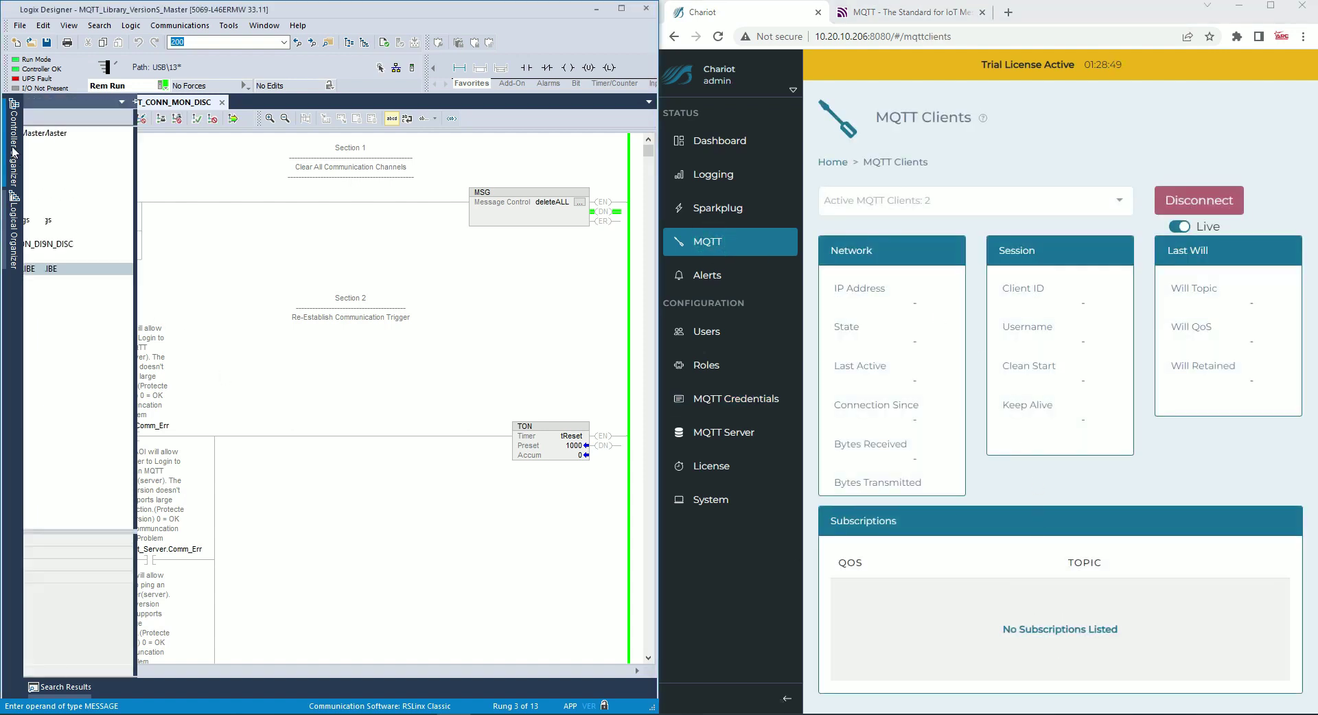
left_click(162, 258)
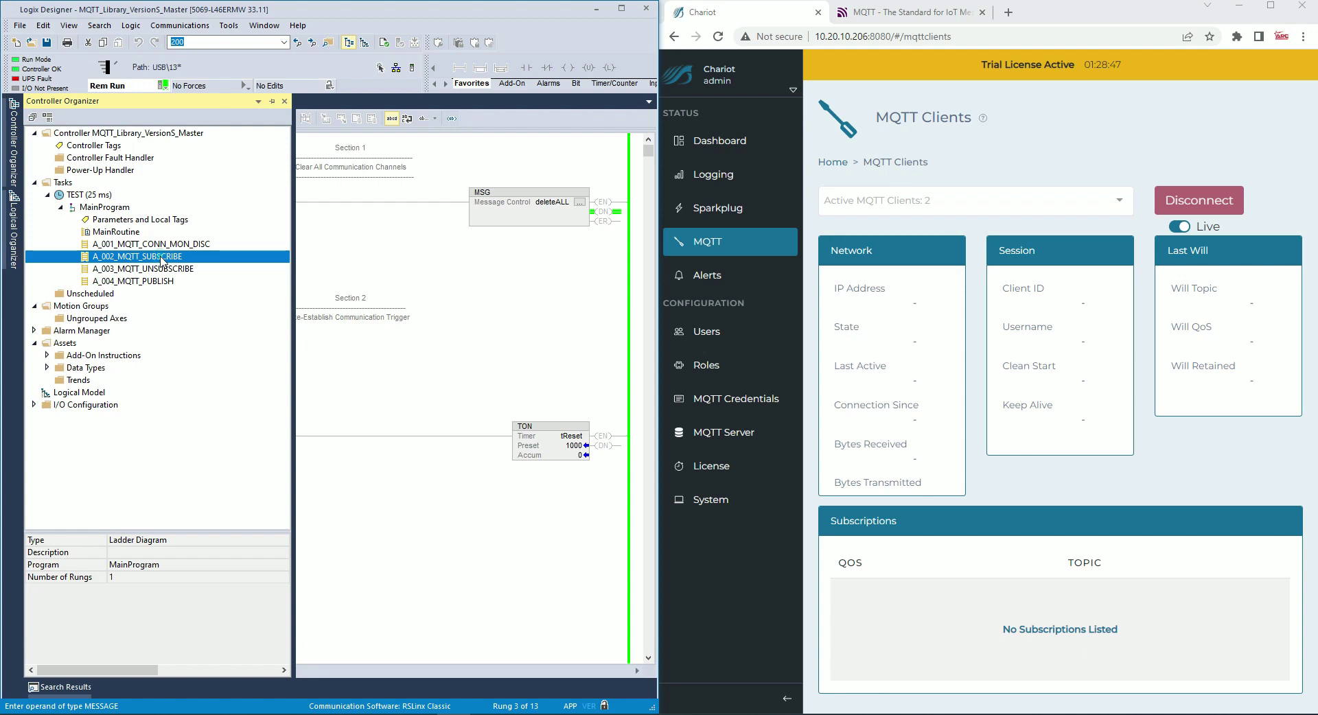
double_click(145, 258)
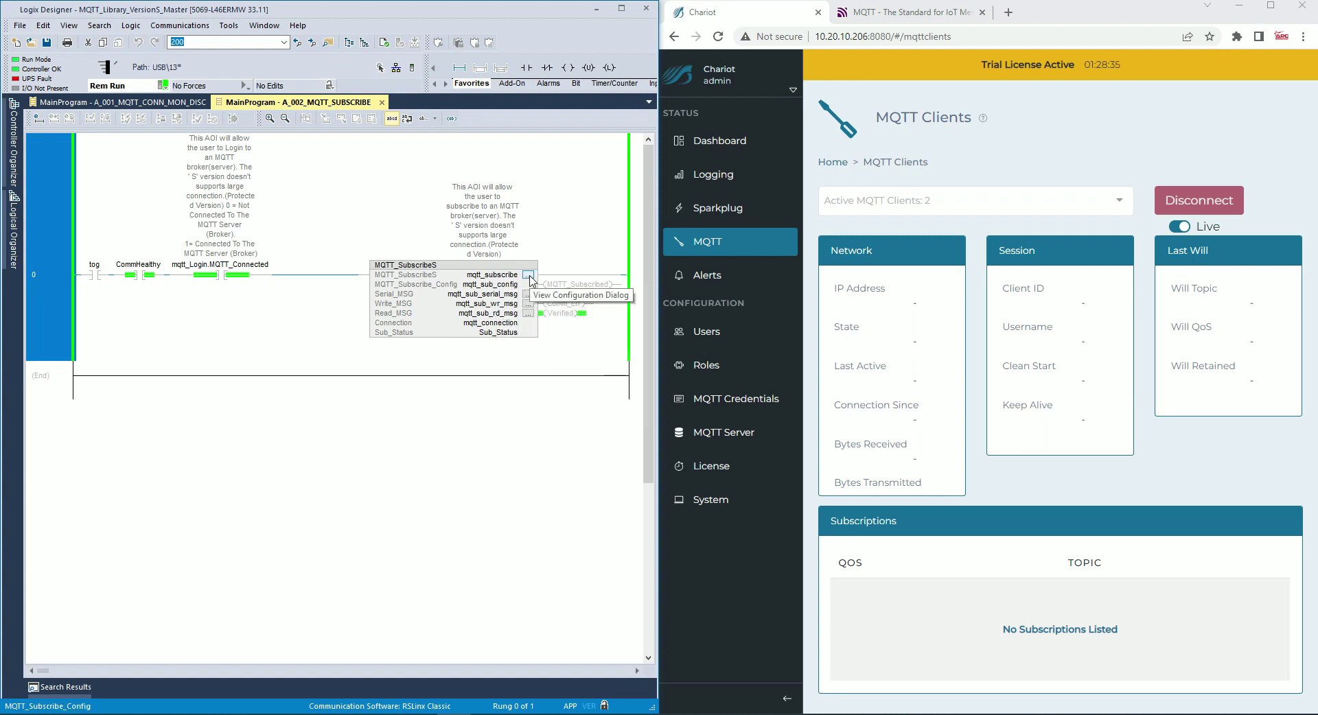
Step: Open the MQTT_SubscribeS instruction properties, enlarge the dialog and expand MQTT_Subscribe_Config
left_click(528, 274)
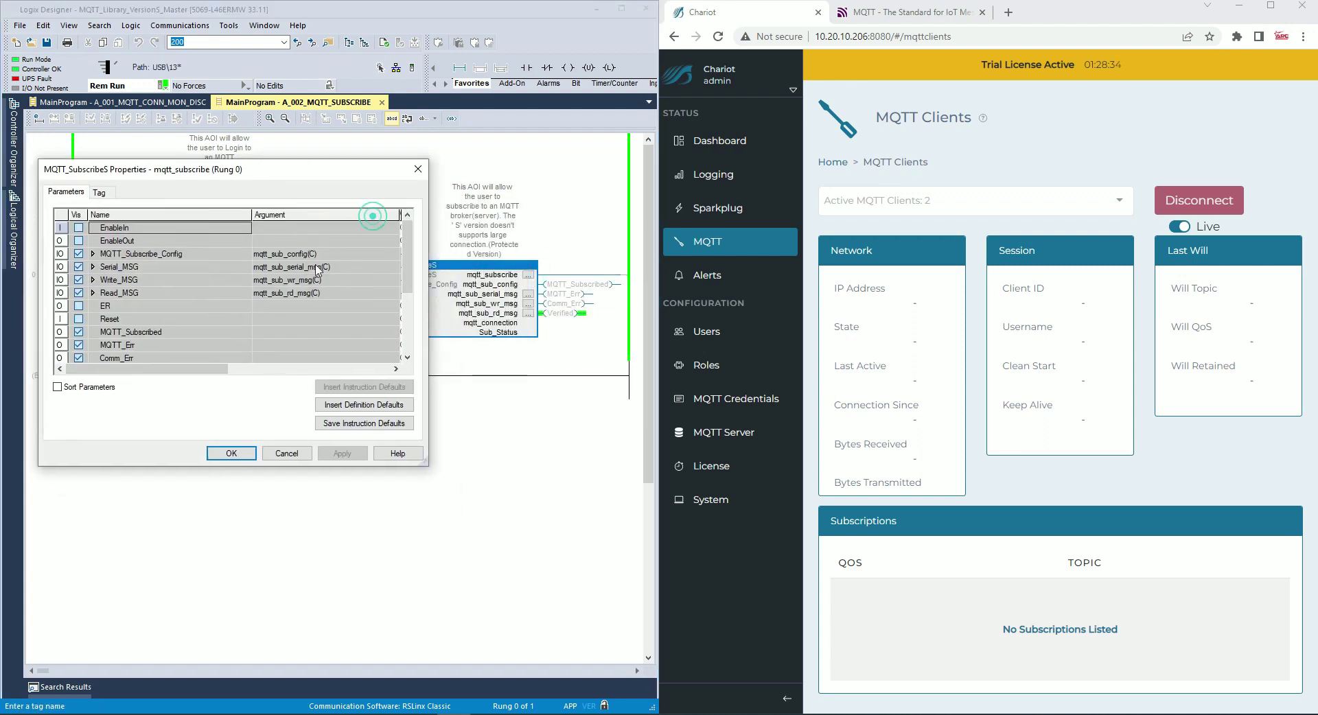
left_click_drag(424, 460, 577, 529)
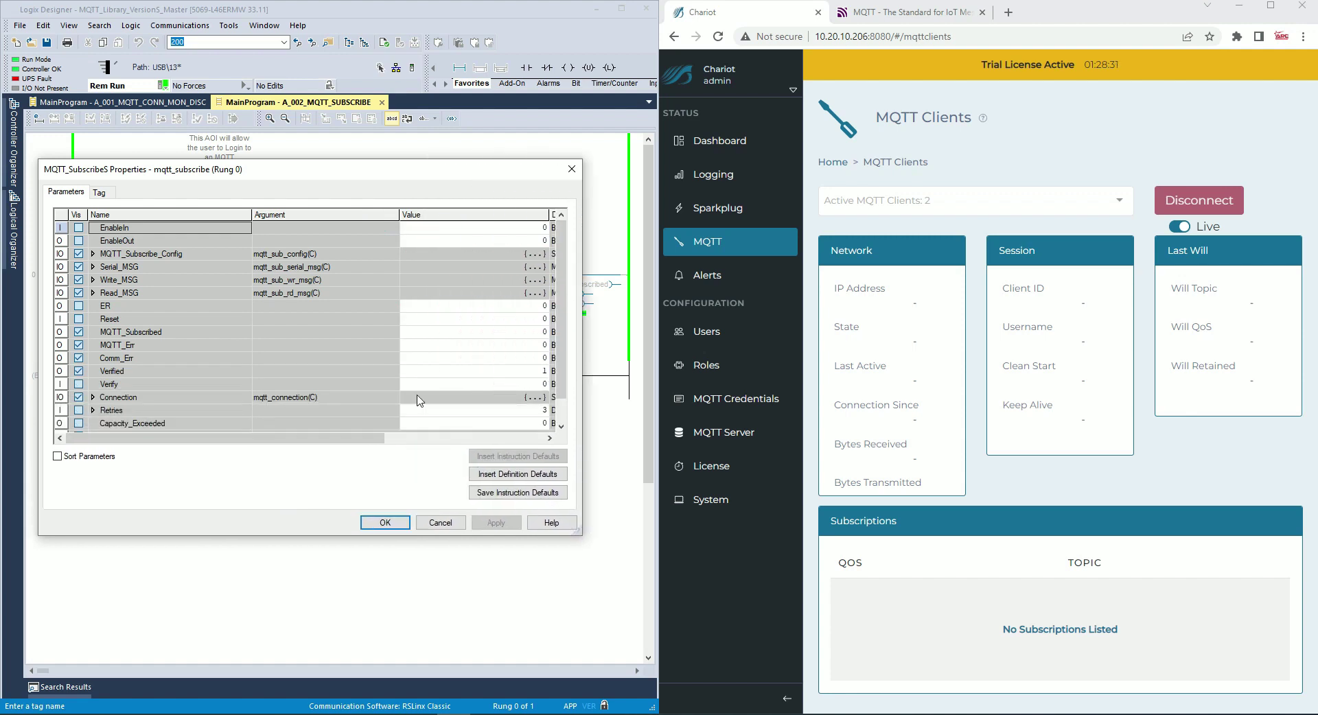
left_click(93, 255)
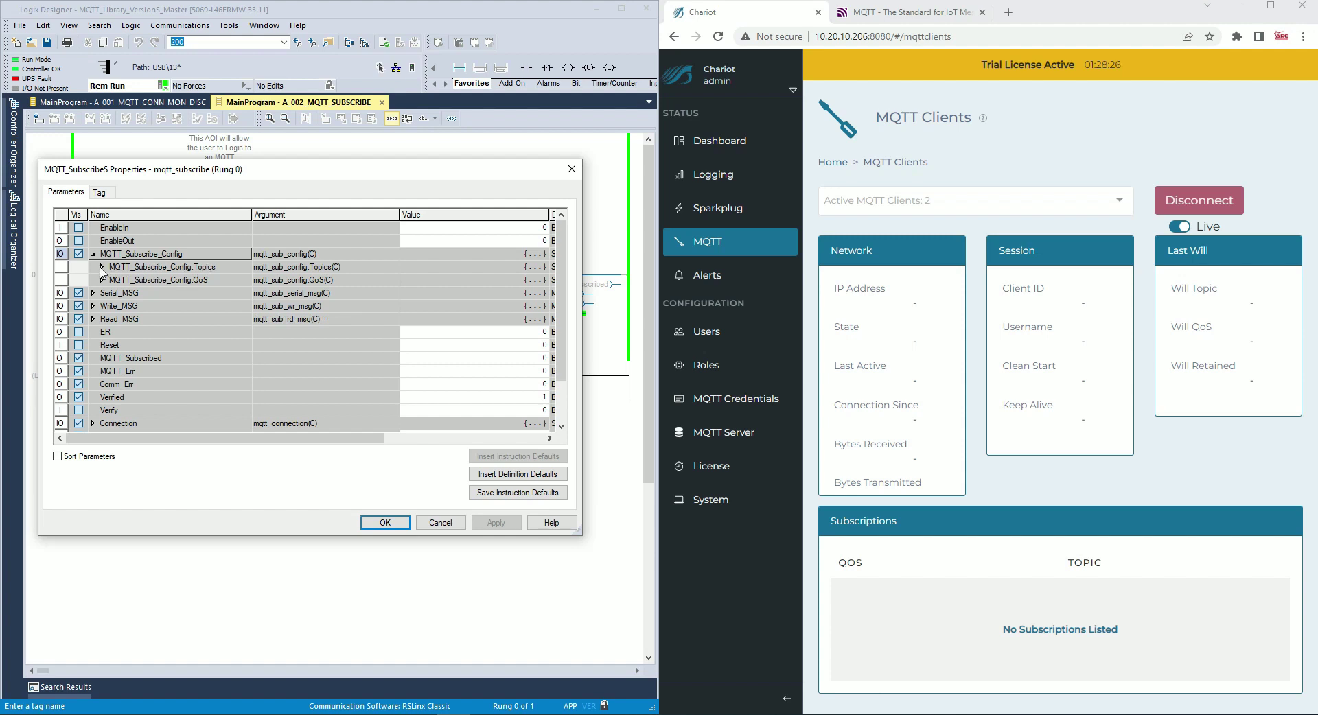
Step: Expand Topics and review Topics[0] 'values' through the plant\area1 machine topics, widening the dialog
left_click(101, 269)
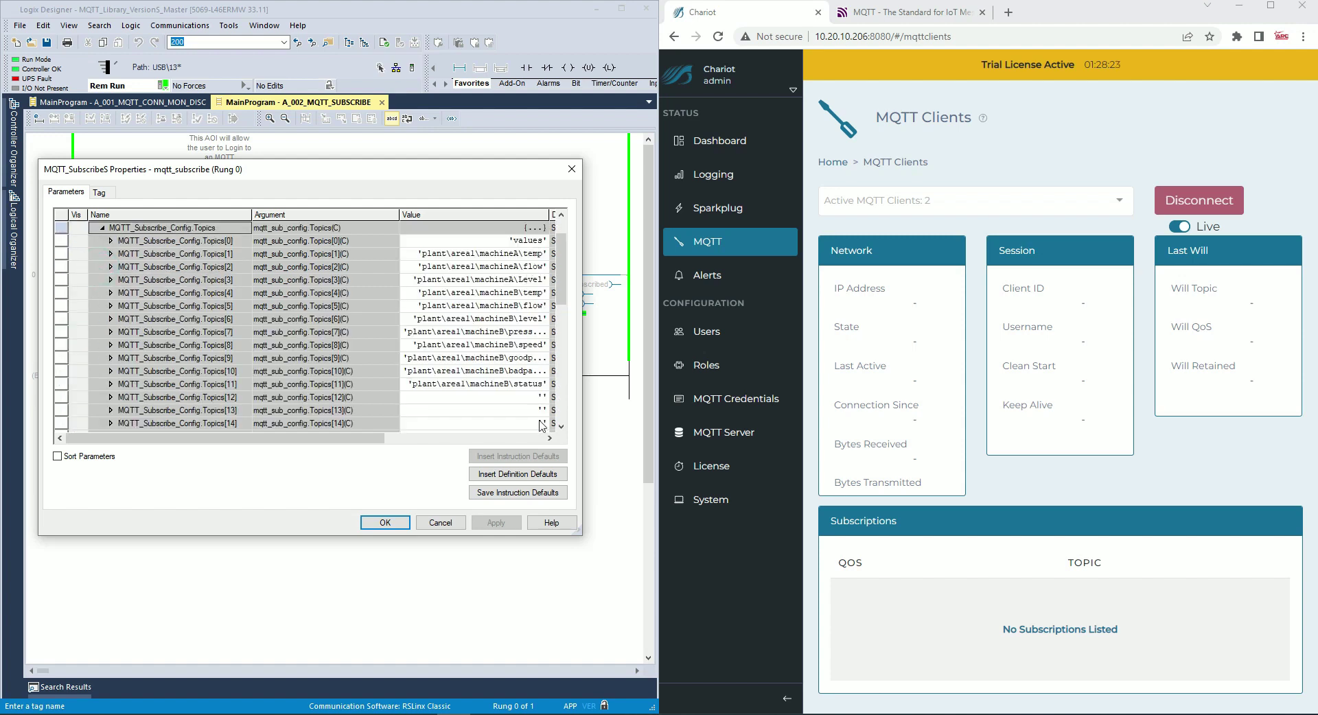
scroll(297, 321, "down", 4)
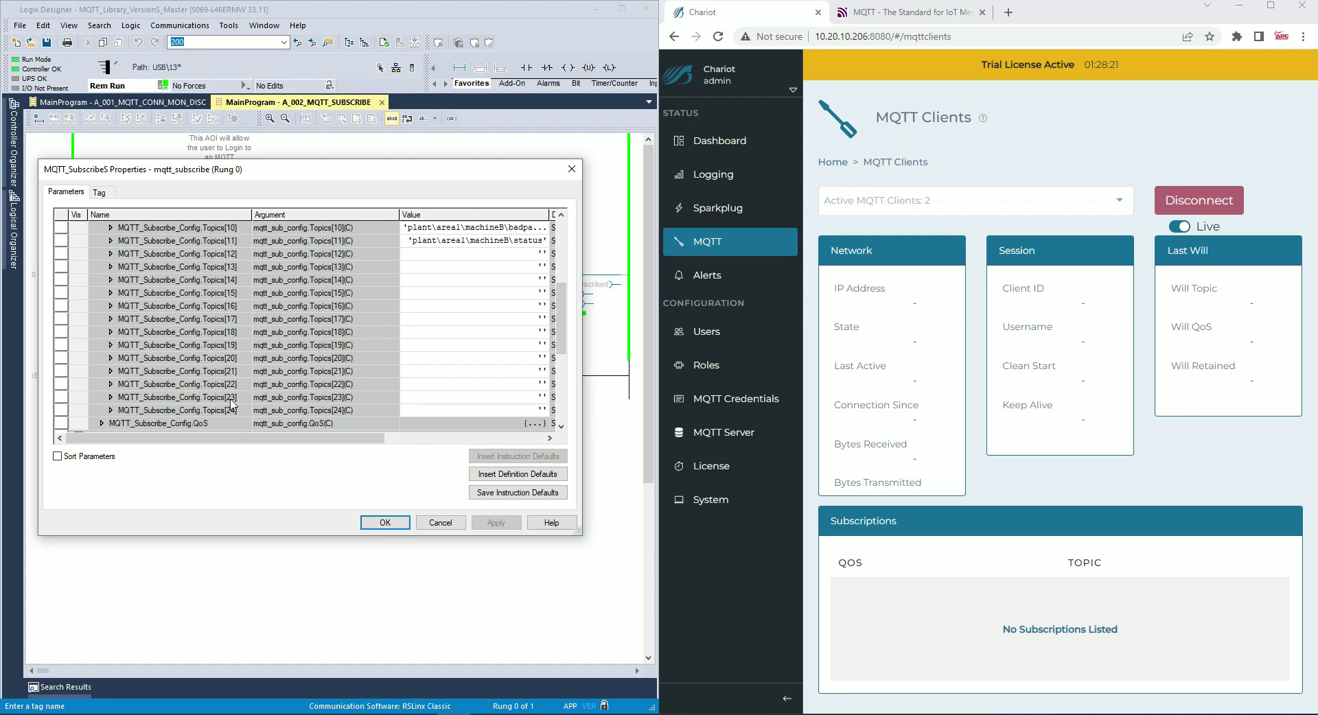
scroll(231, 371, "up", 2)
scroll(231, 370, "down", 2)
scroll(234, 280, "up", 1)
scroll(234, 281, "down", 2)
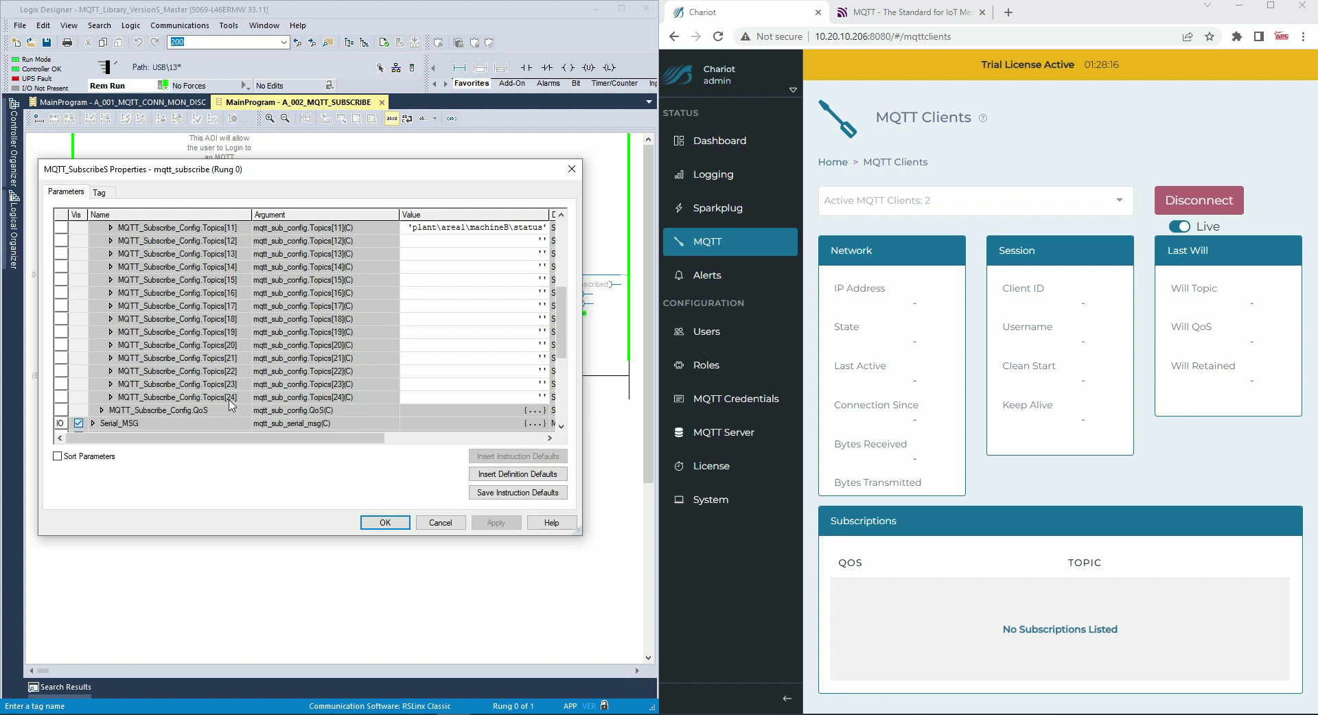
scroll(236, 351, "up", 3)
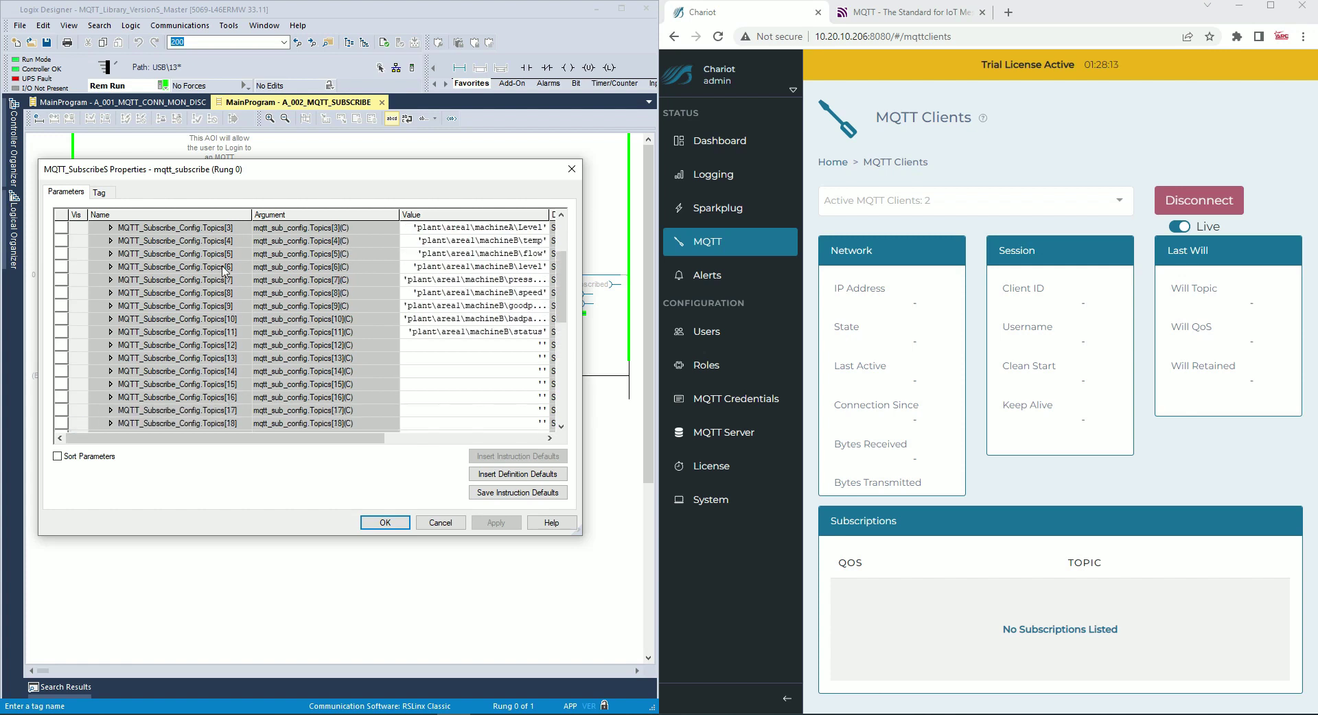
scroll(238, 308, "up", 3)
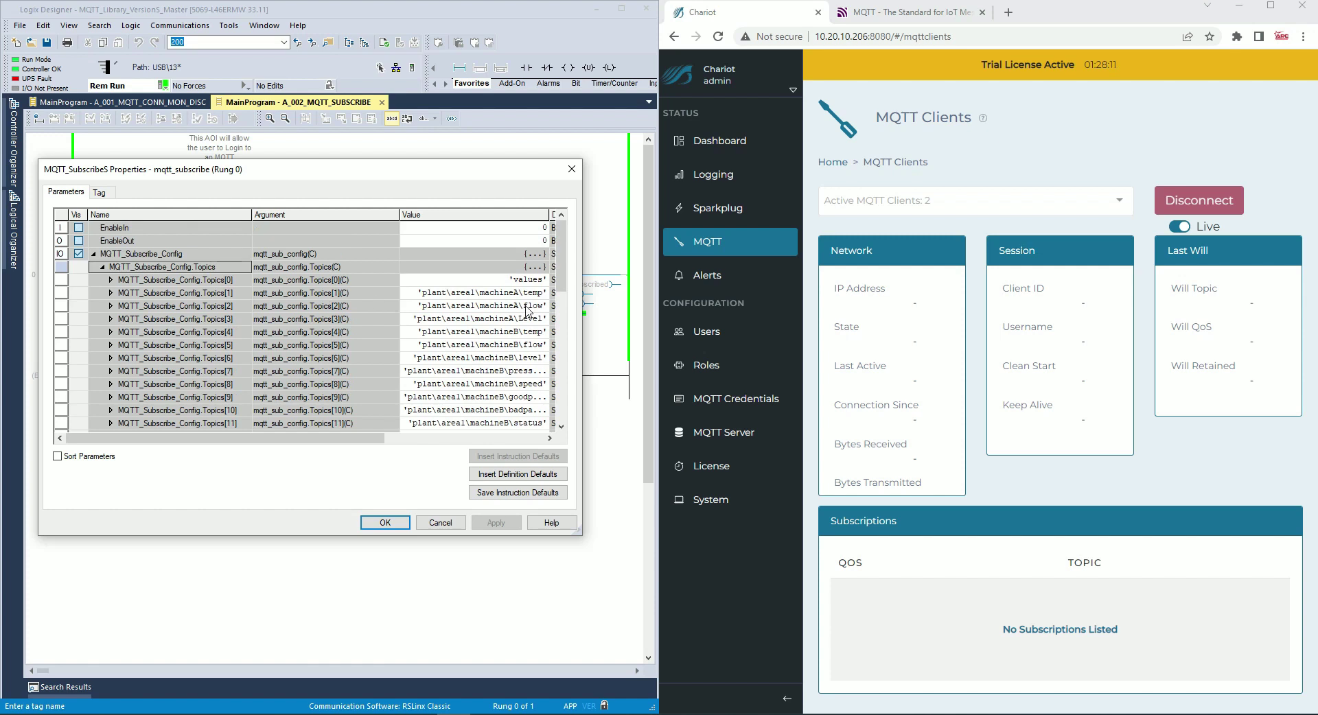
left_click_drag(582, 302, 650, 302)
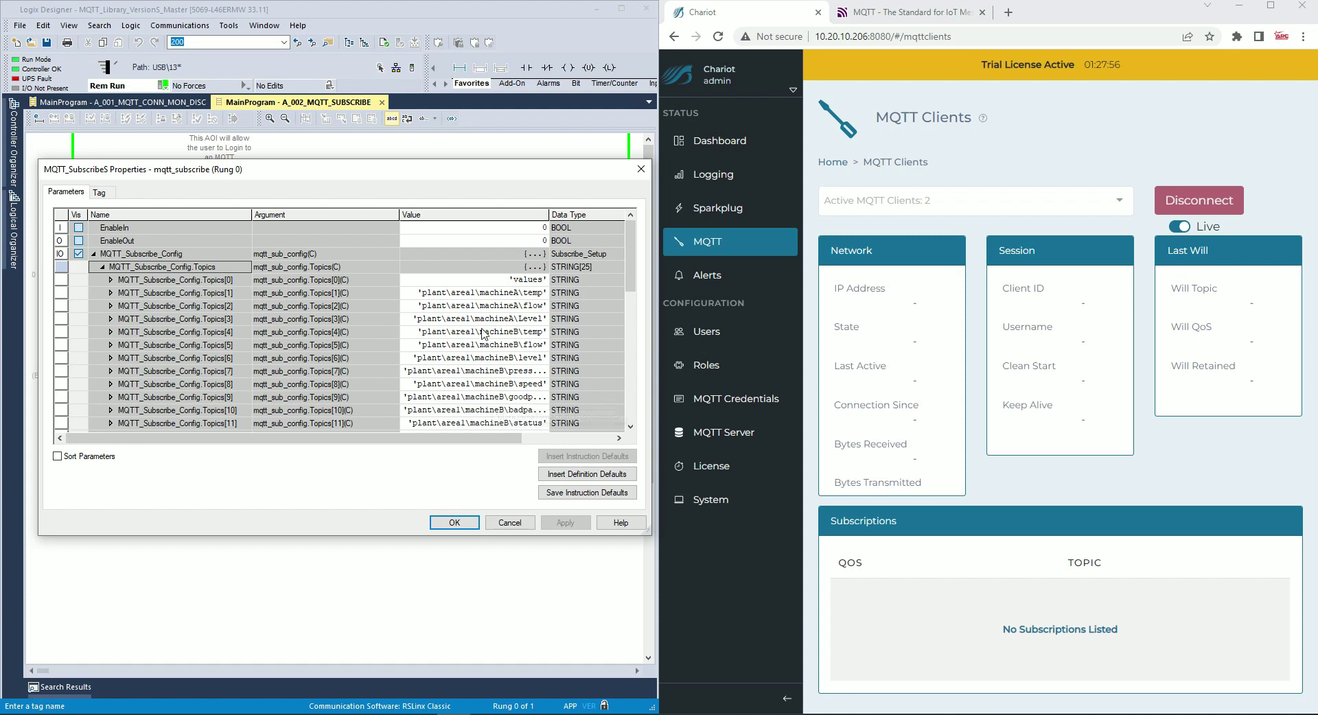
Step: Scroll through the remaining empty entries up to Topics[24] and check the rung behind the dialog
scroll(484, 334, "down", 1)
scroll(484, 335, "down", 1)
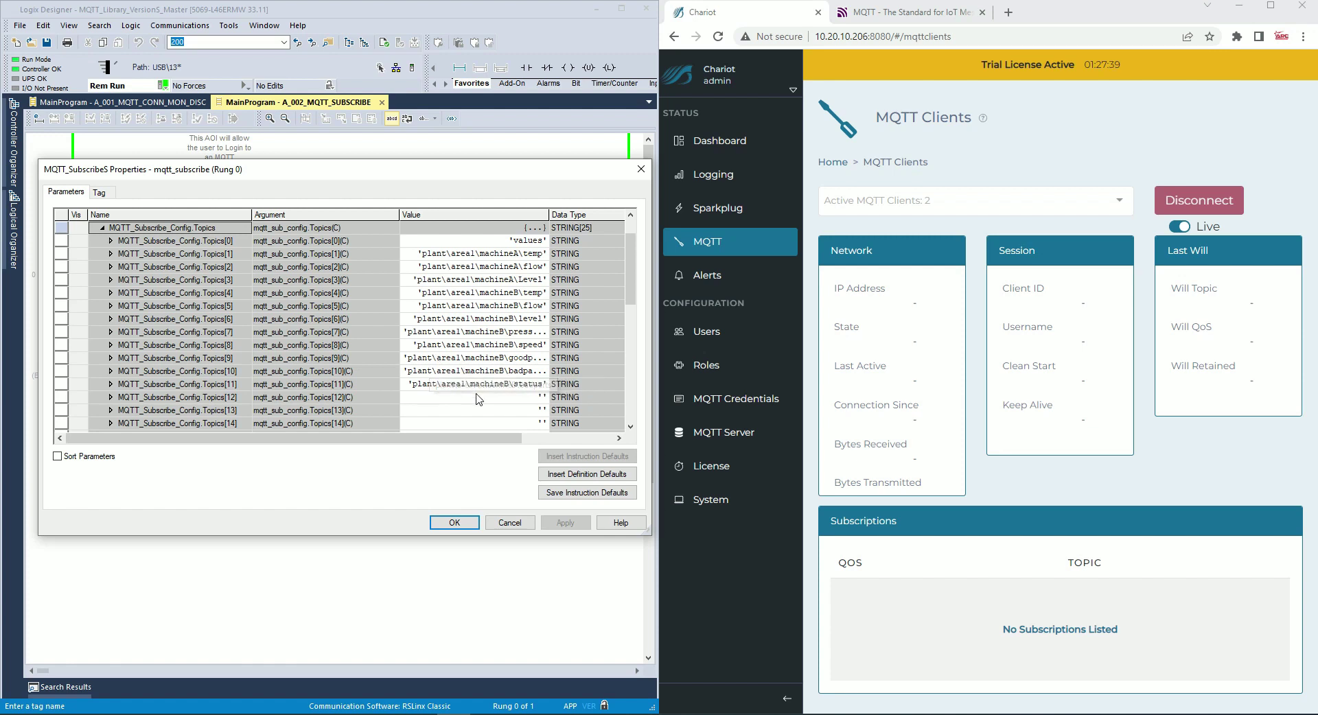
scroll(523, 356, "down", 1)
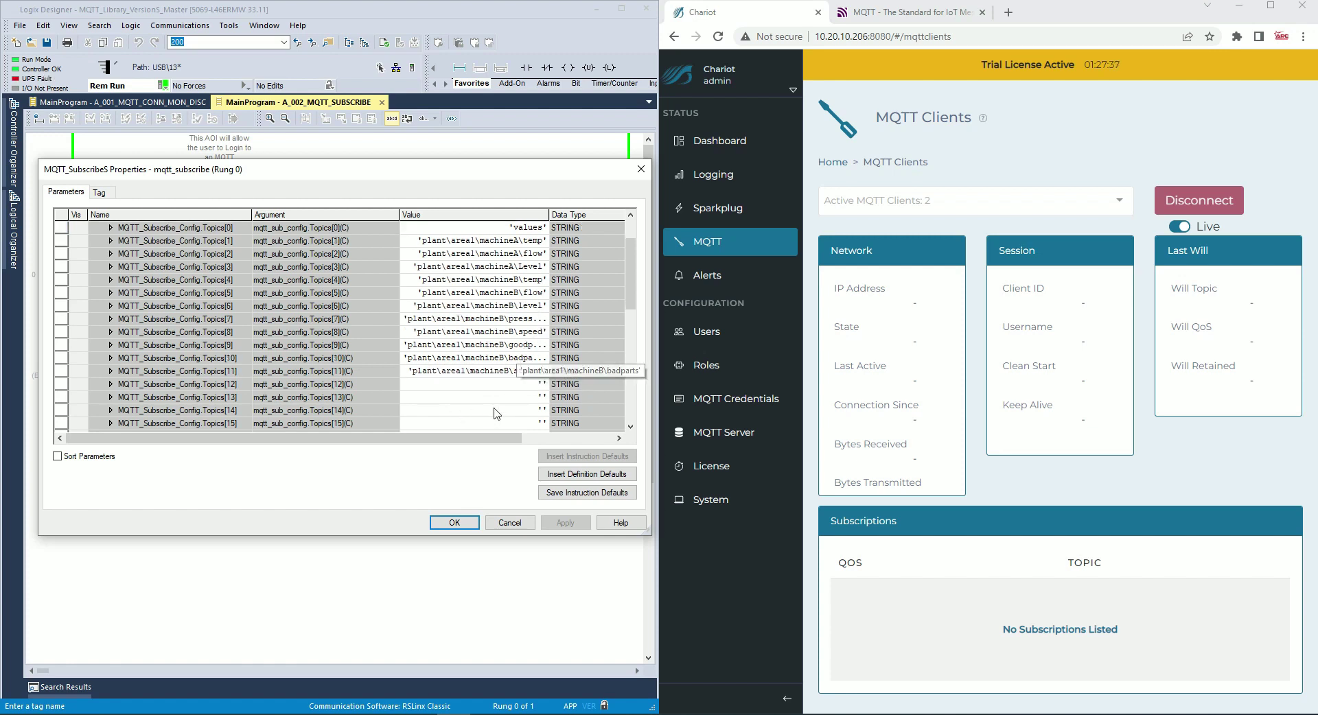
scroll(479, 374, "down", 1)
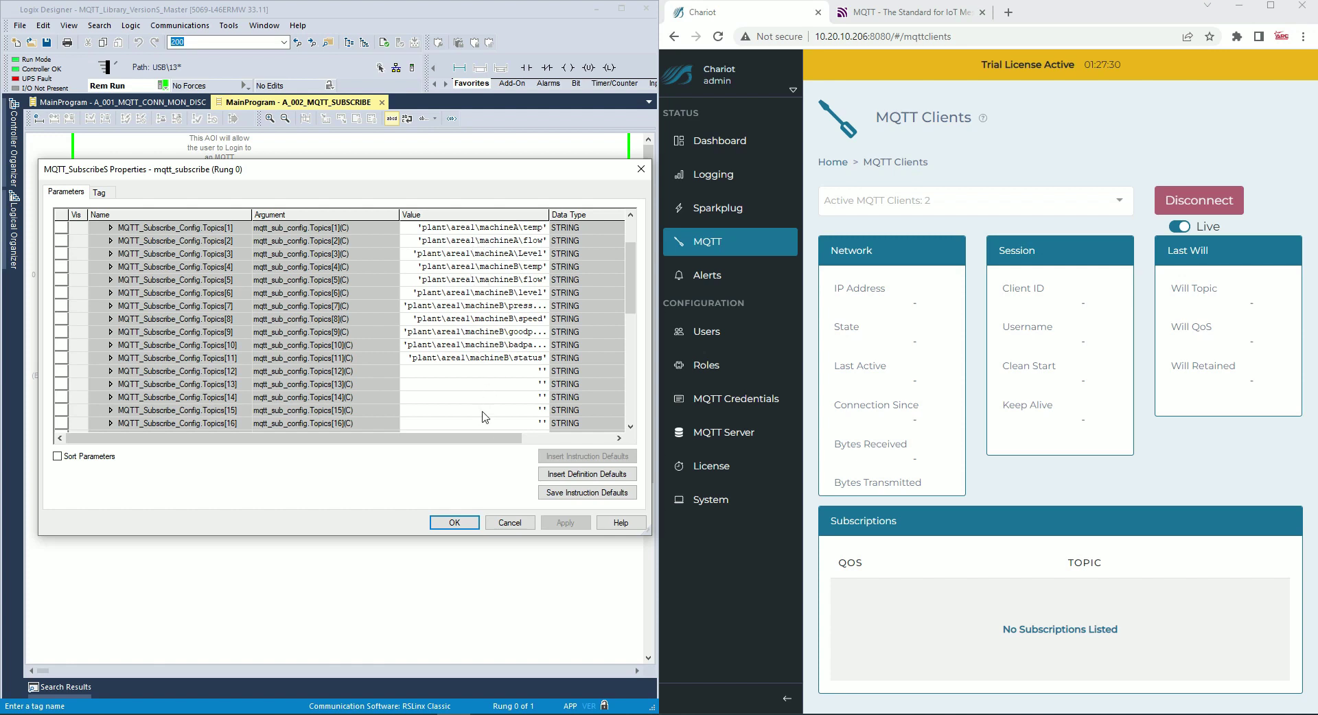
left_click_drag(438, 171, 463, 394)
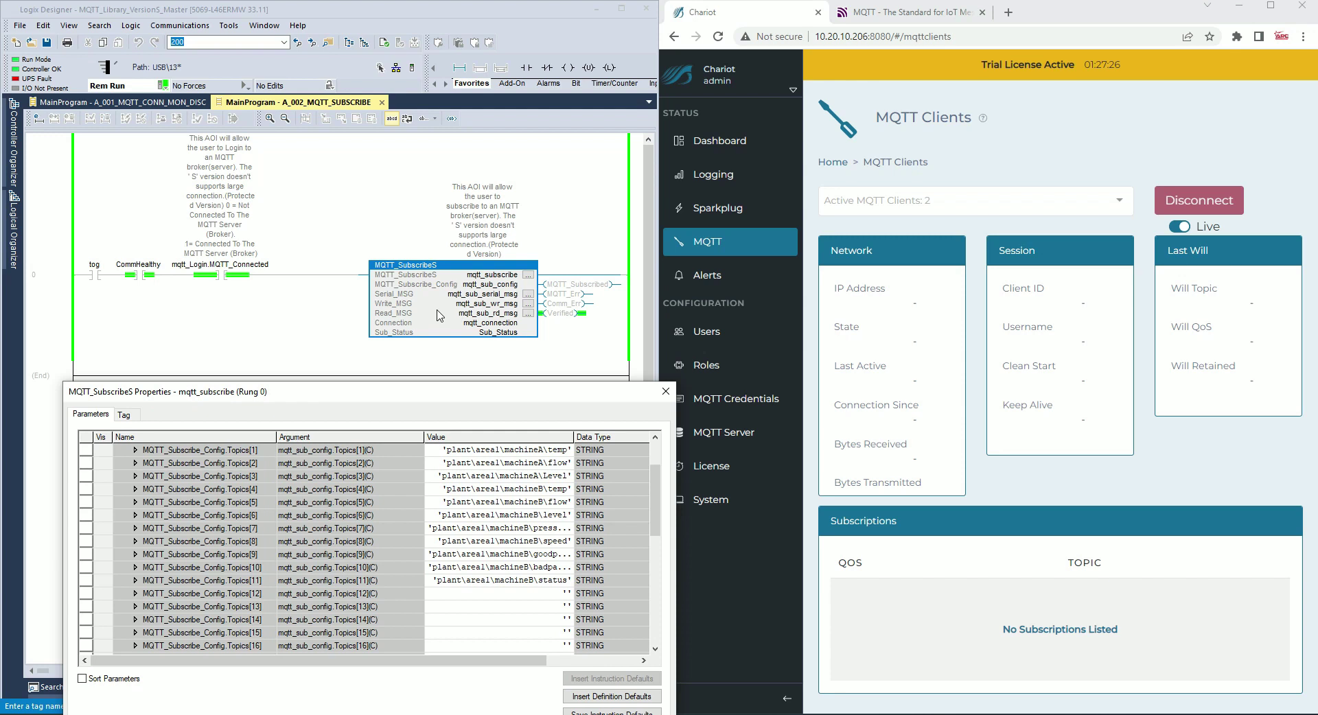
left_click_drag(372, 400, 341, 234)
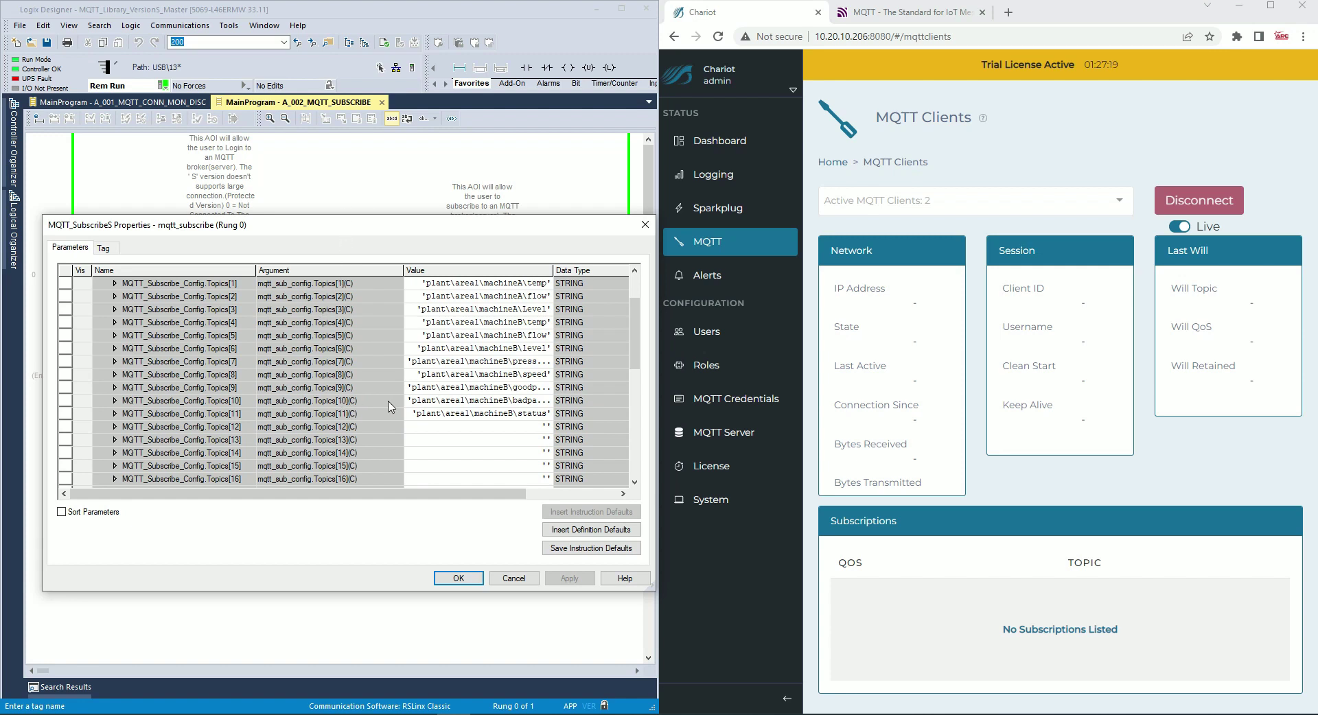
scroll(493, 439, "up", 2)
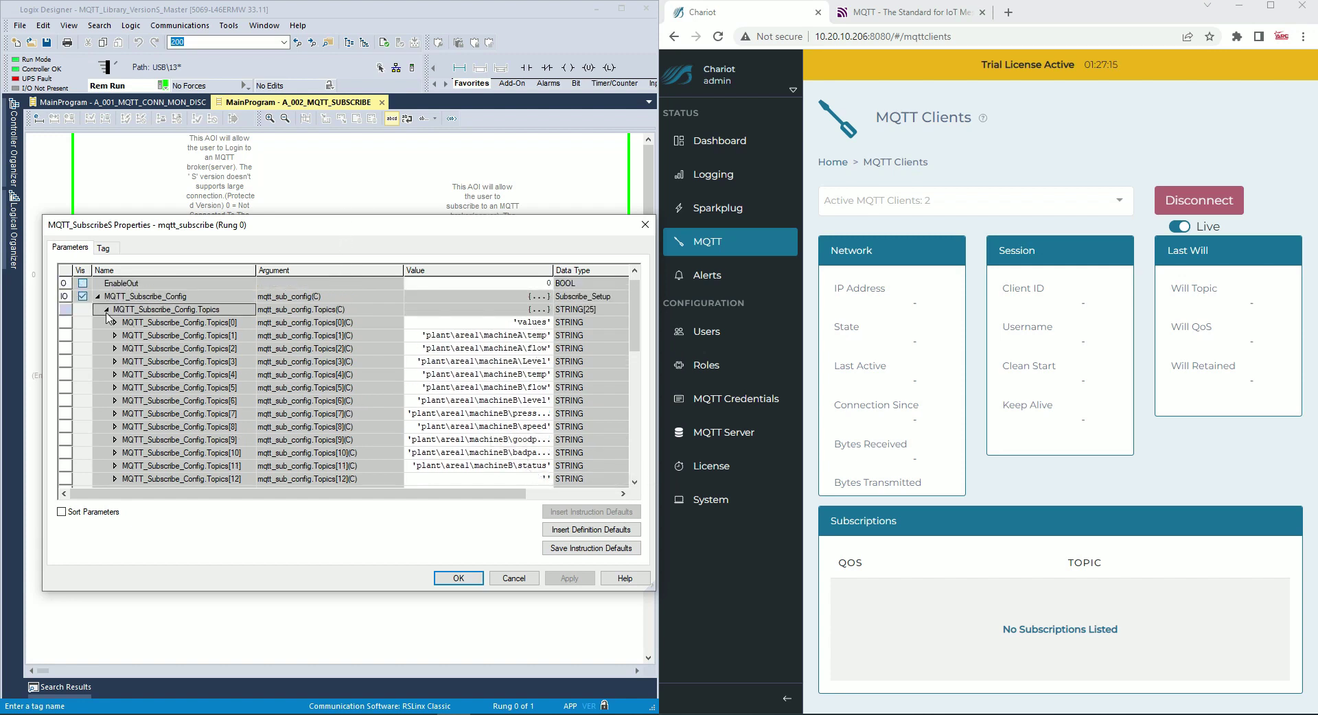
Step: Collapse Topics and expand MQTT_Subscribe_Config.QoS to confirm every entry is 0
left_click(107, 311)
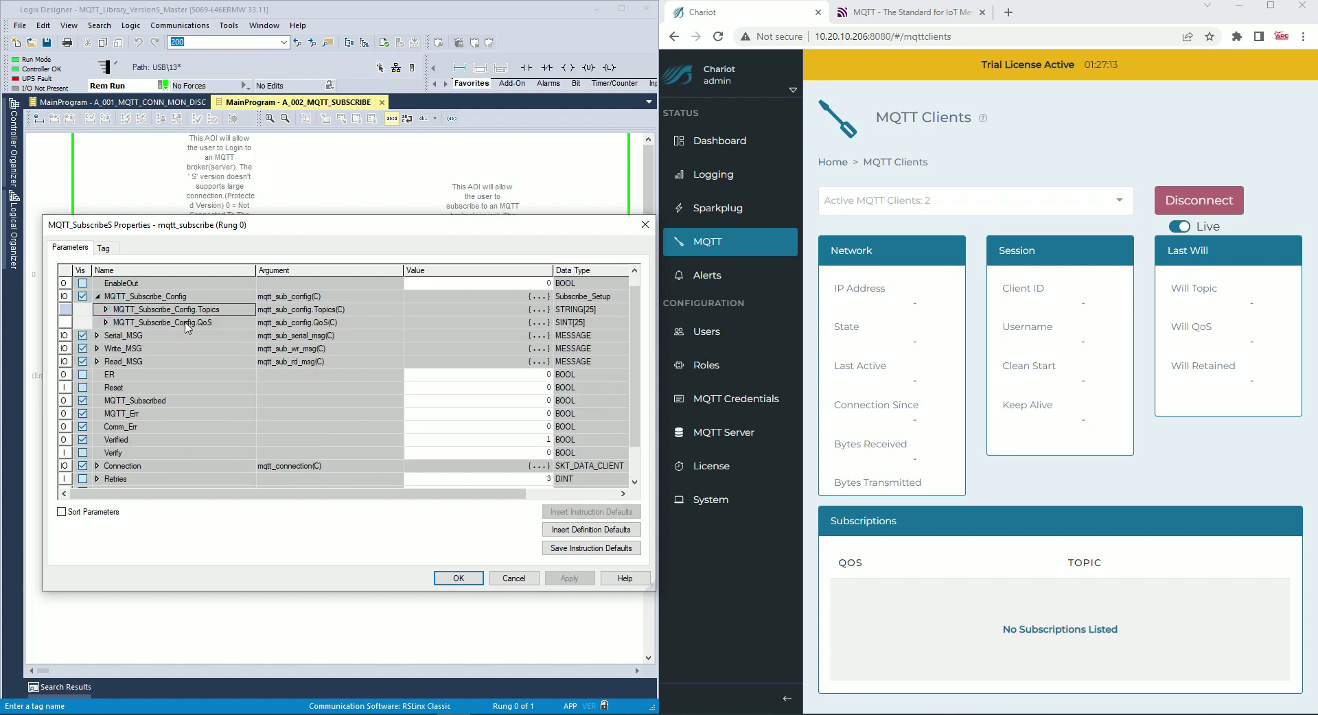
left_click(106, 323)
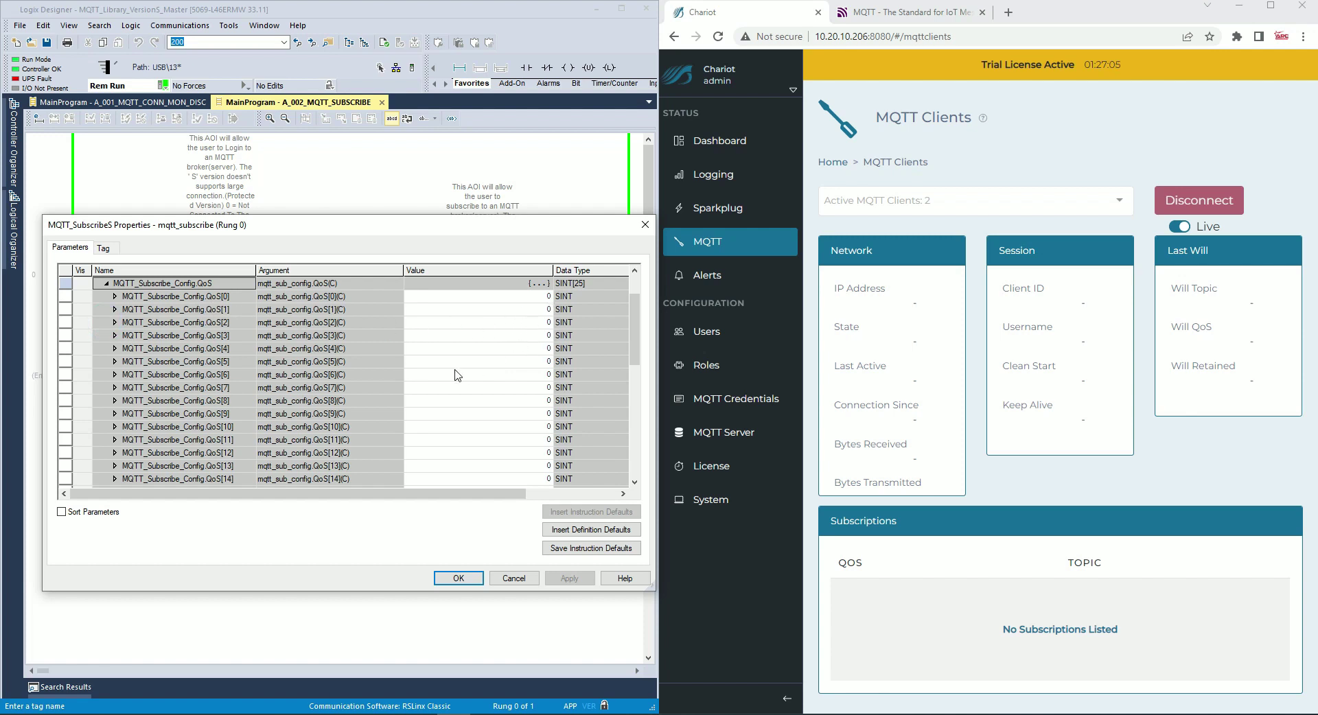
scroll(458, 375, "up", 1)
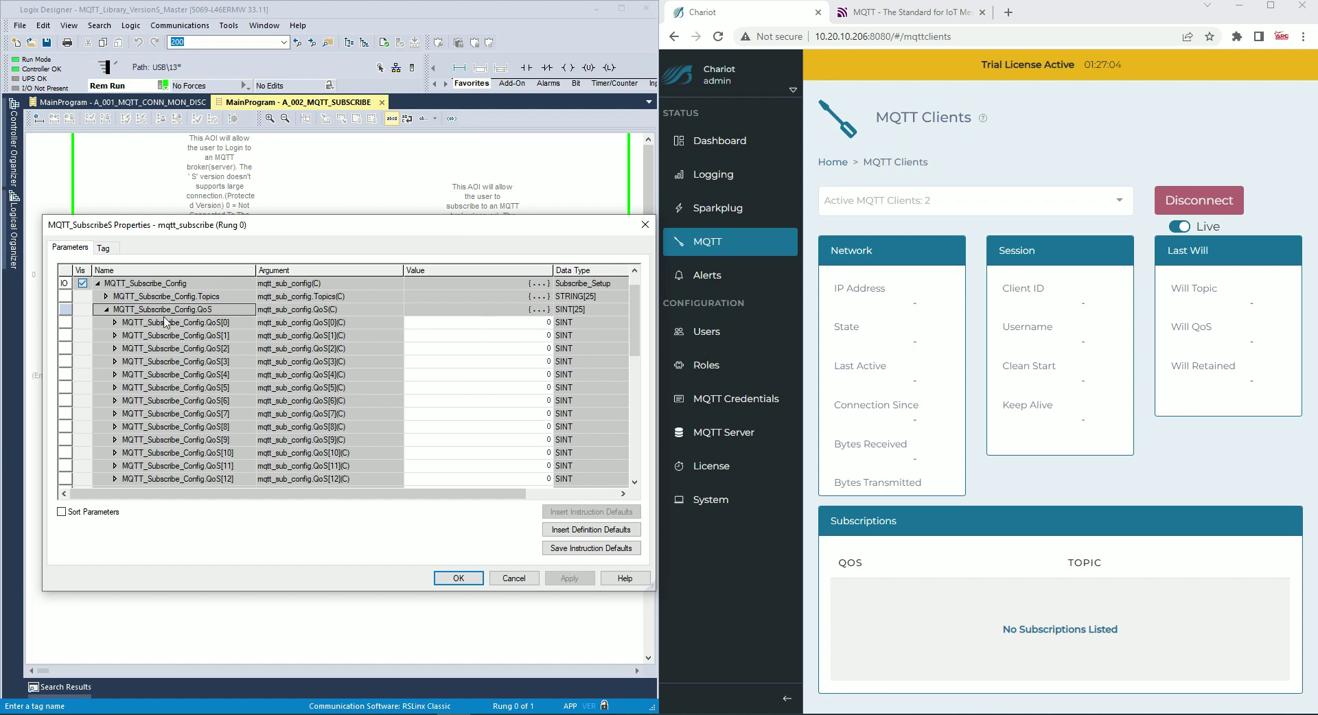
Step: Close the subscribe properties with OK and select the tog contact that triggers subscribing
left_click(107, 310)
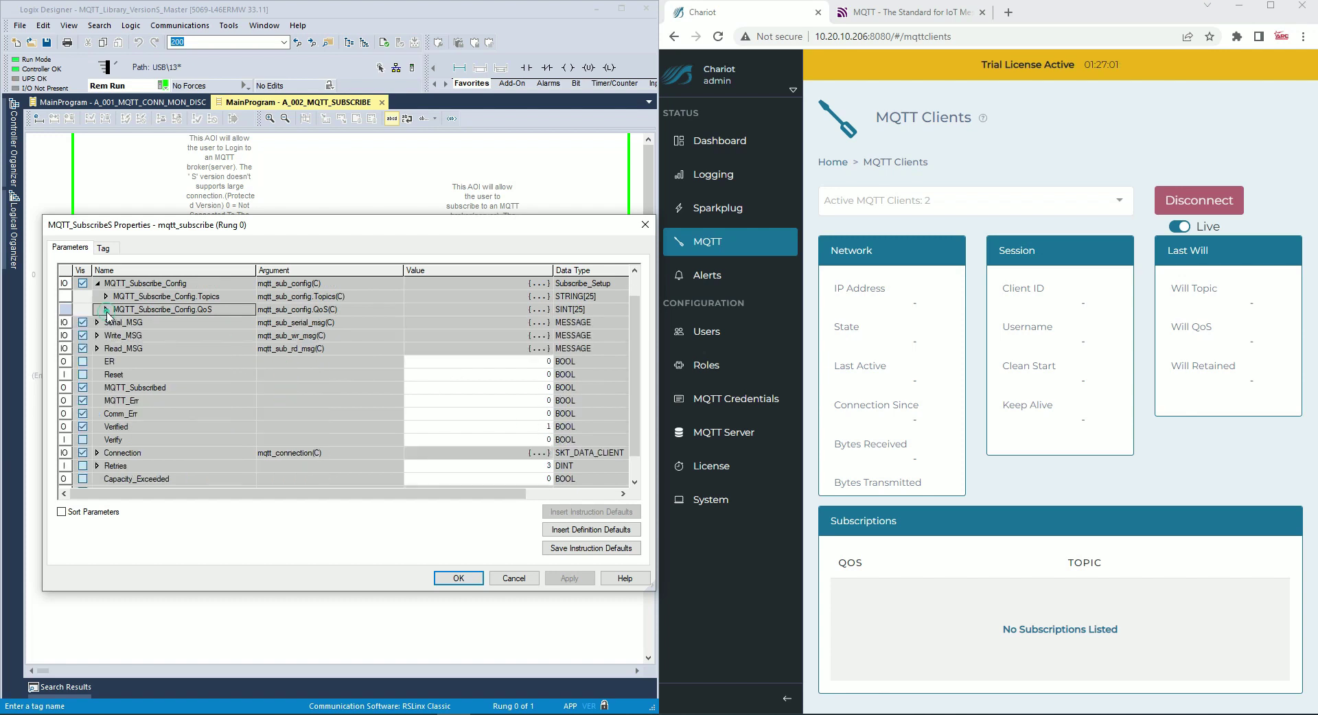
scroll(355, 380, "up", 1)
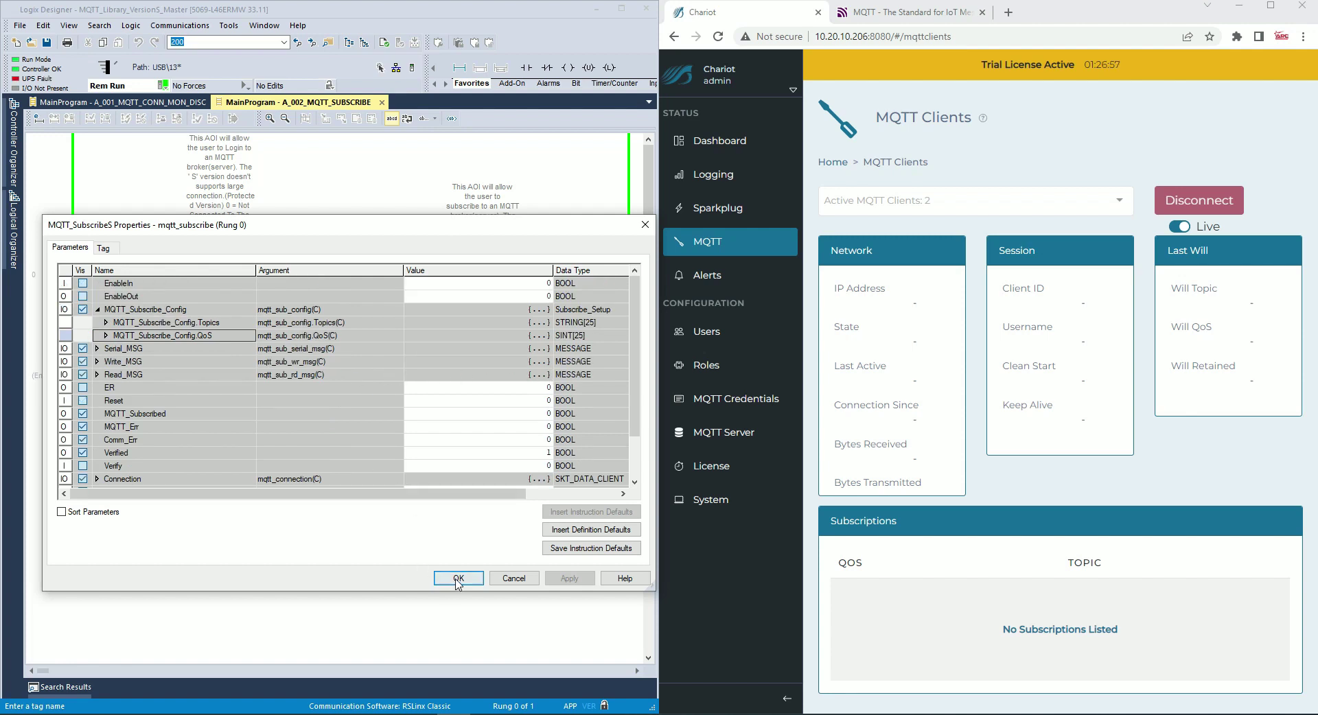
left_click(458, 578)
left_click(94, 276)
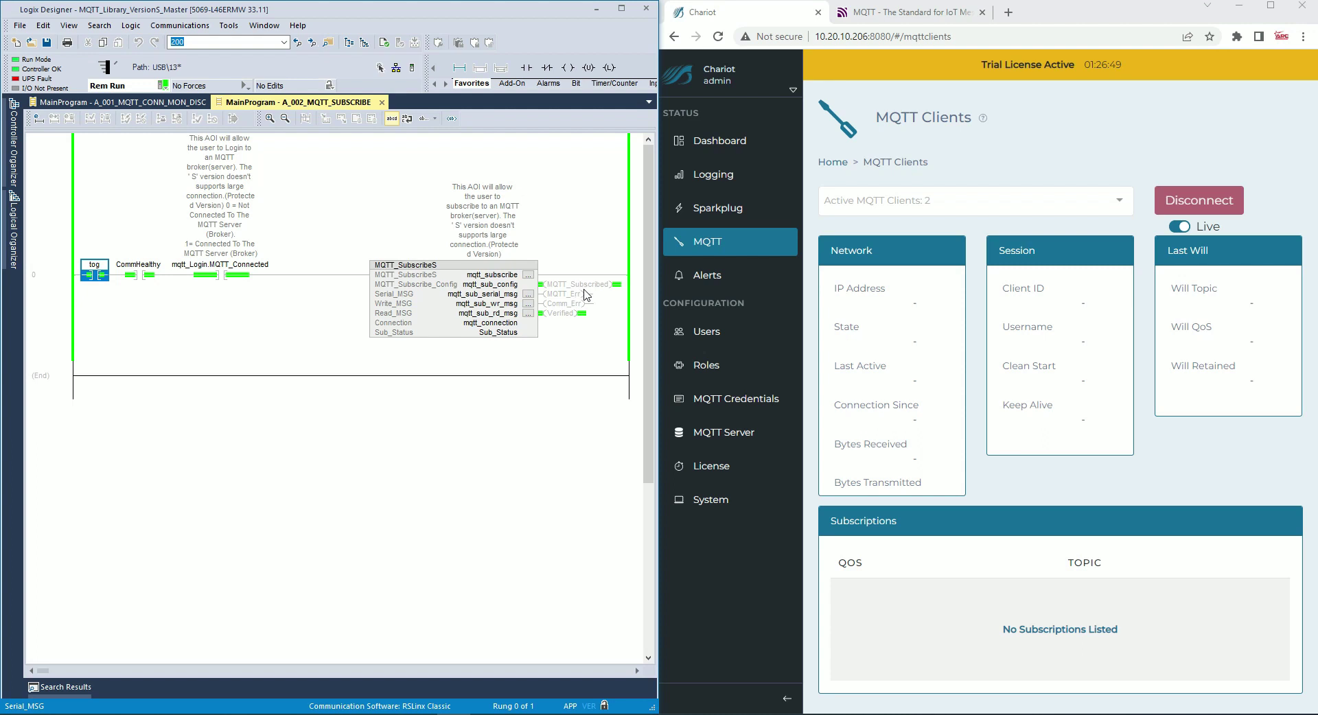
Step: Show the Mqtt-MyCompactLogix client in Chariot and review its six subscriptions, all QoS 0
left_click(1017, 215)
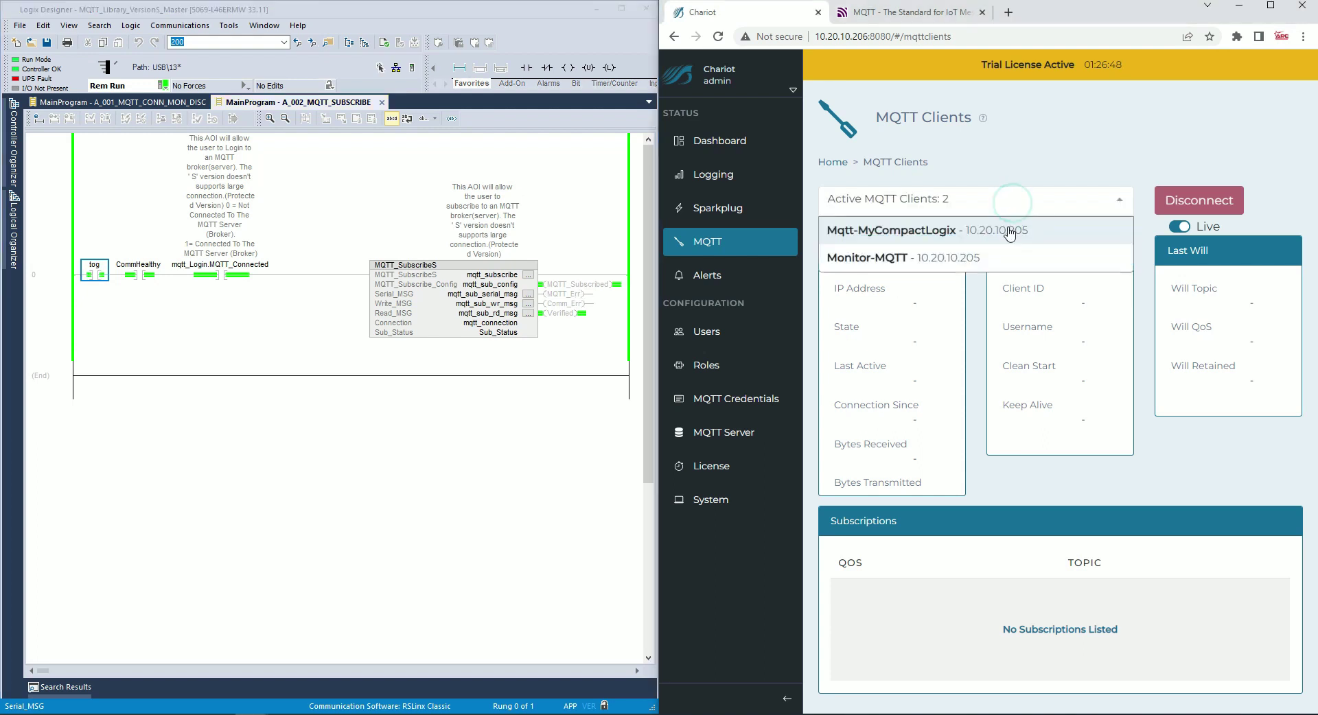
left_click(1011, 232)
scroll(1129, 614, "down", 3)
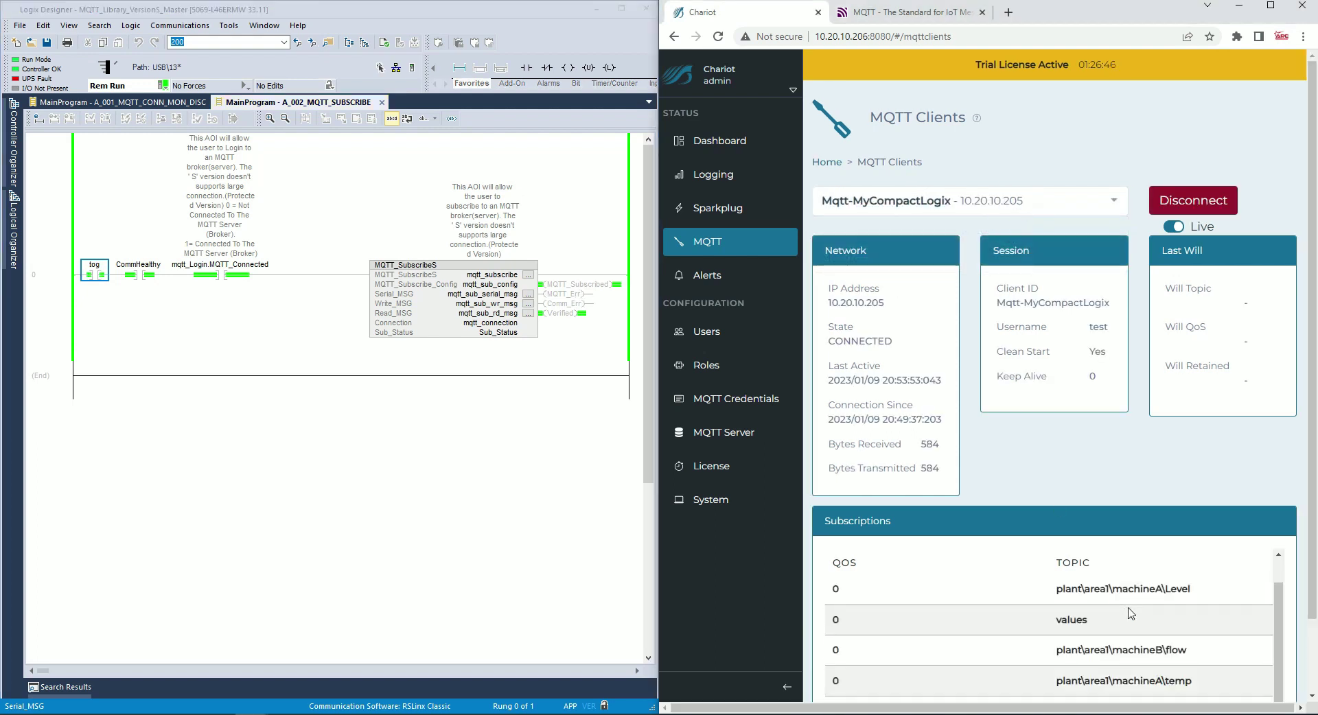
scroll(1160, 645, "up", 3)
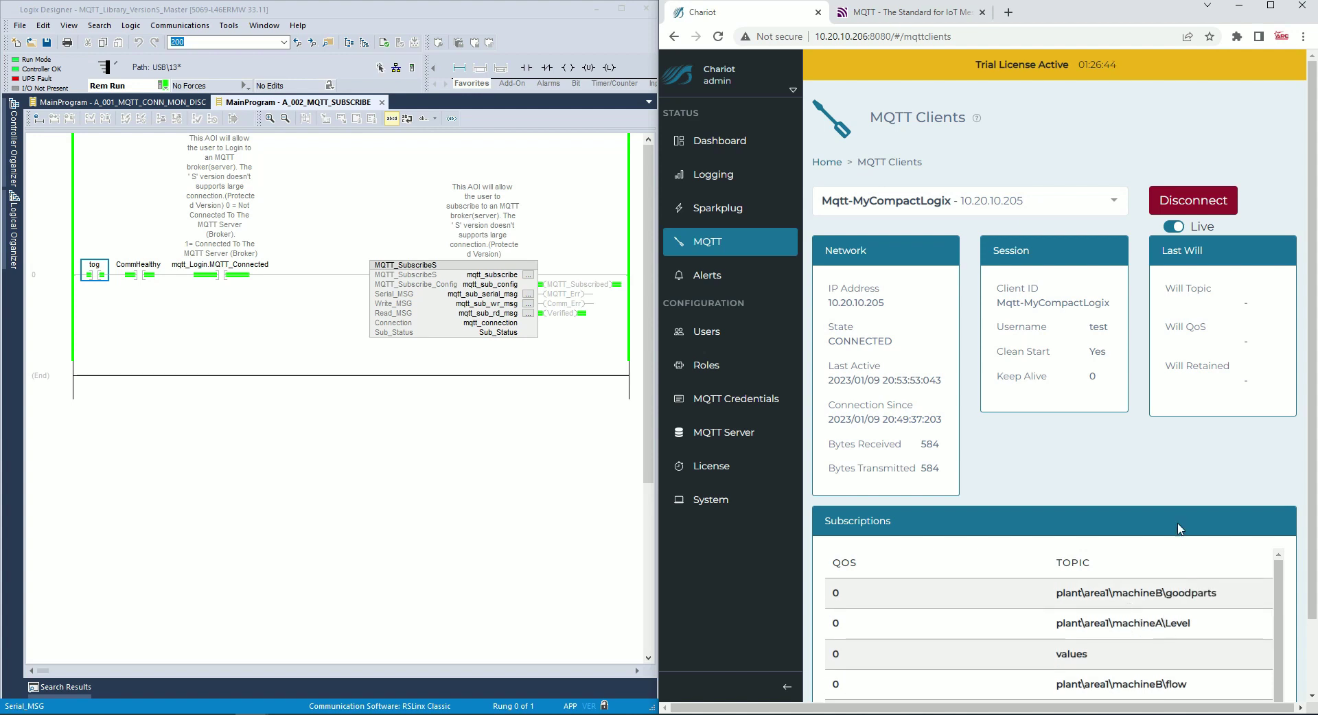
scroll(1304, 549, "down", 1)
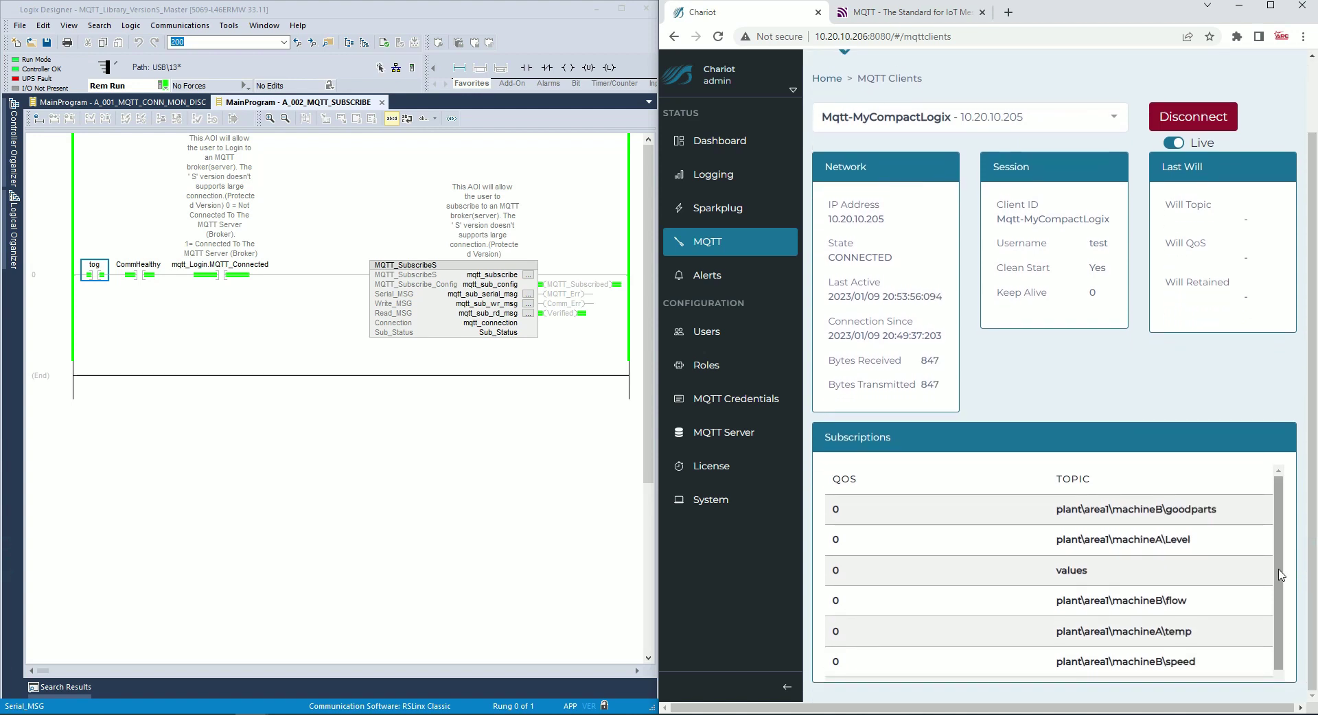
scroll(1172, 568, "down", 1)
scroll(1172, 569, "down", 2)
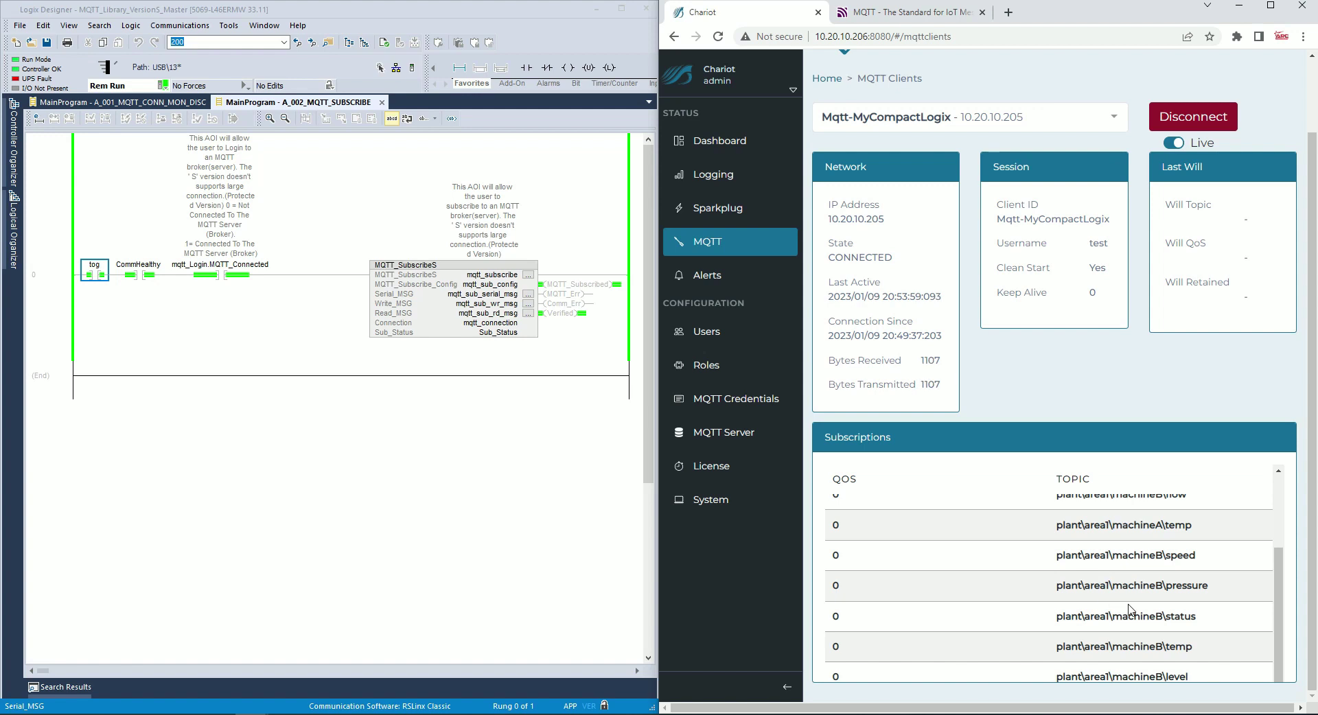
scroll(1128, 570, "up", 3)
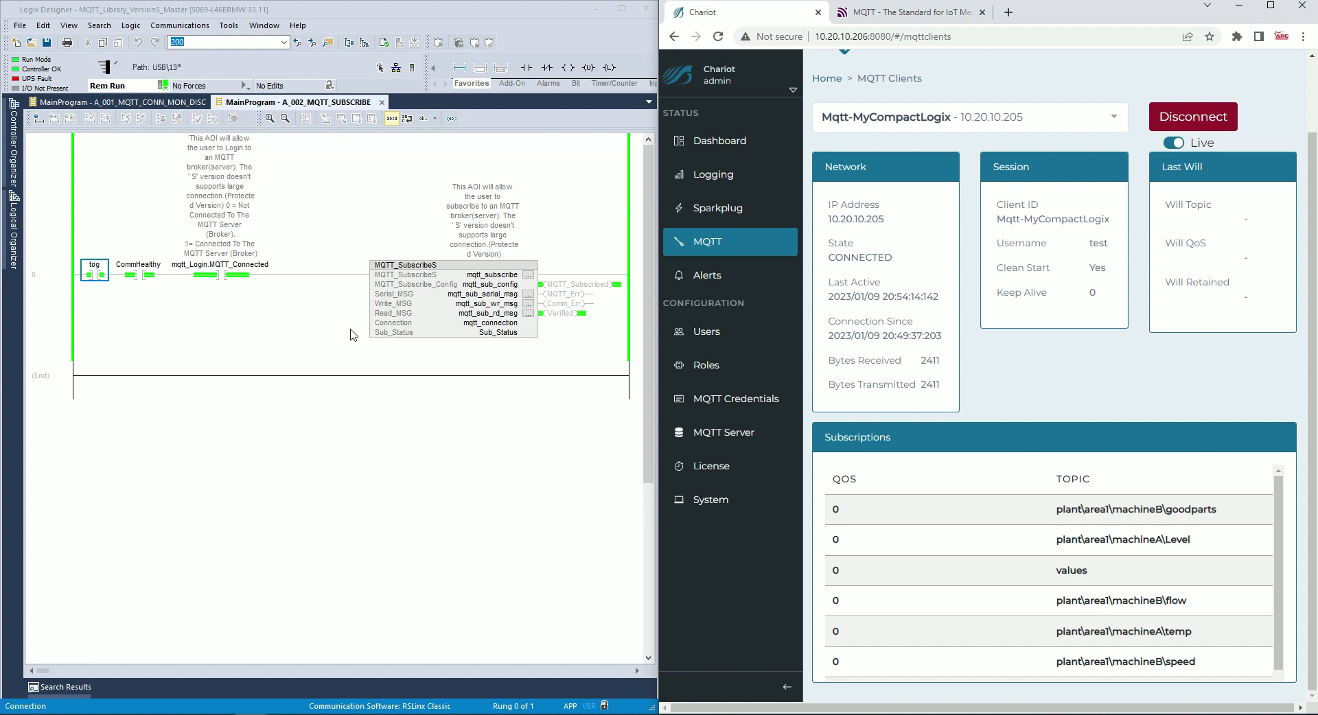
Step: Reopen the mqtt_subscribe properties, enlarge the dialog and expand Sub_Status > Payloads
left_click(528, 274)
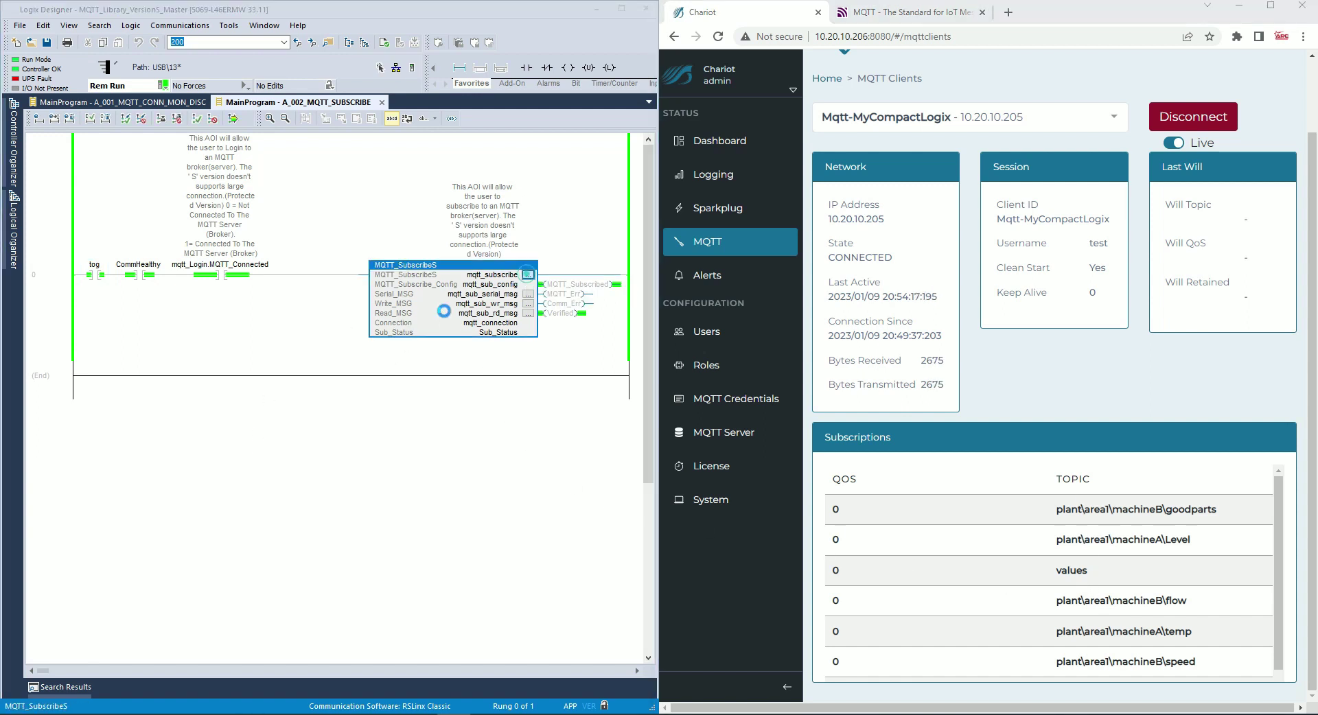
left_click_drag(340, 213, 194, 153)
left_click_drag(373, 447, 582, 592)
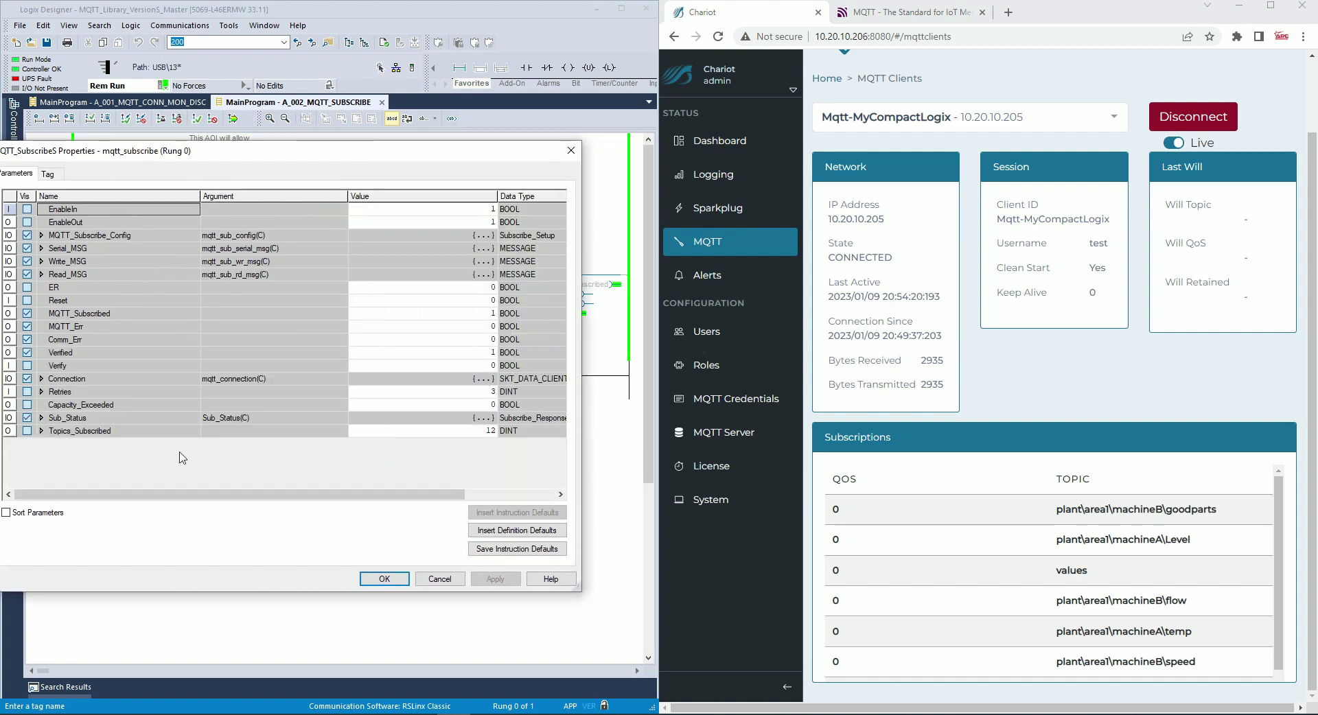
left_click(42, 418)
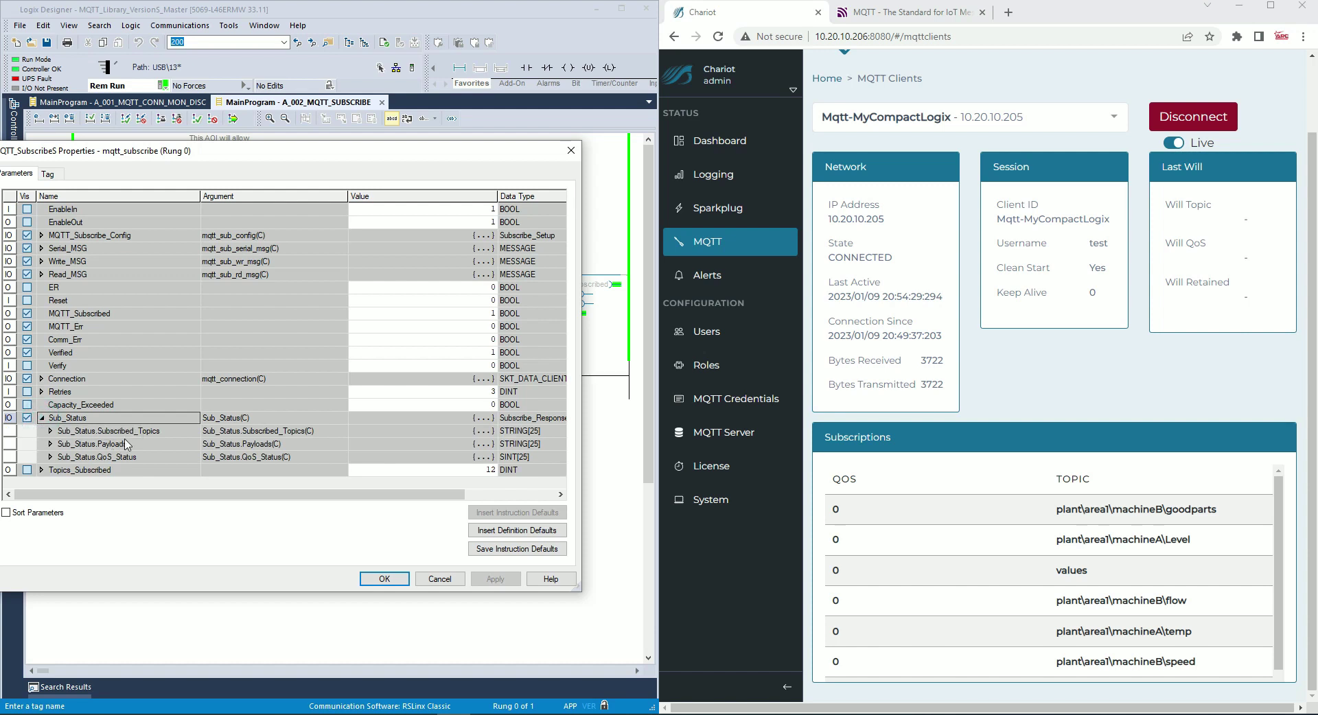
left_click(51, 445)
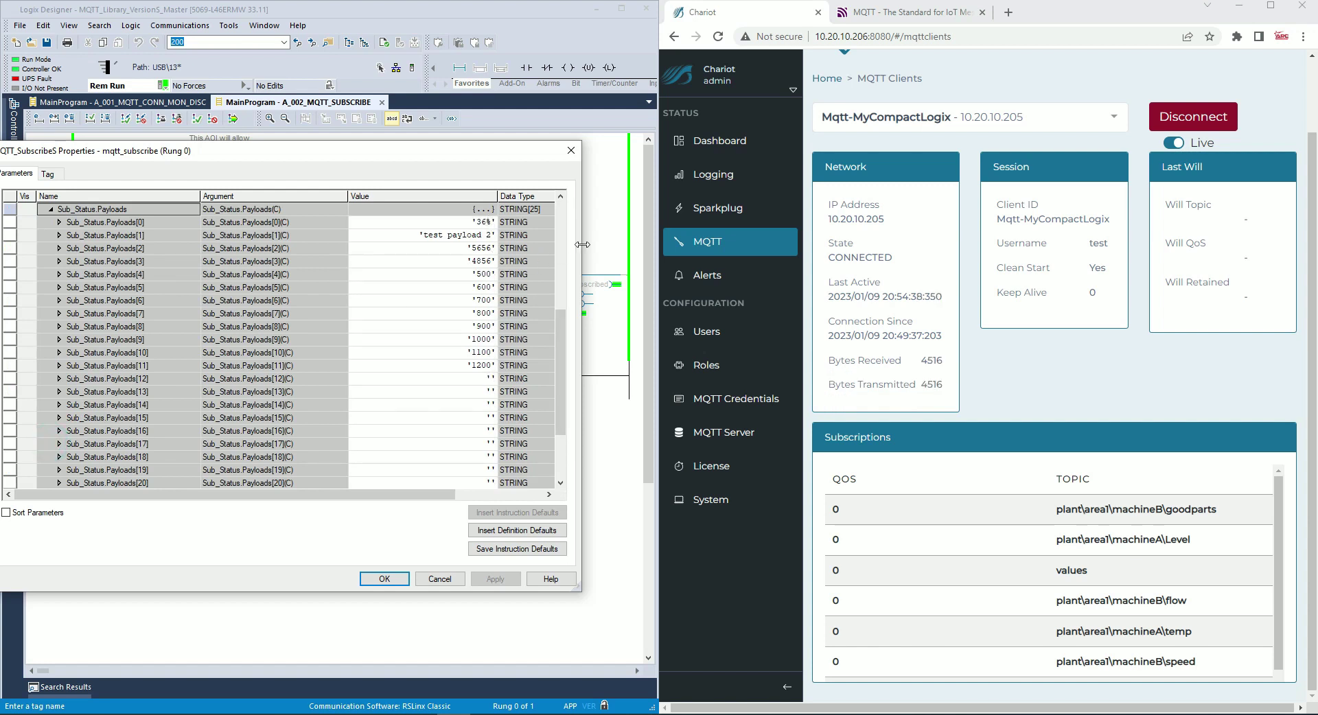
left_click_drag(582, 244, 598, 245)
Step: Clear the 36% text from Payloads[0] in the String Browser and apply it
left_click(358, 224)
left_click(357, 222)
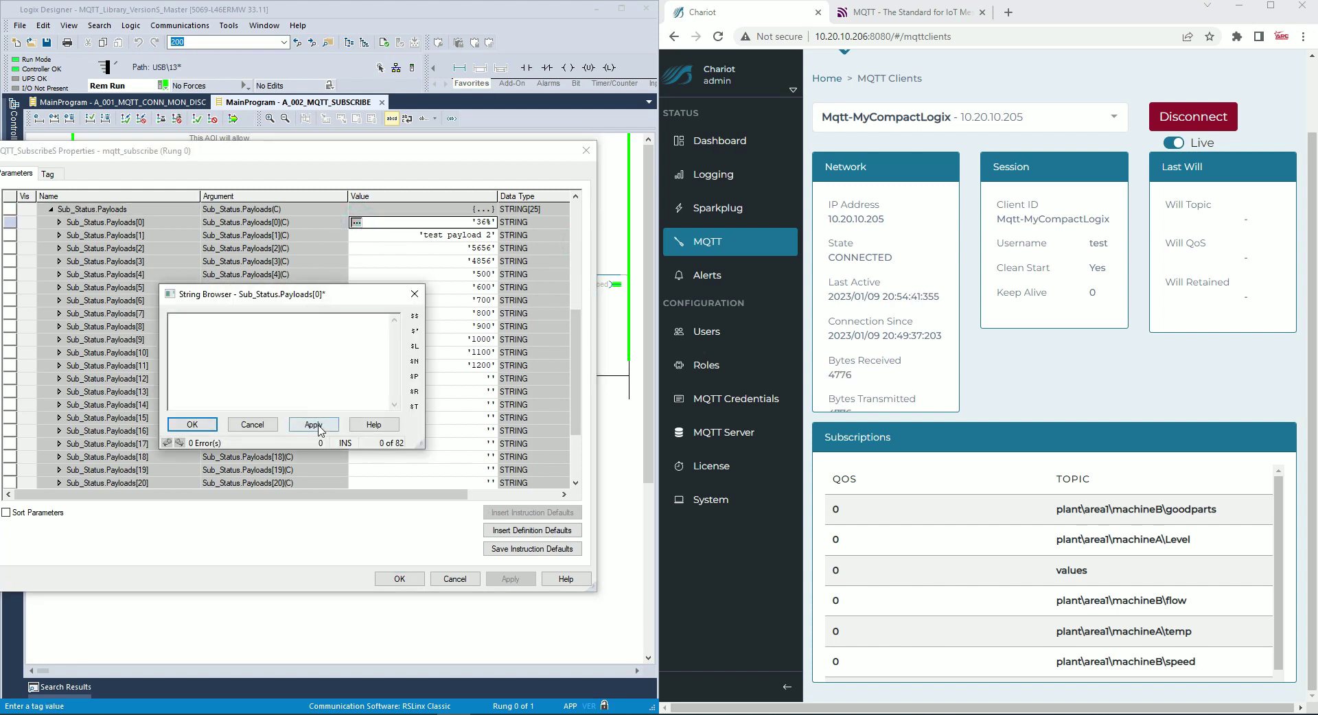
left_click(314, 424)
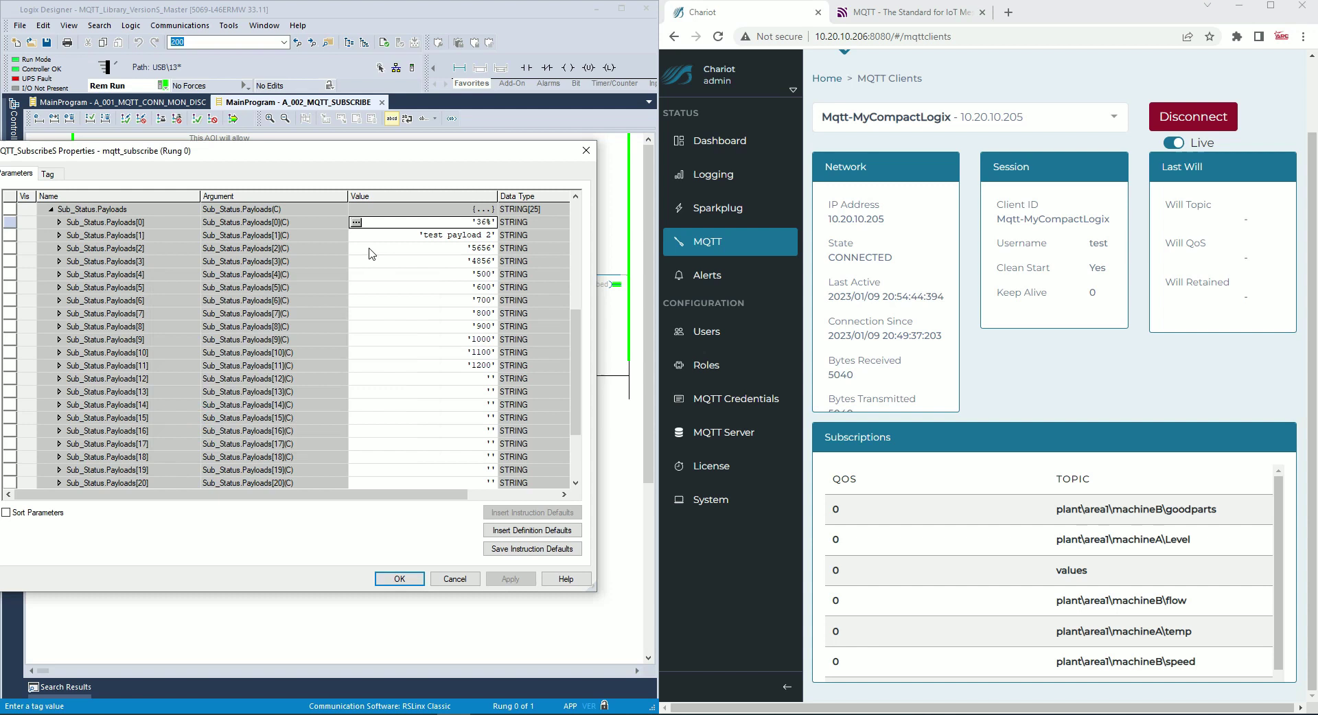
left_click(357, 222)
key("Delete")
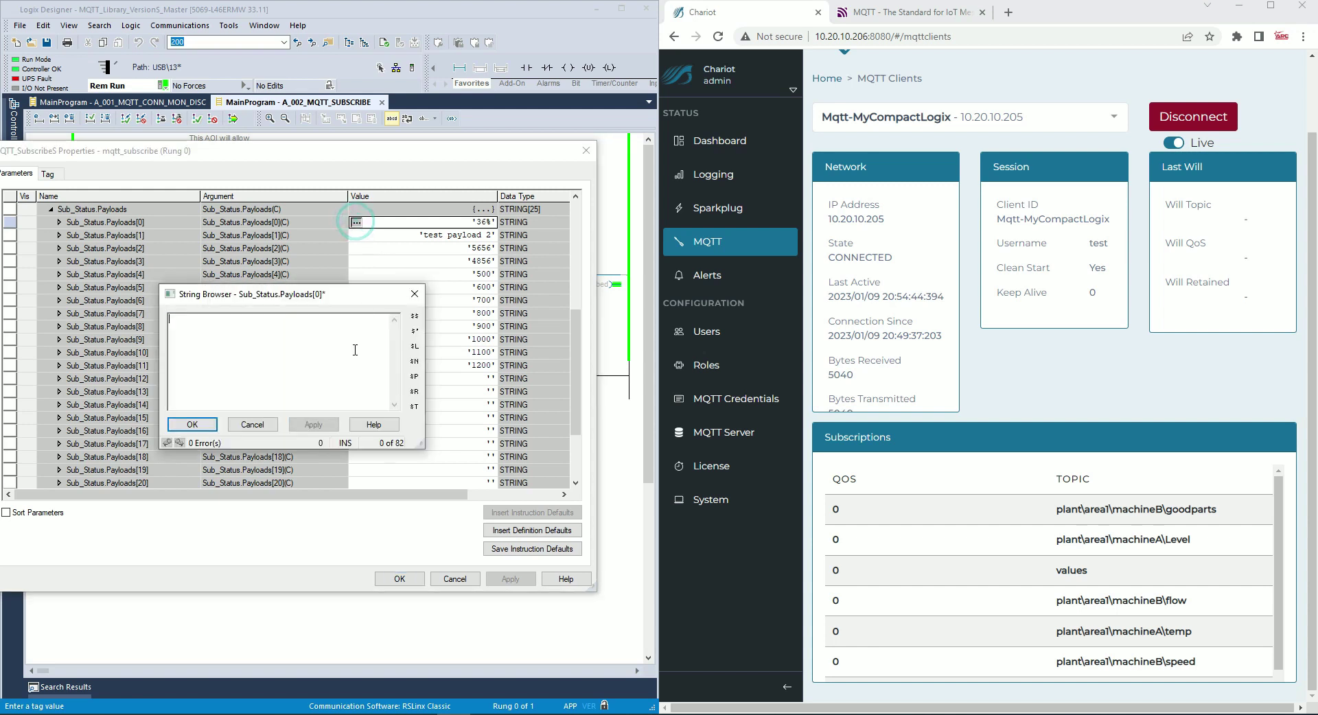
left_click(320, 423)
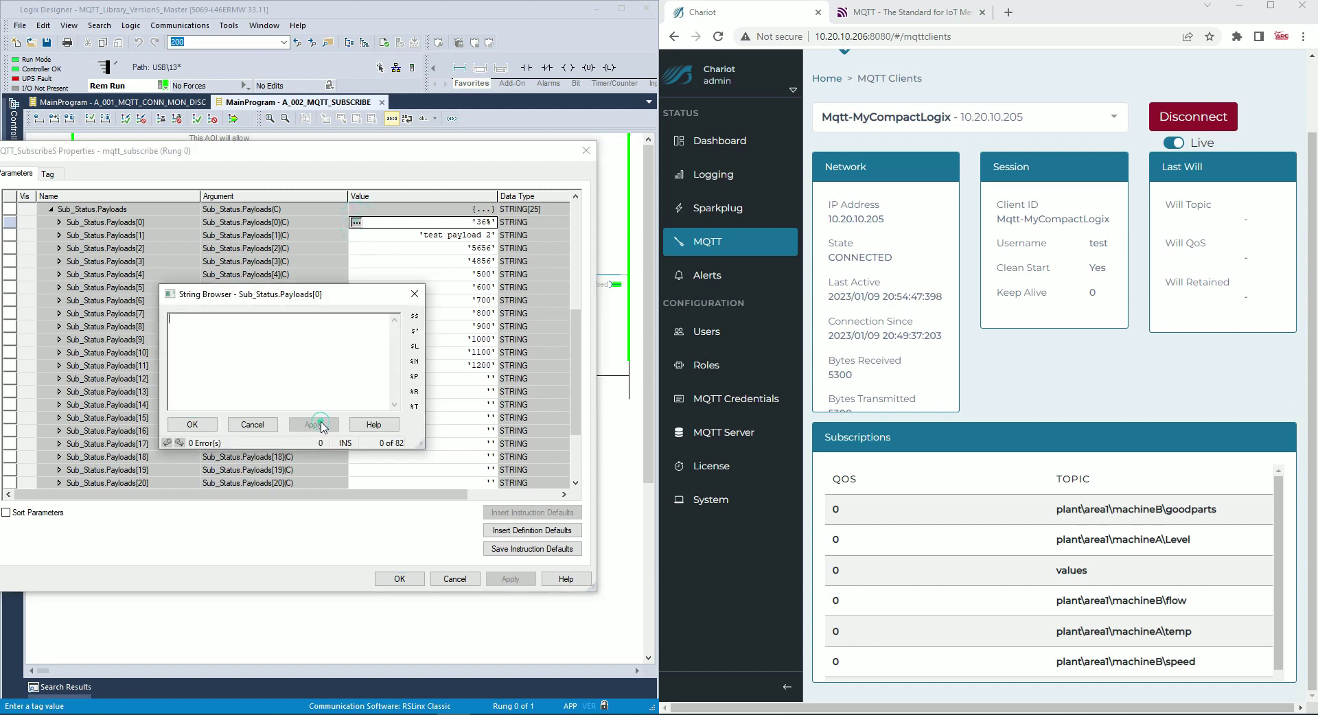
left_click(210, 424)
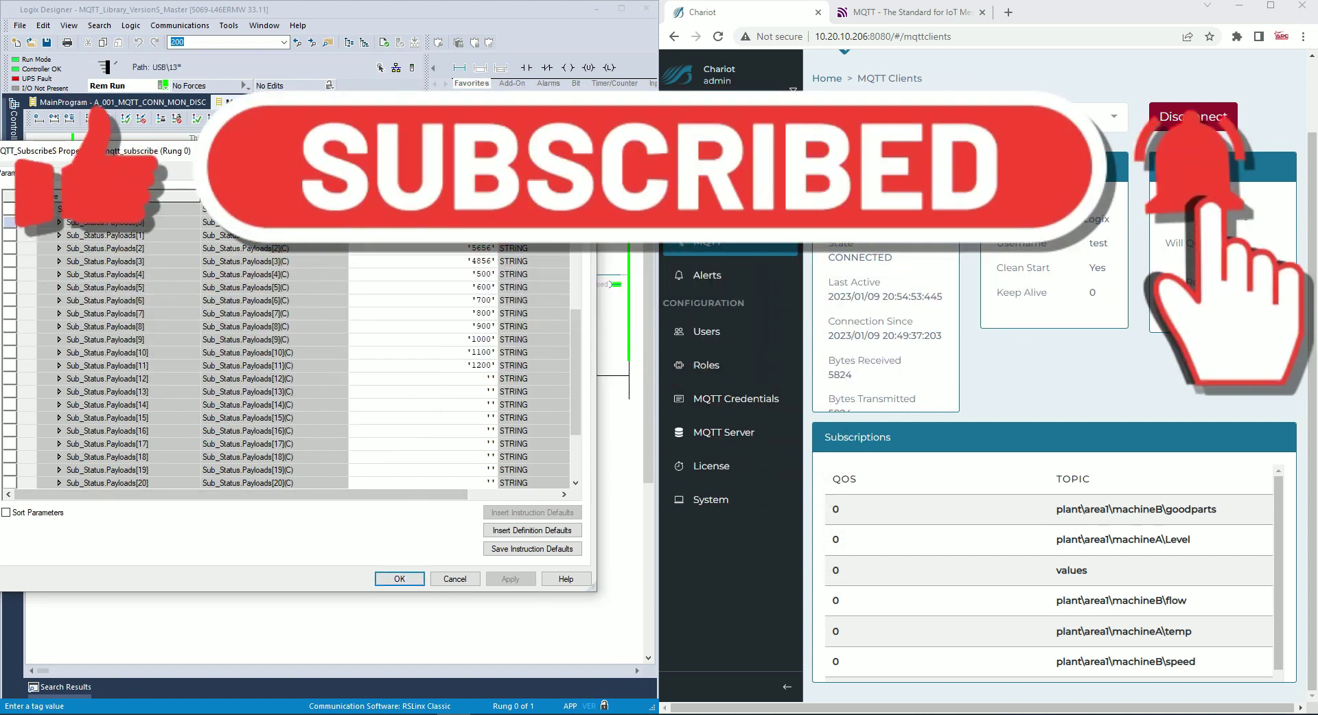
left_click_drag(137, 151, 216, 167)
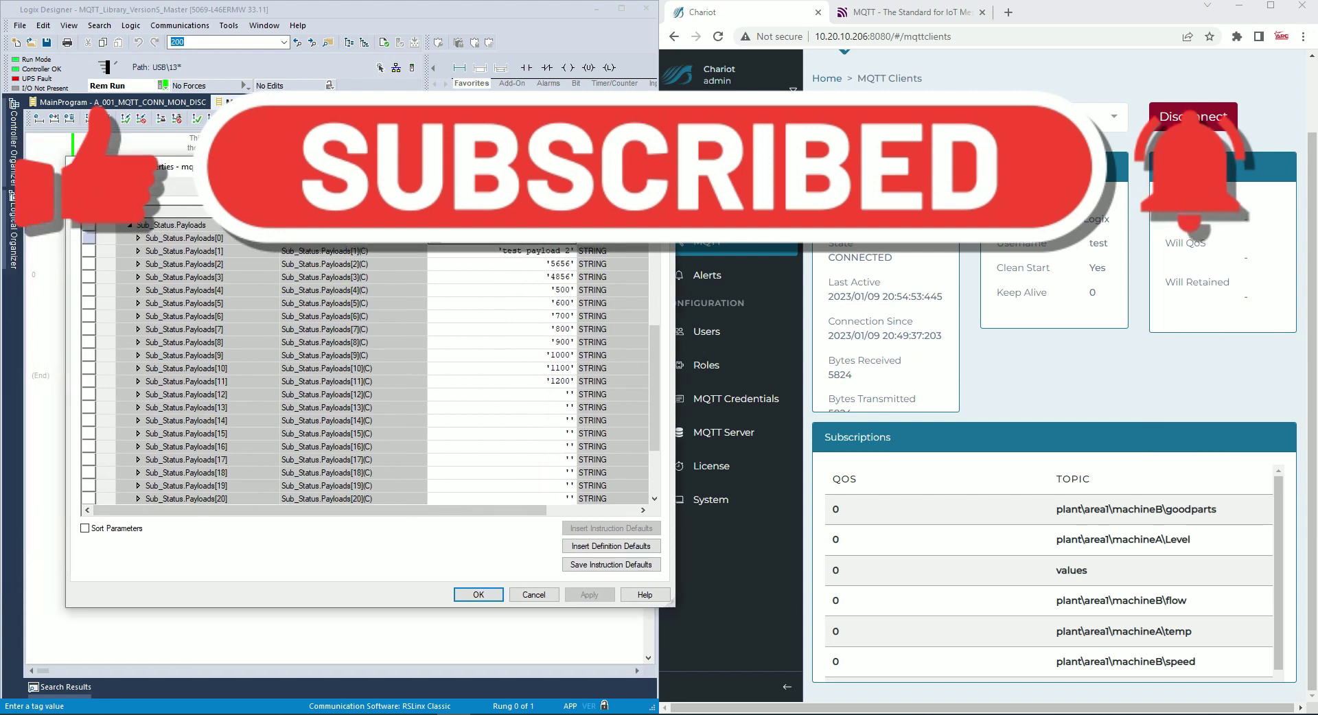
Step: Confirm the subscribe properties and open A_004_MQTT_PUBLISH to check its publish rungs and index 11
left_click(479, 595)
left_click(13, 144)
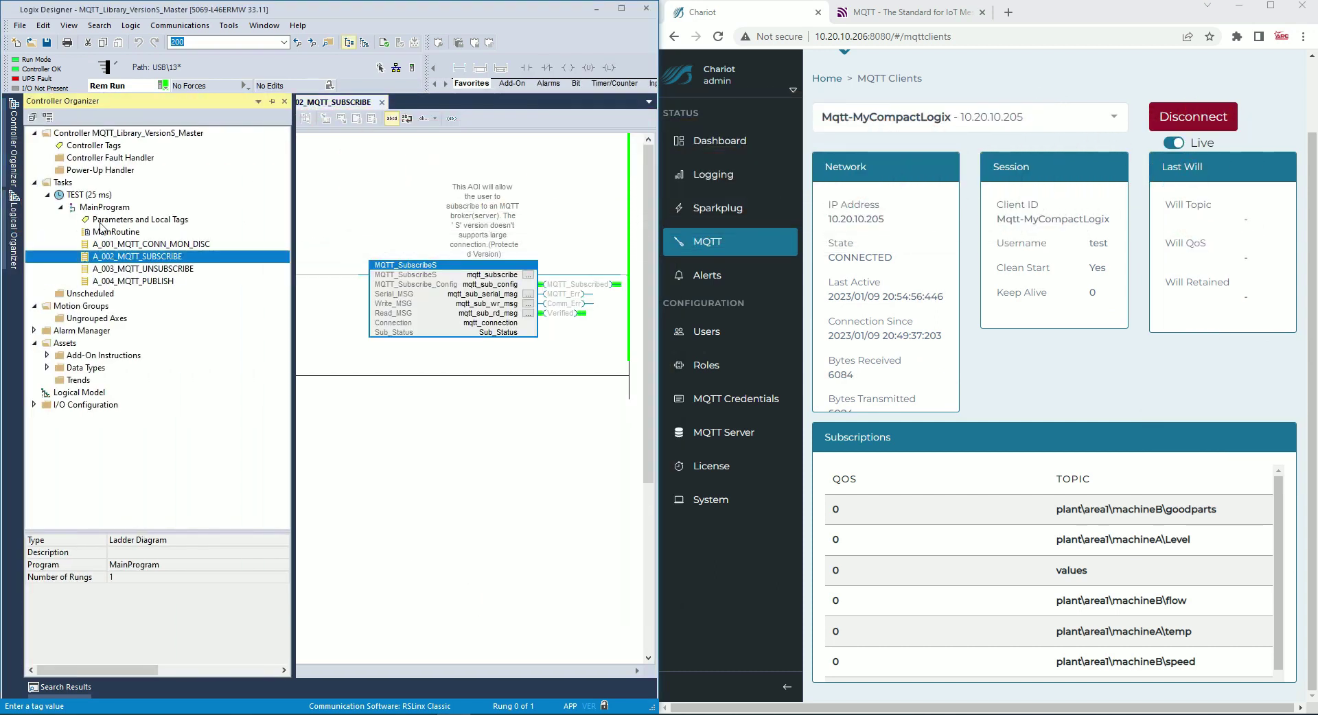
double_click(172, 281)
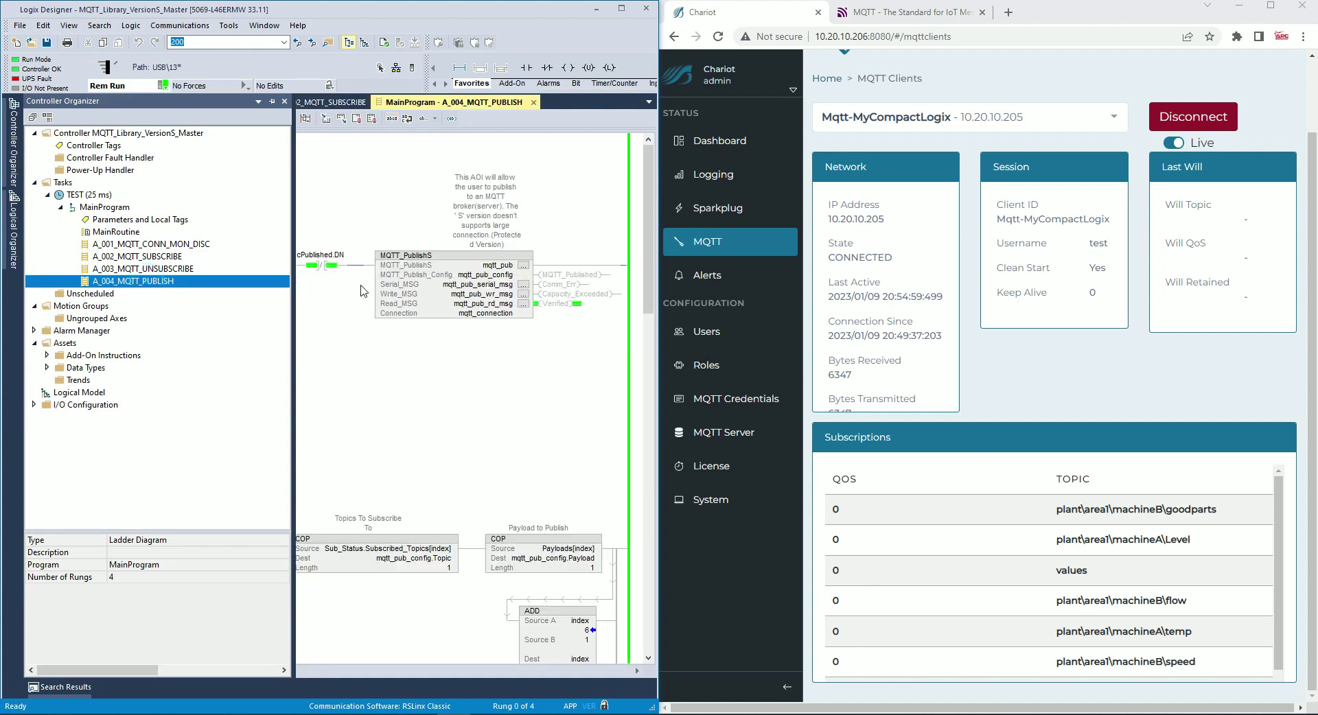
left_click(98, 269)
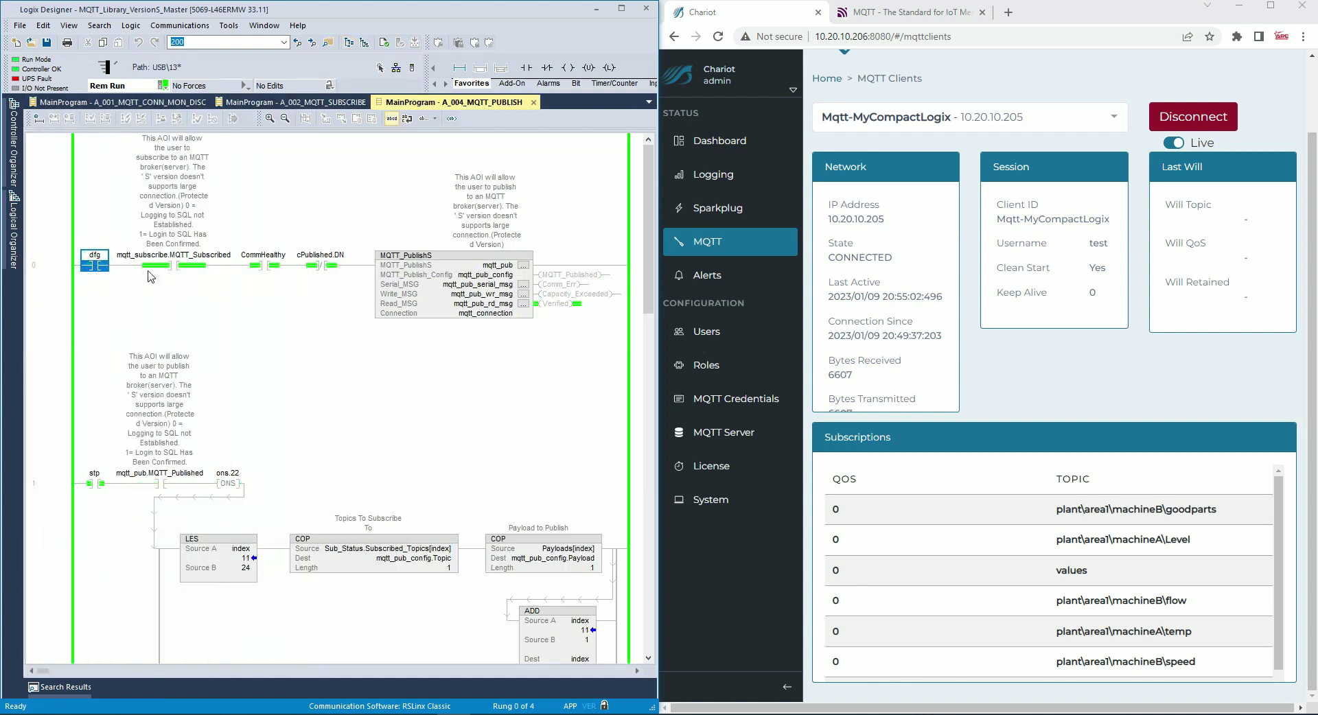
scroll(125, 305, "down", 3)
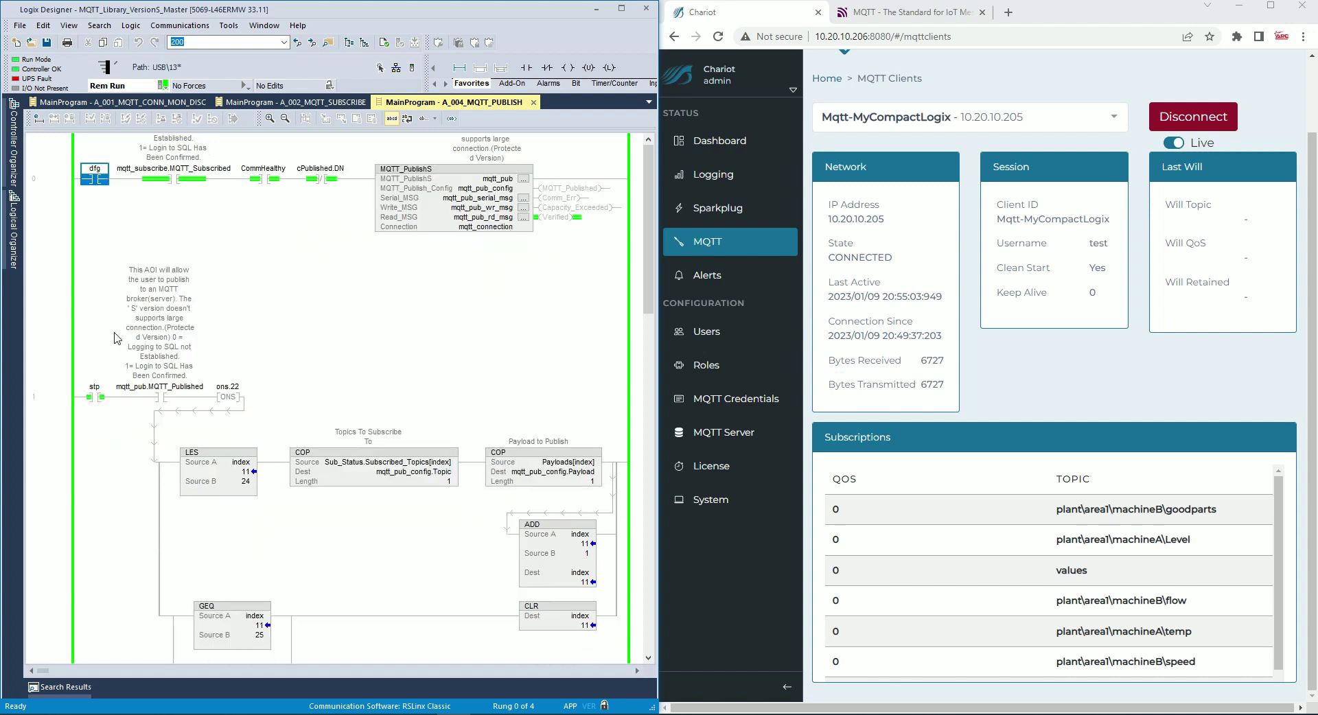
Step: Select the stp contact on rung 1, then close the A_004_MQTT_PUBLISH routine
left_click(96, 401)
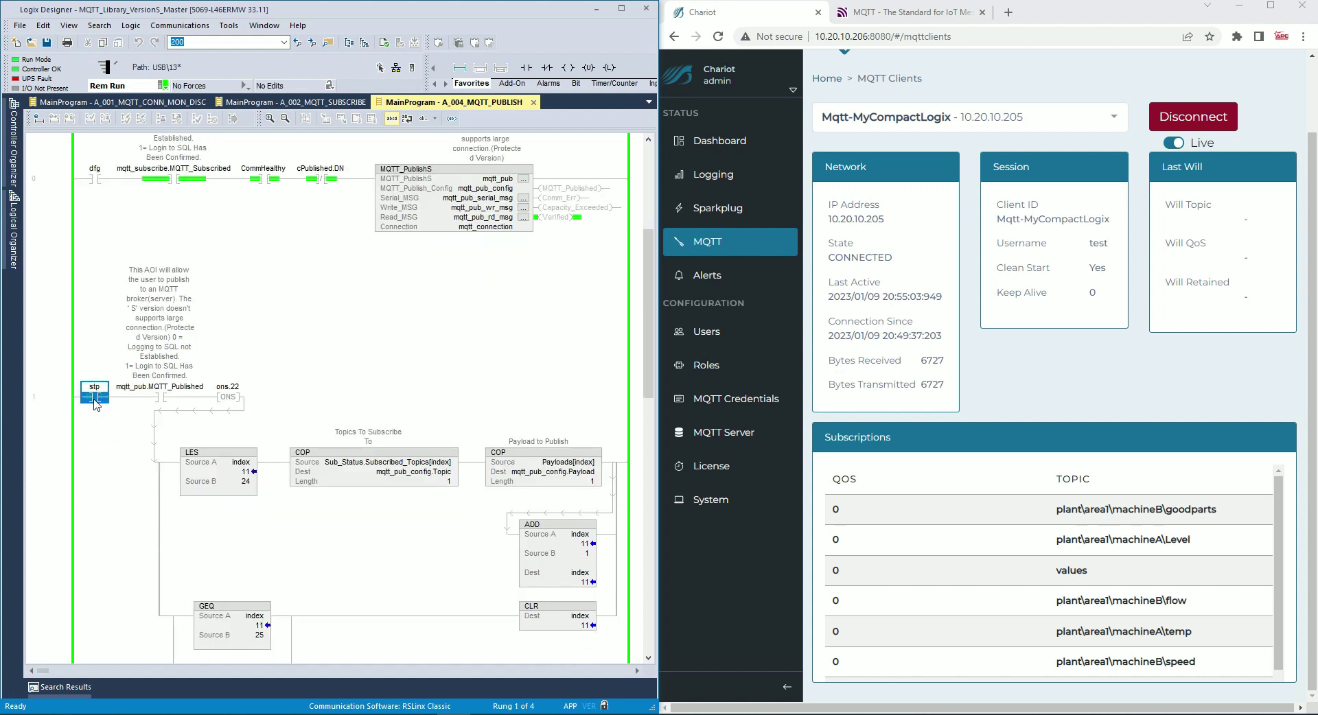
scroll(148, 284, "up", 3)
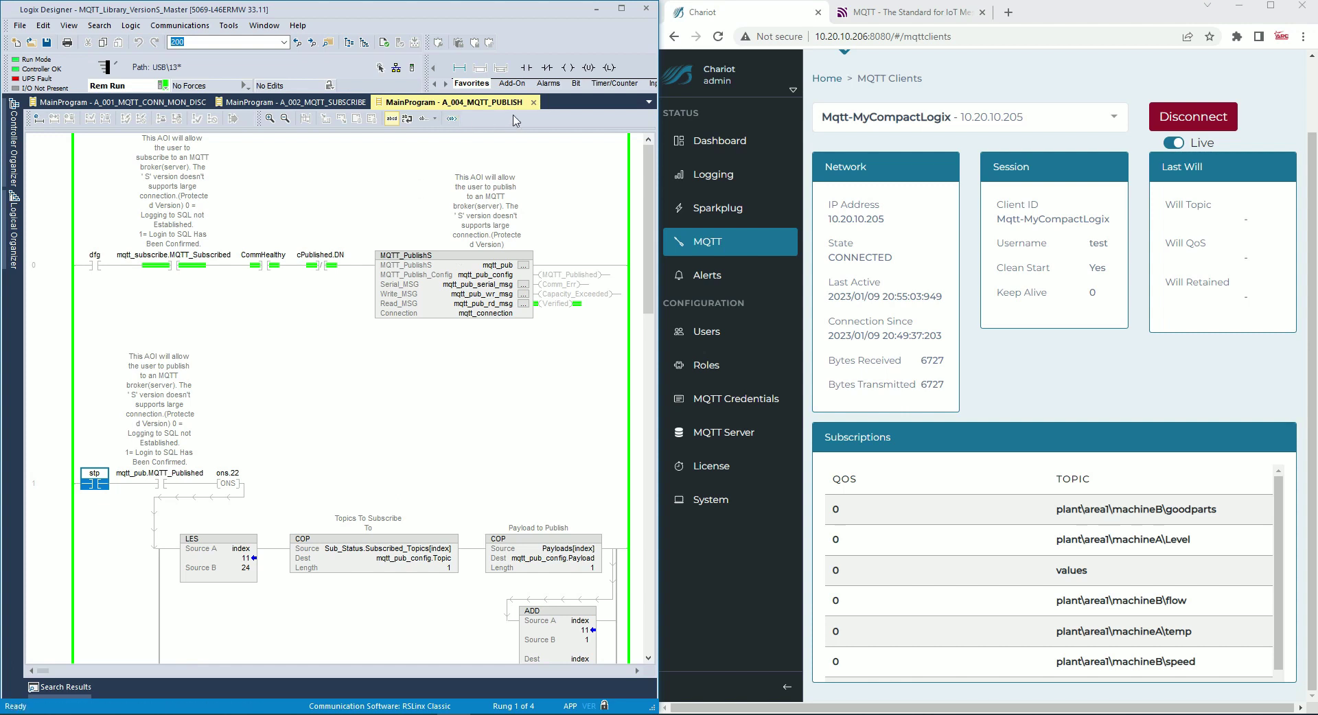
left_click(534, 102)
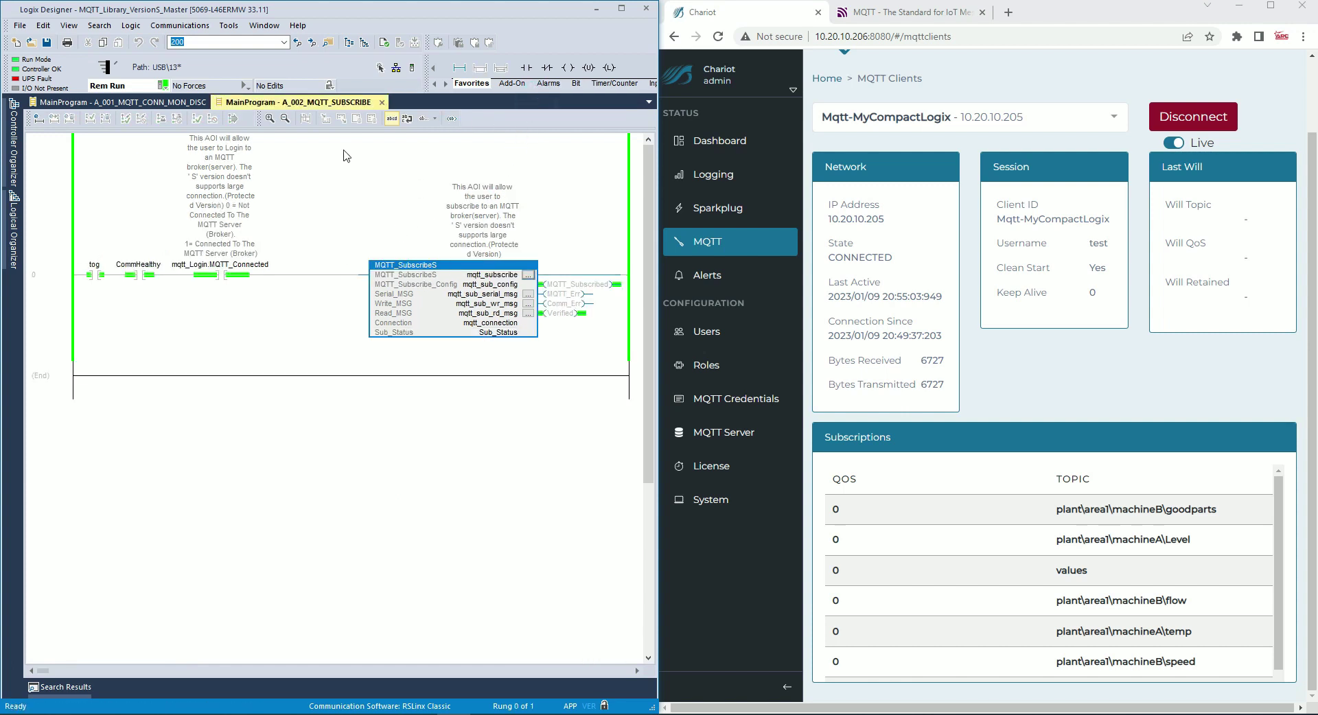
Step: Reopen the mqtt_subscribe properties, resize them and expand Sub_Status > Payloads, showing 36% again
left_click(528, 275)
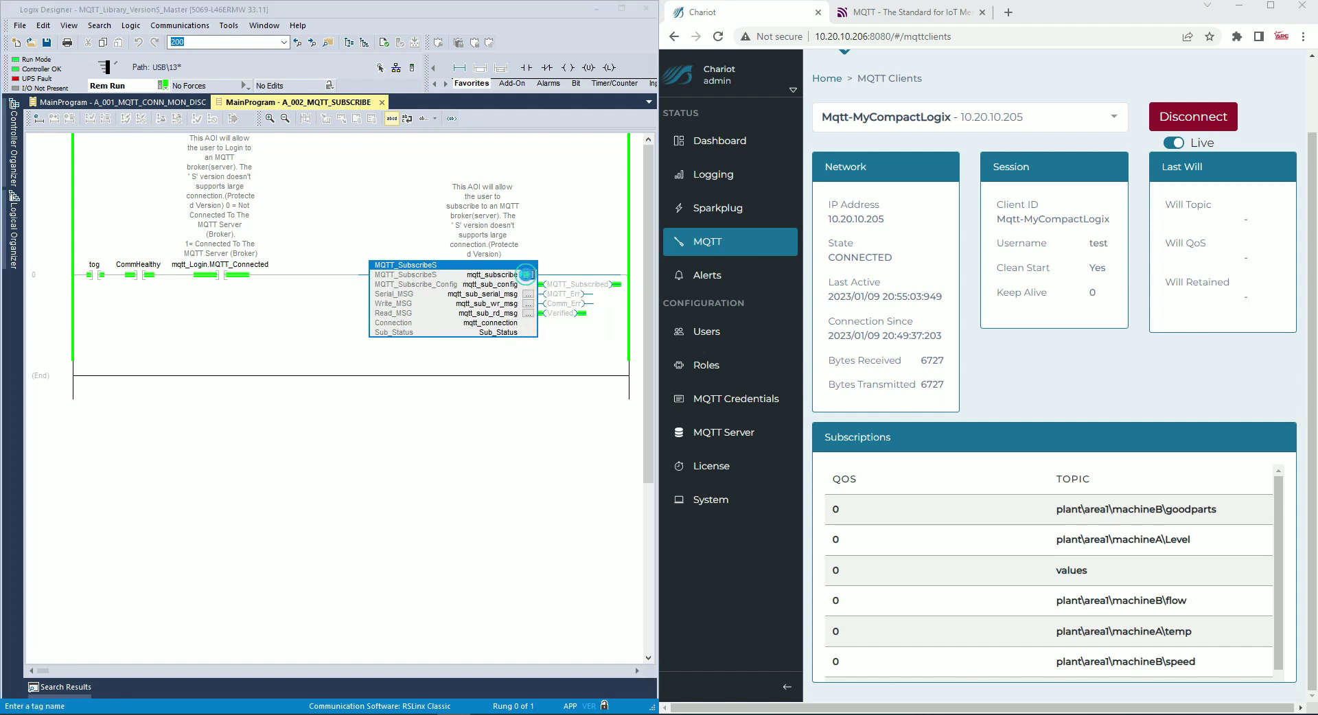
left_click_drag(350, 211, 250, 173)
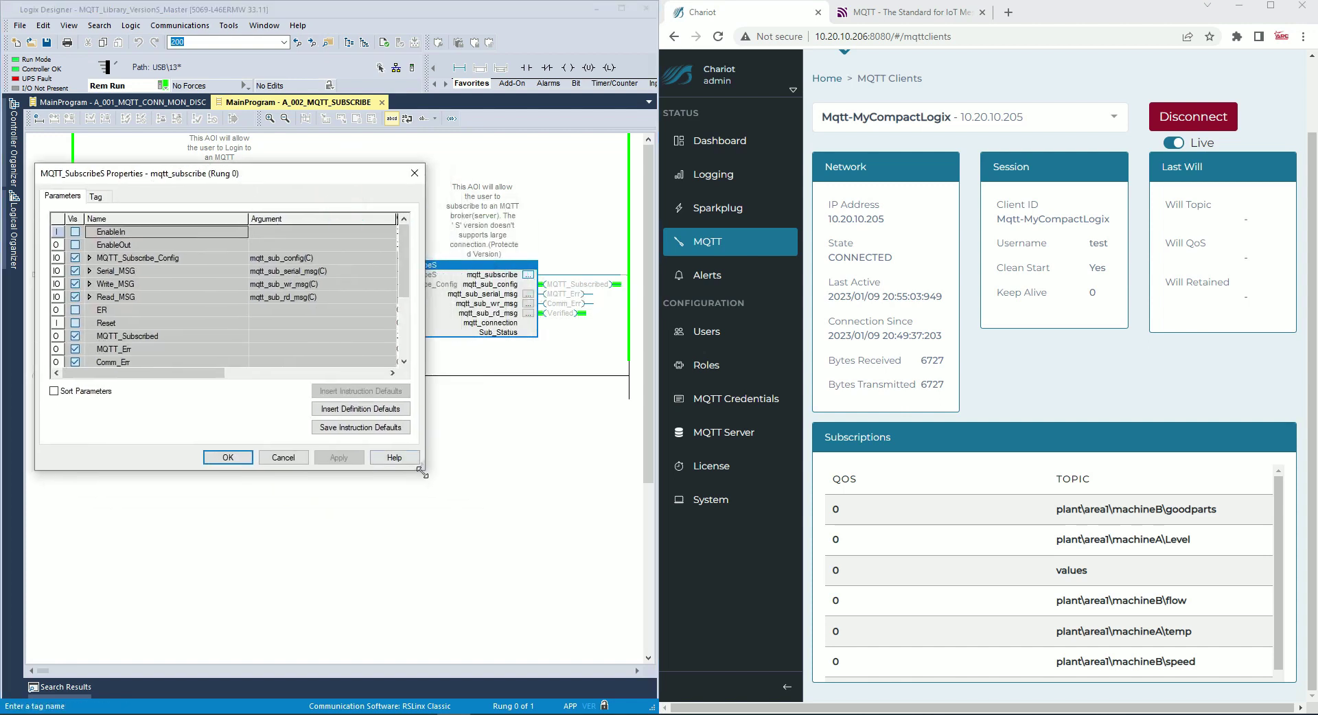
left_click_drag(421, 469, 546, 544)
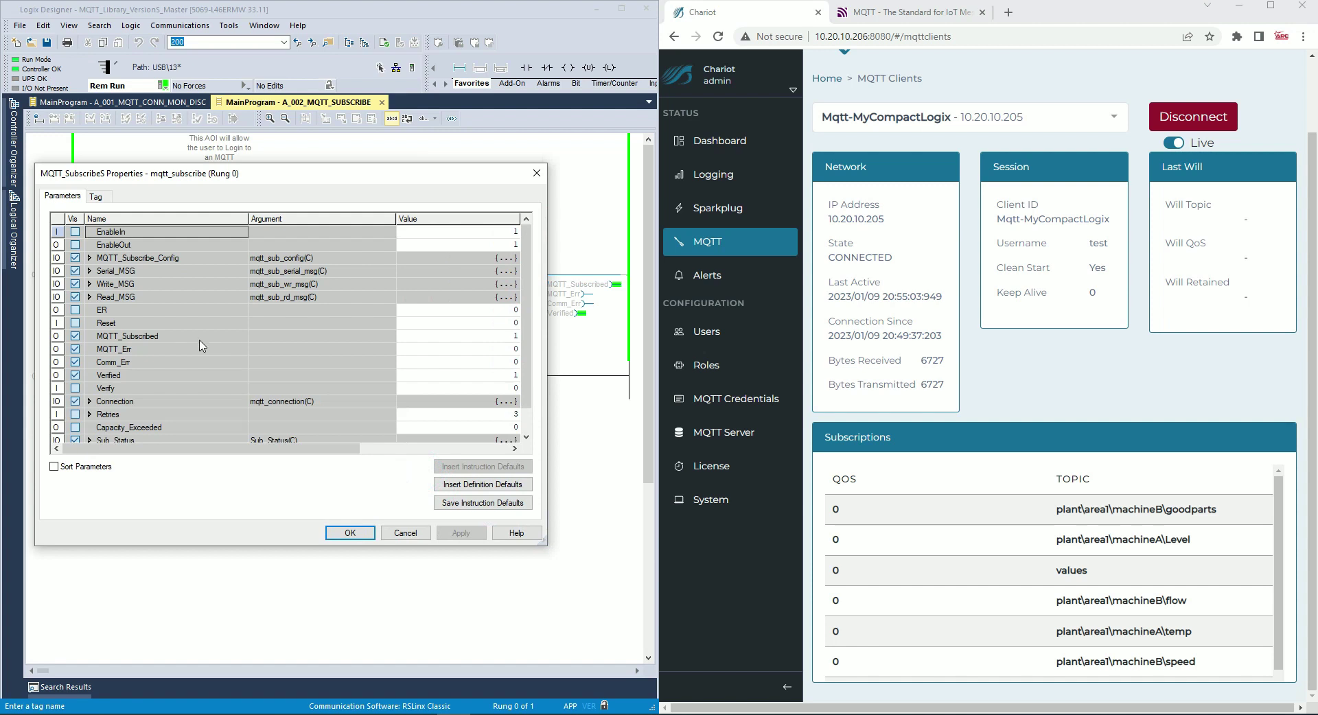
scroll(199, 339, "down", 1)
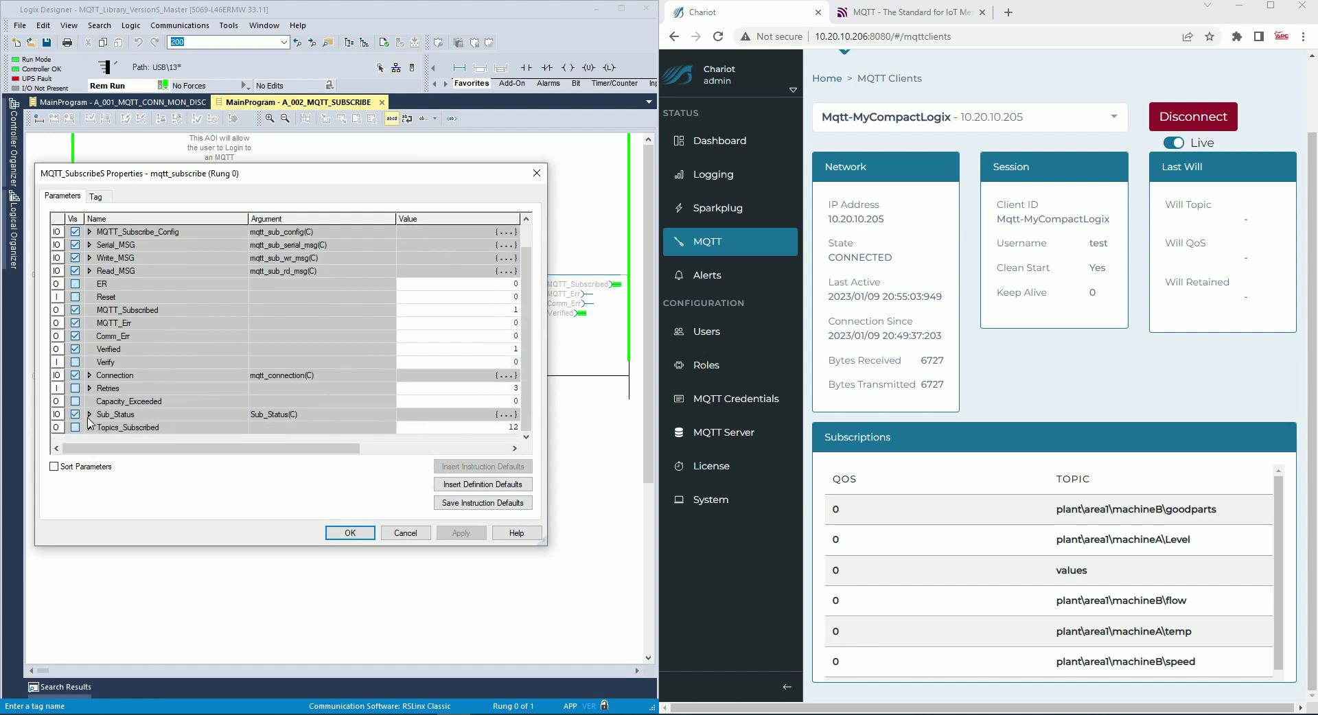
left_click(89, 414)
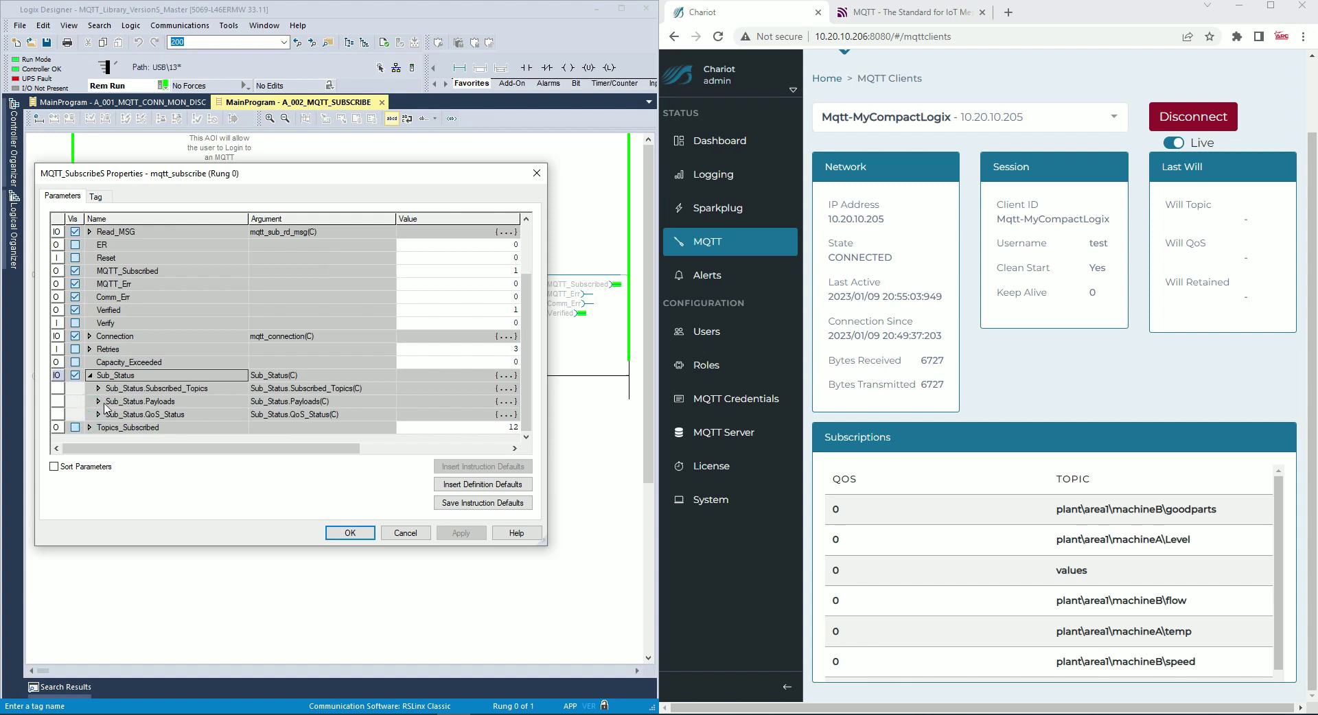
left_click(98, 403)
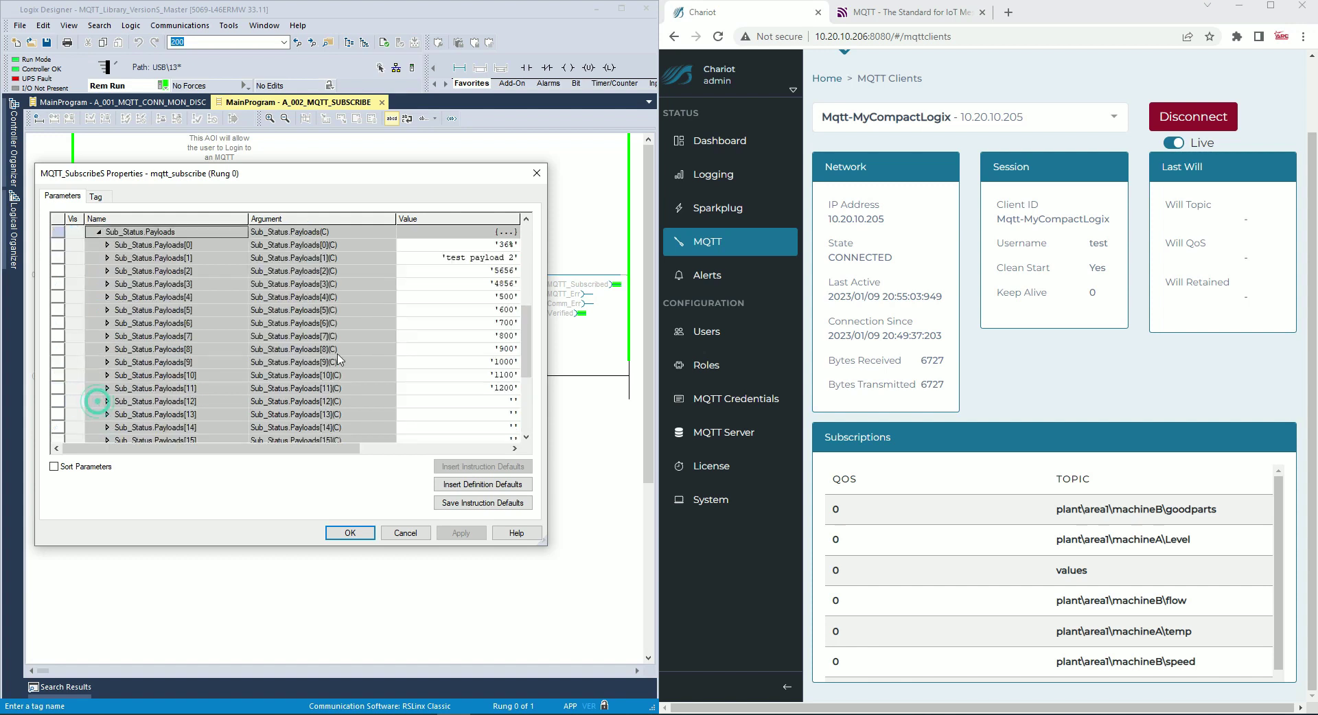
Step: Clear Payloads[0]–[5] (36%, test payload 2, 5656, 4856, 500, 600) to empty strings
double_click(408, 246)
key("Delete")
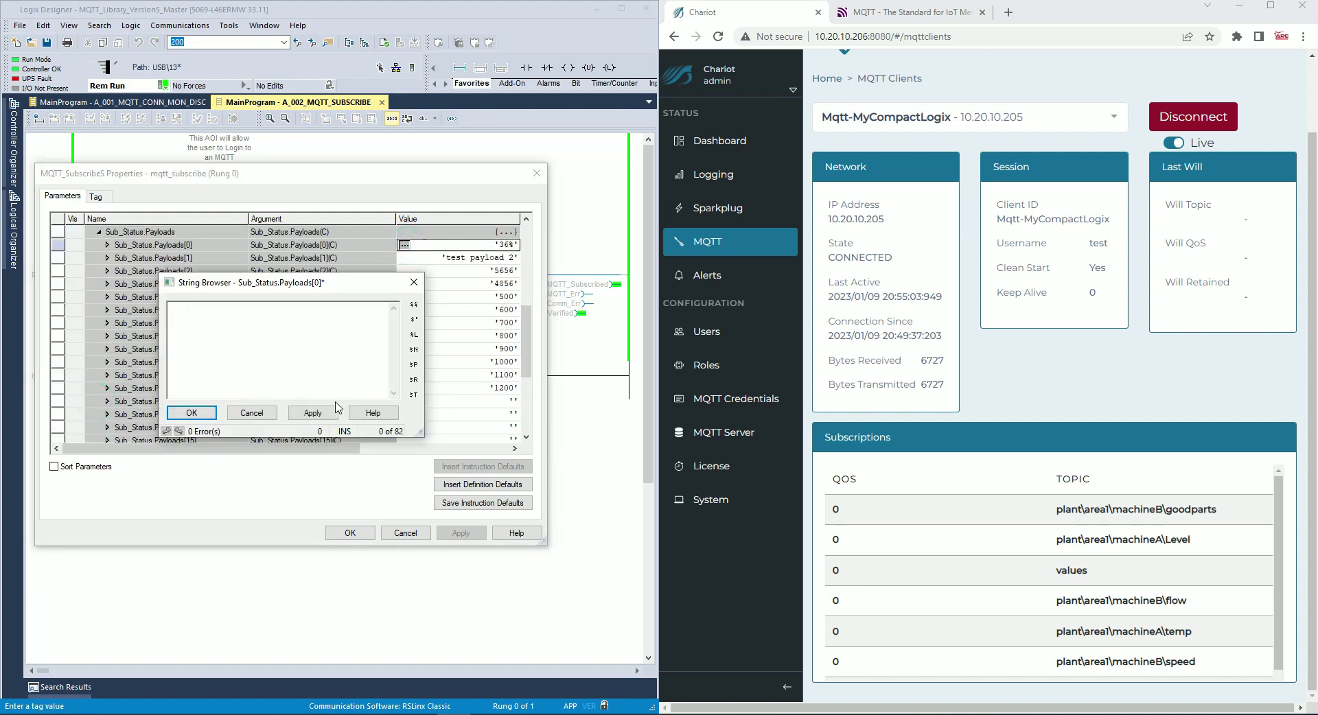
left_click(313, 412)
left_click(213, 416)
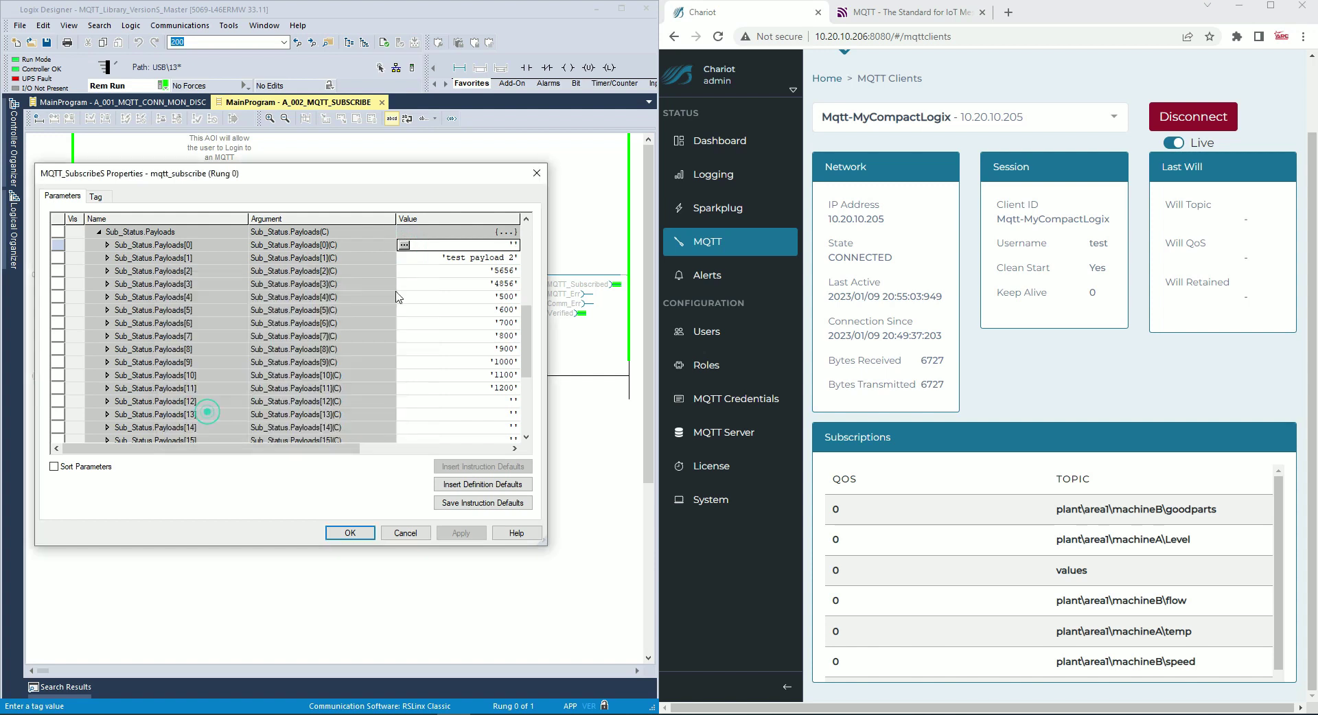
double_click(405, 259)
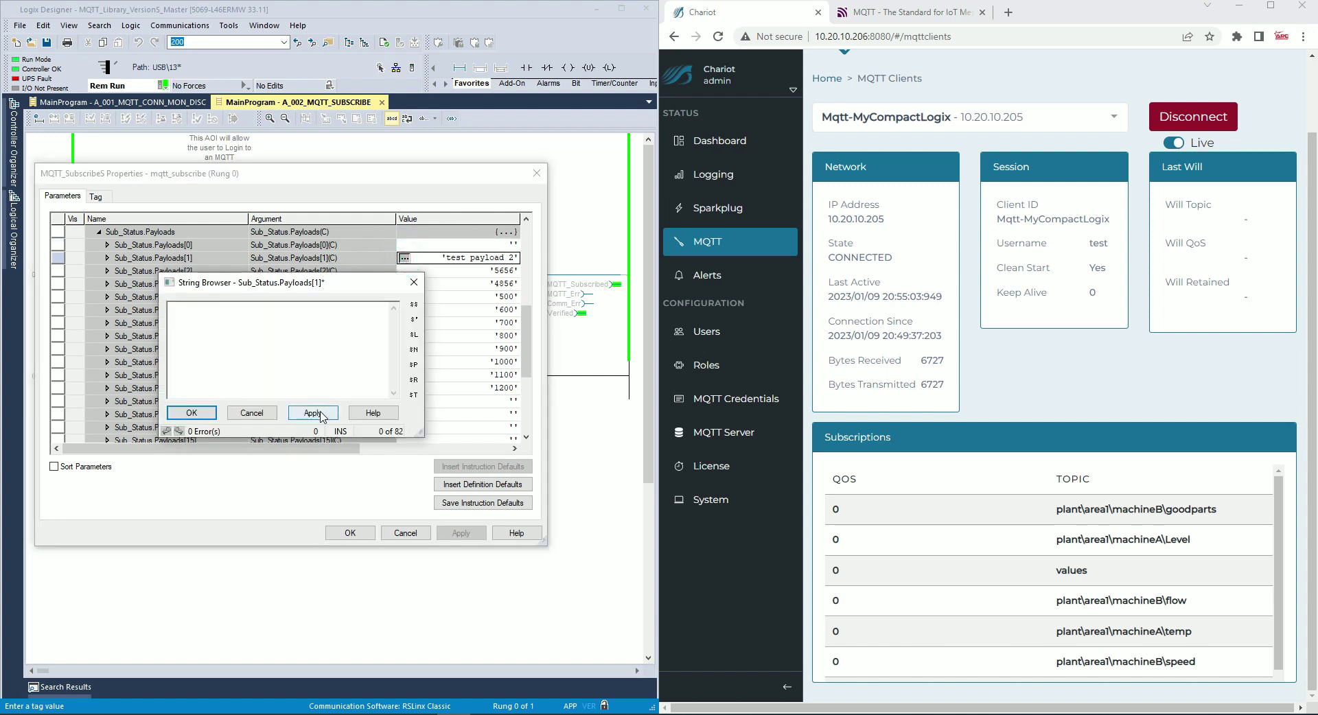
left_click(313, 413)
left_click(198, 414)
double_click(410, 272)
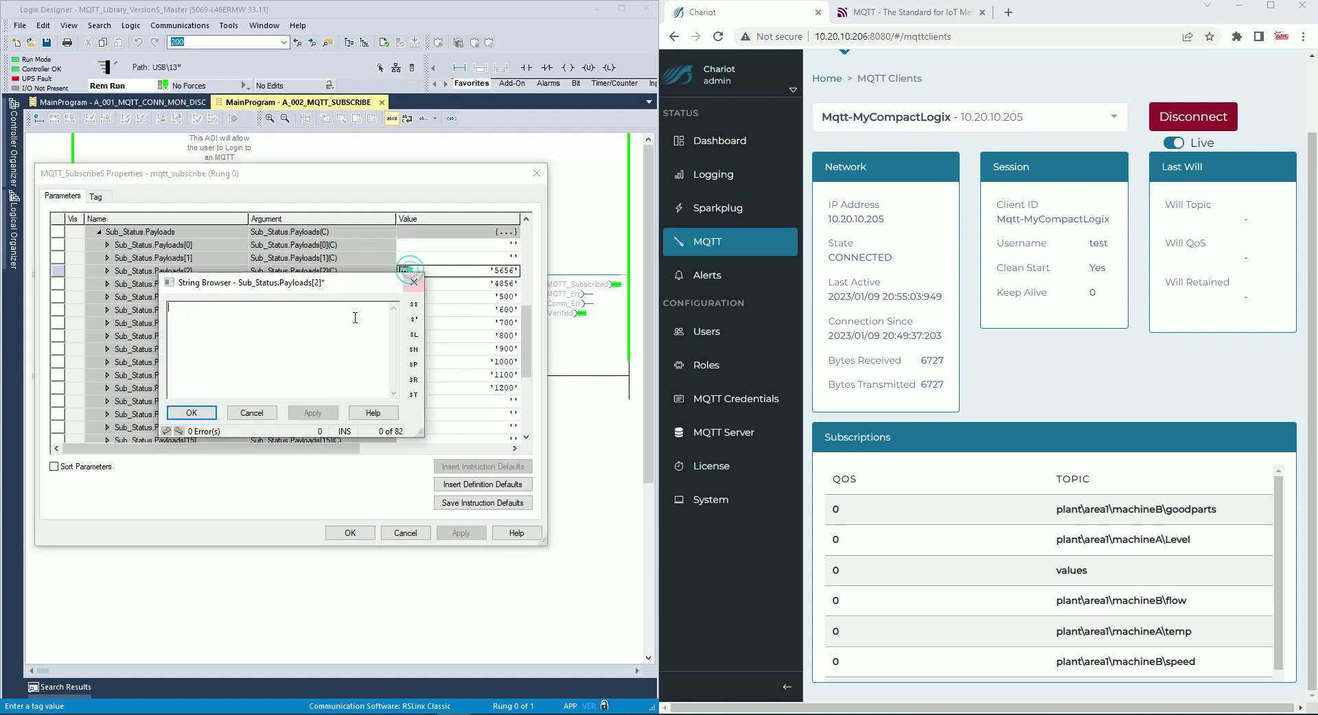
key("Delete")
key("Return")
double_click(406, 283)
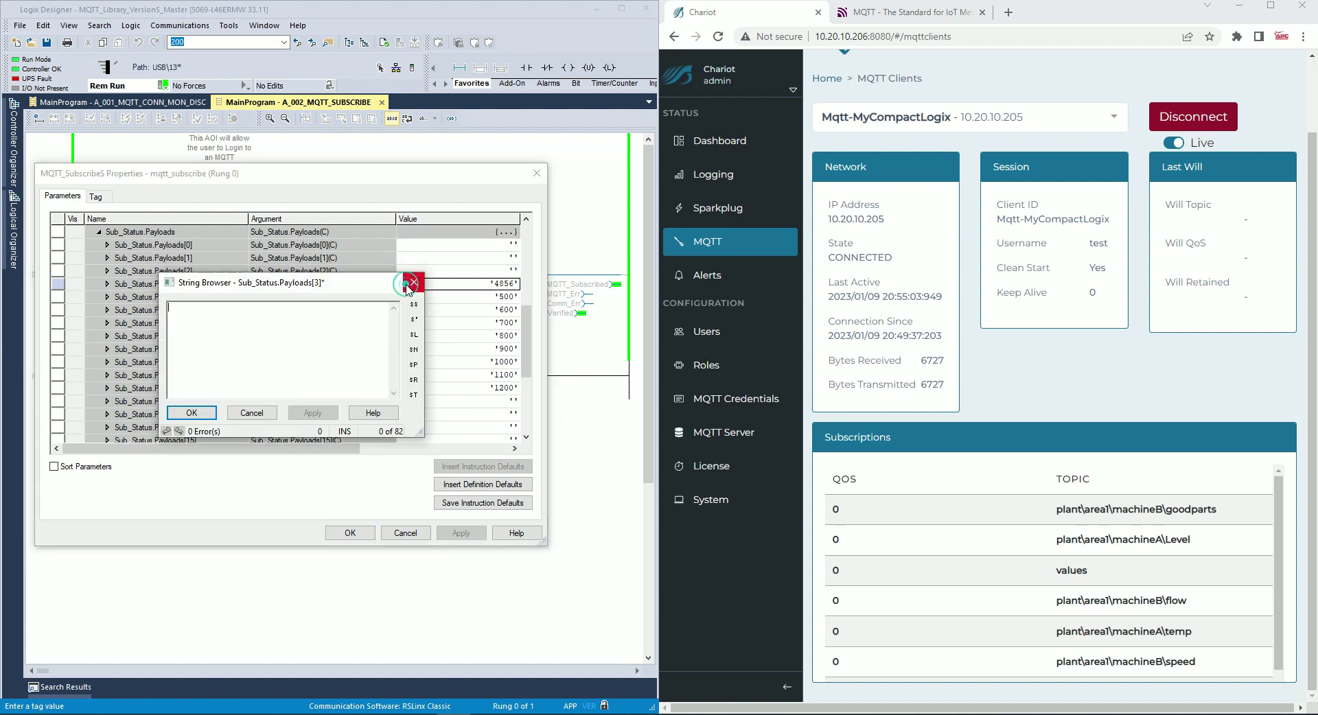
key("Delete")
key("Return")
double_click(405, 297)
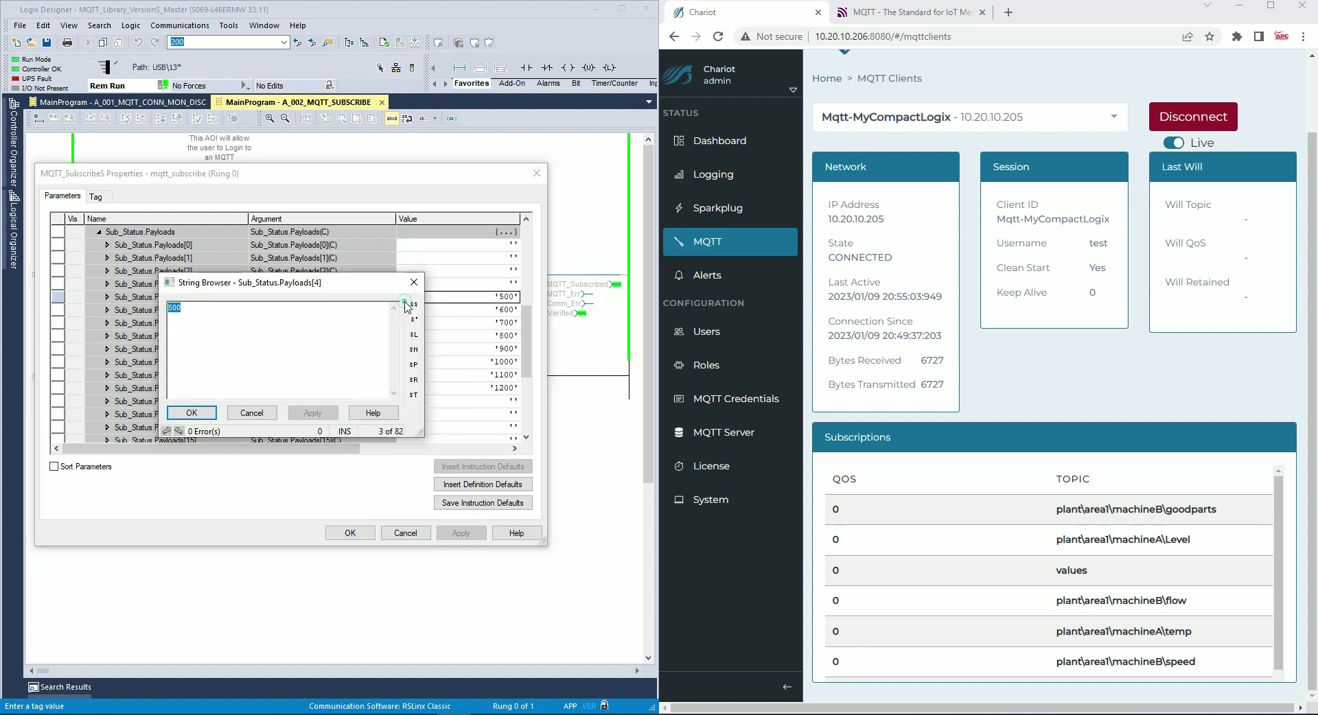
key("Delete")
key("Return")
double_click(408, 311)
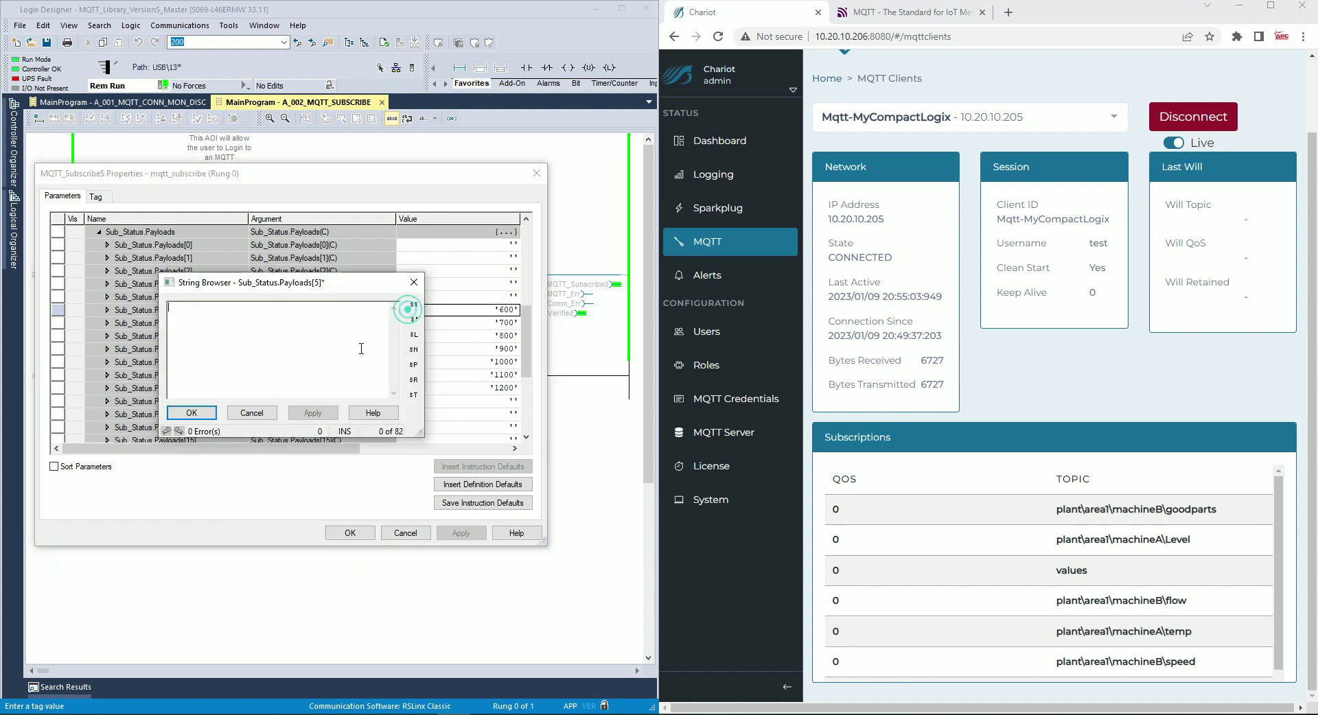
key("Delete")
key("Return")
Step: Clear Payloads[6]–[11] (700 through 1200) to empty strings
double_click(405, 325)
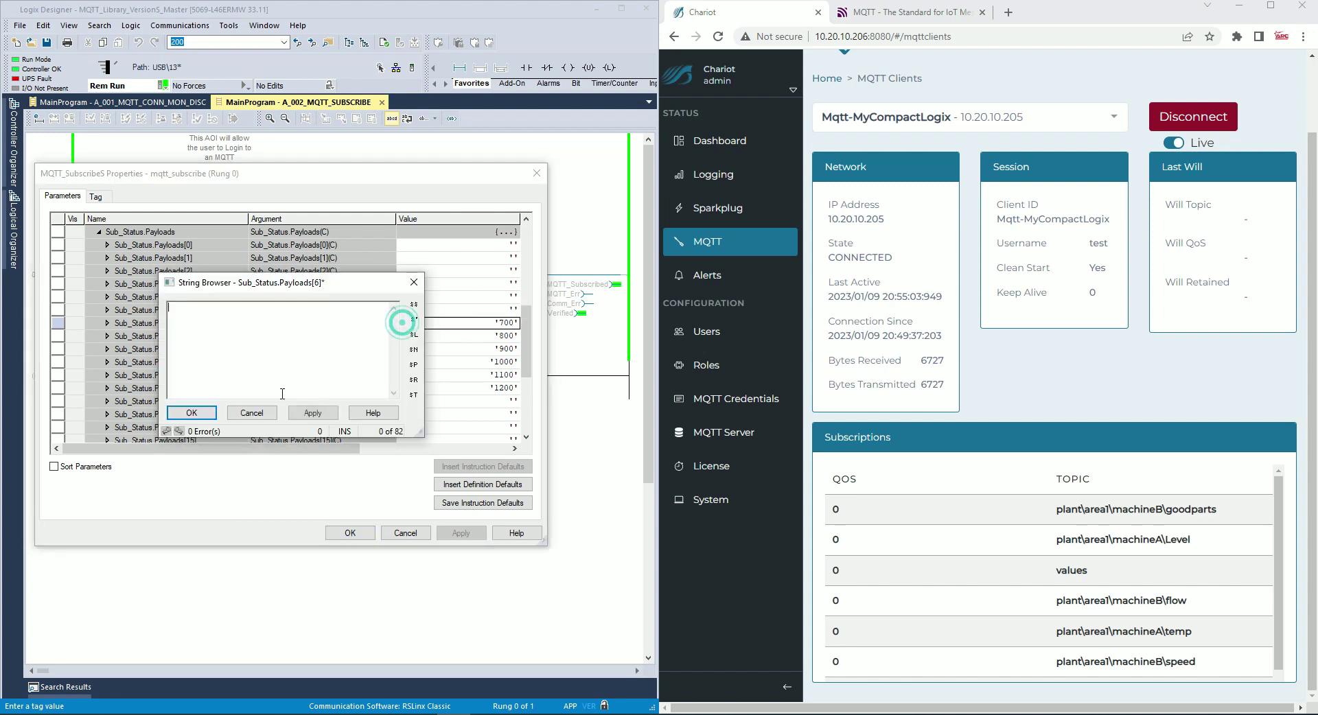
key("Delete")
key("Return")
left_click(409, 337)
left_click(405, 336)
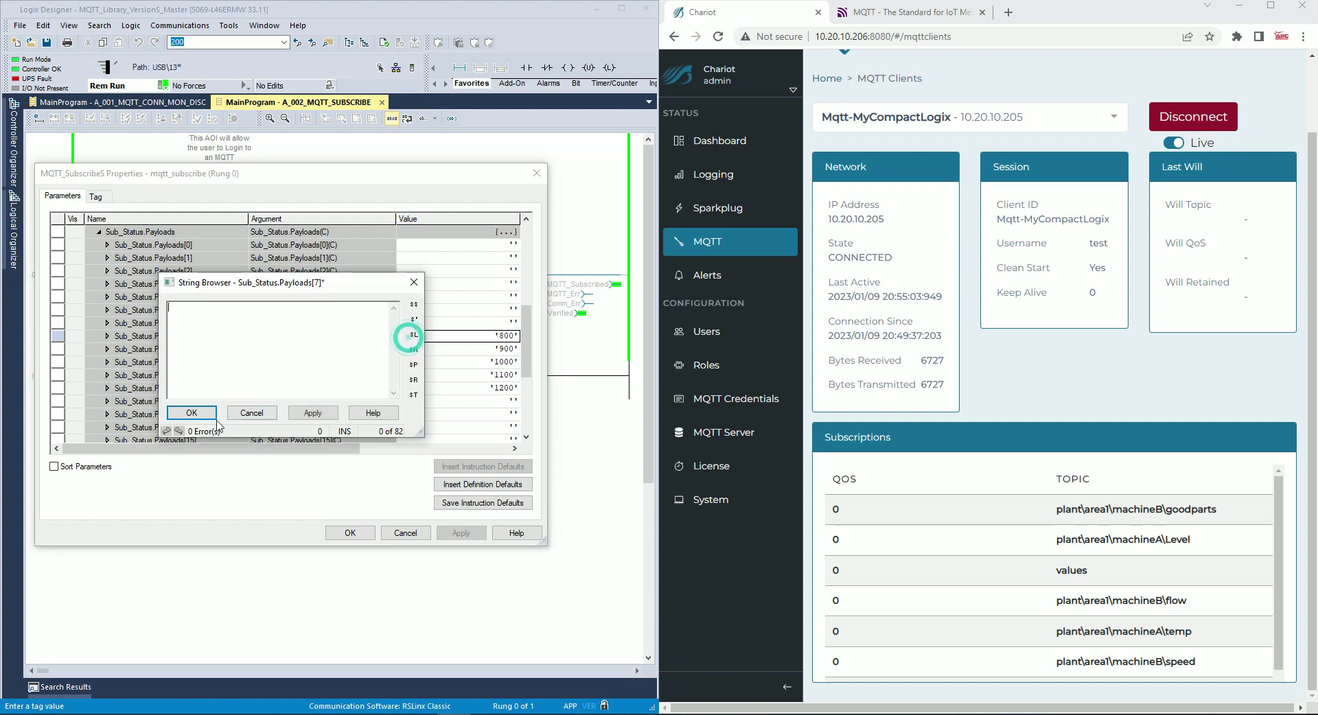
key("Delete")
key("Return")
double_click(405, 350)
key("Delete")
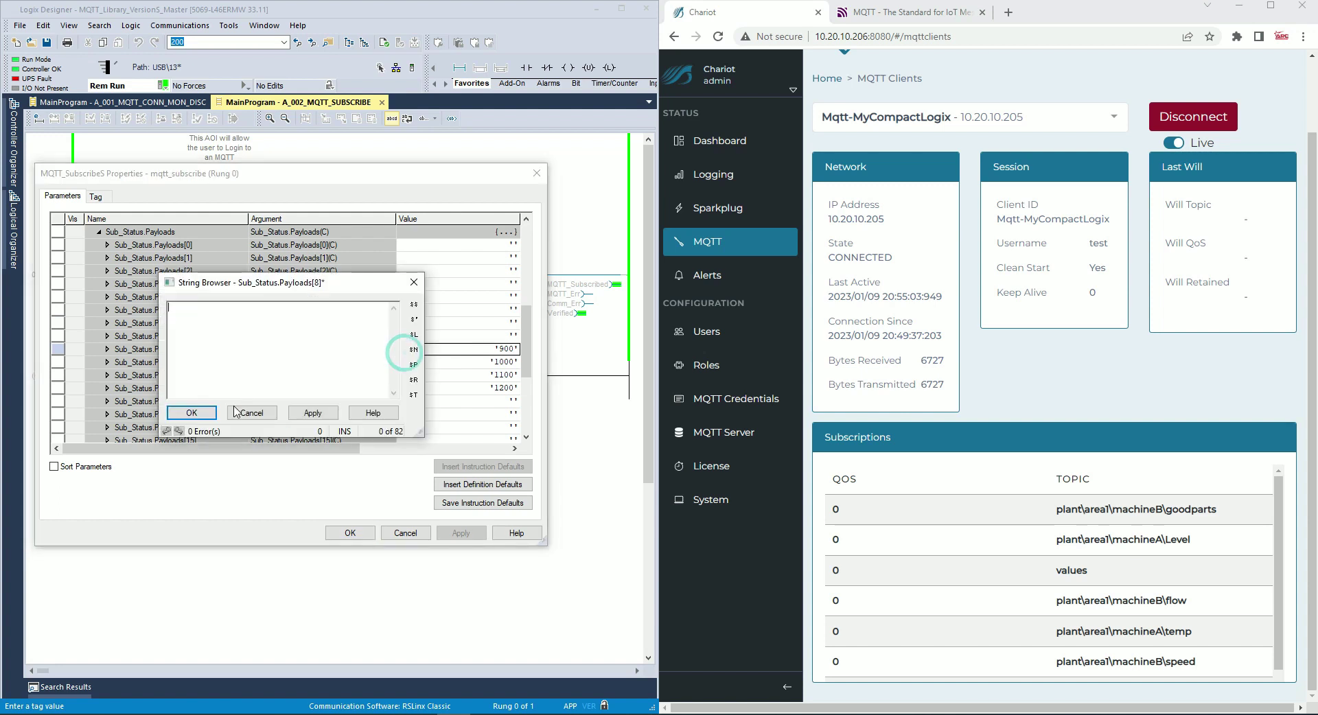
key("Return")
double_click(409, 362)
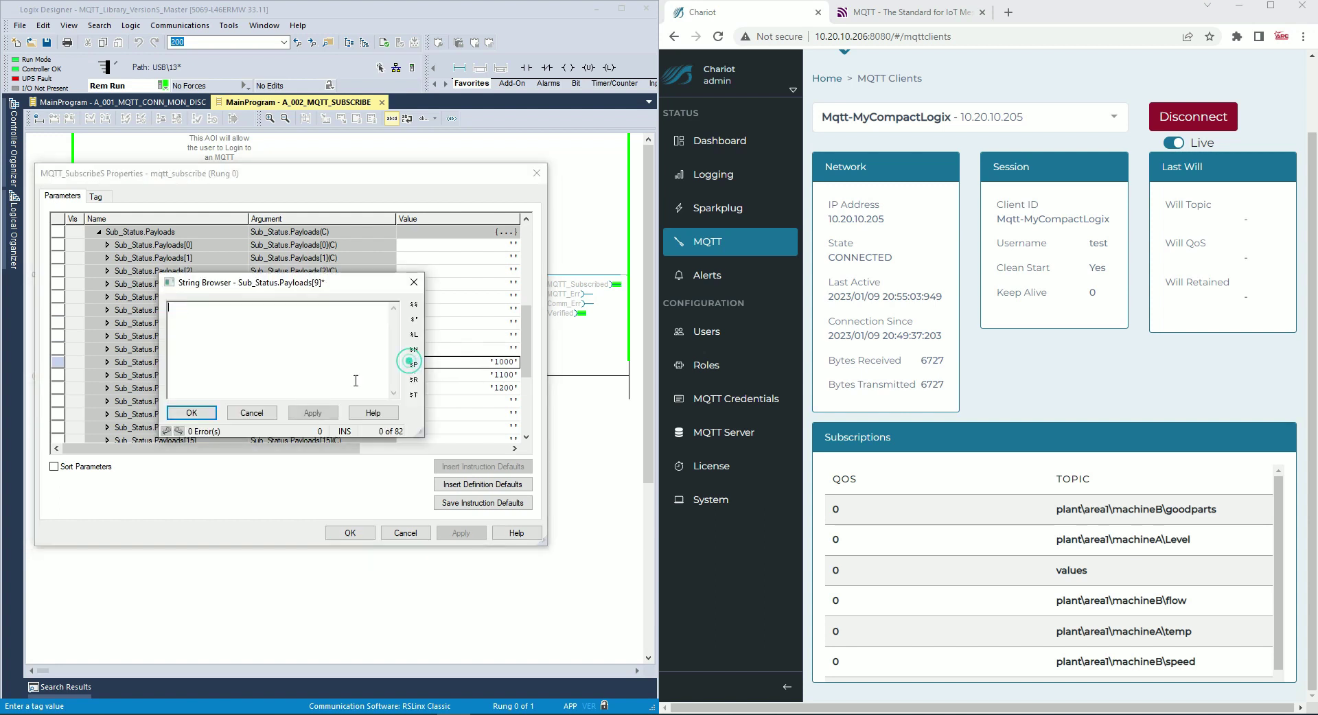
left_click(192, 413)
double_click(408, 376)
left_click(191, 413)
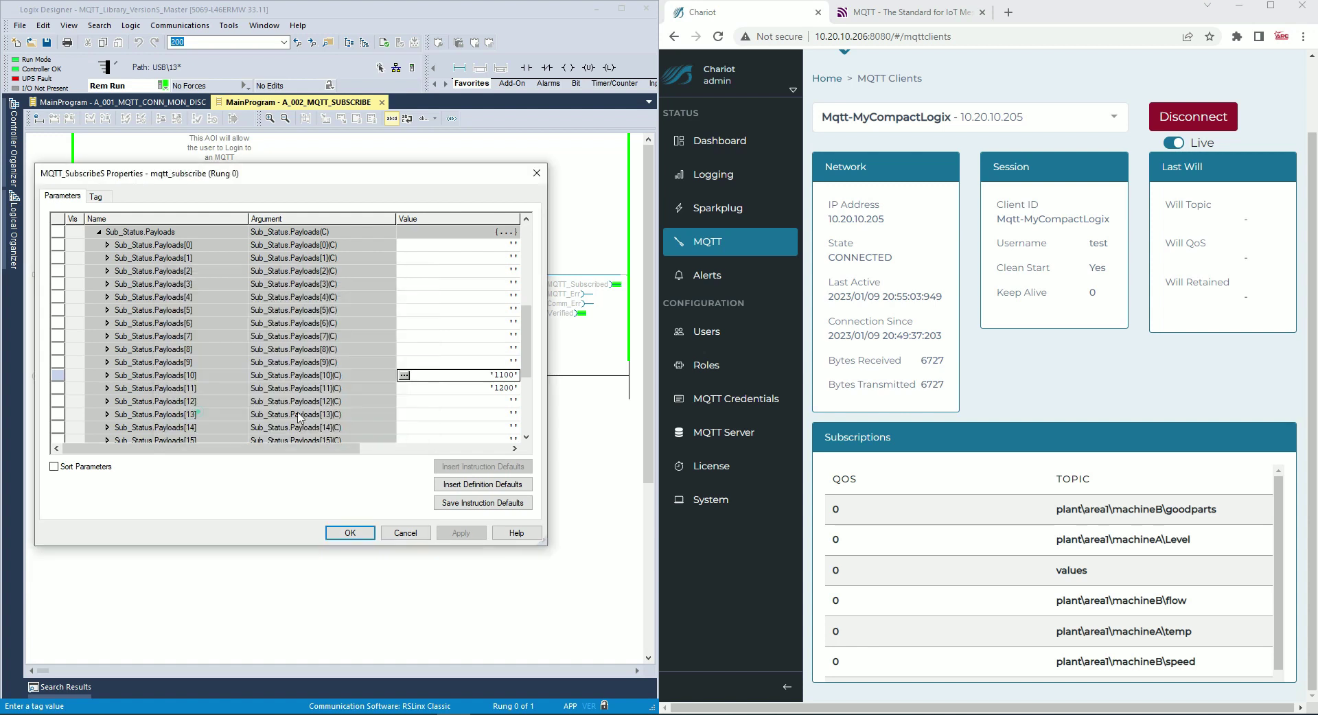
double_click(406, 388)
left_click(212, 412)
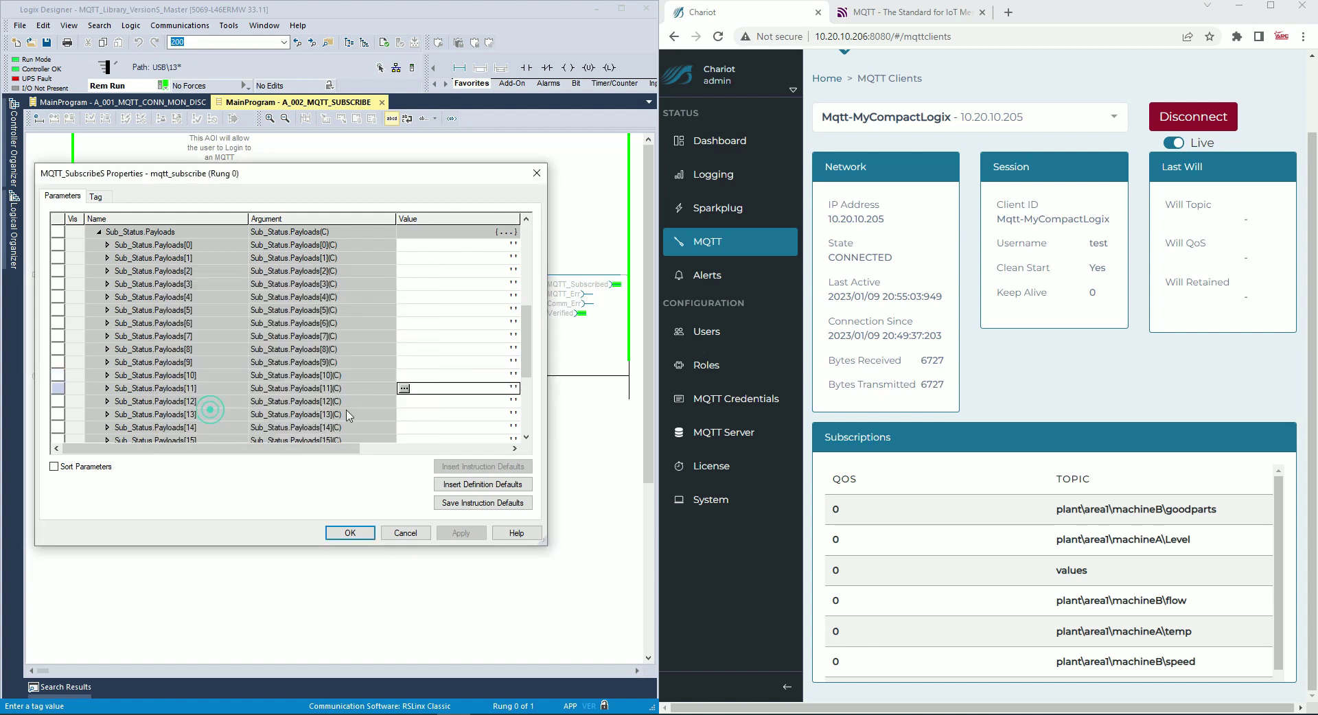
left_click_drag(412, 187, 452, 234)
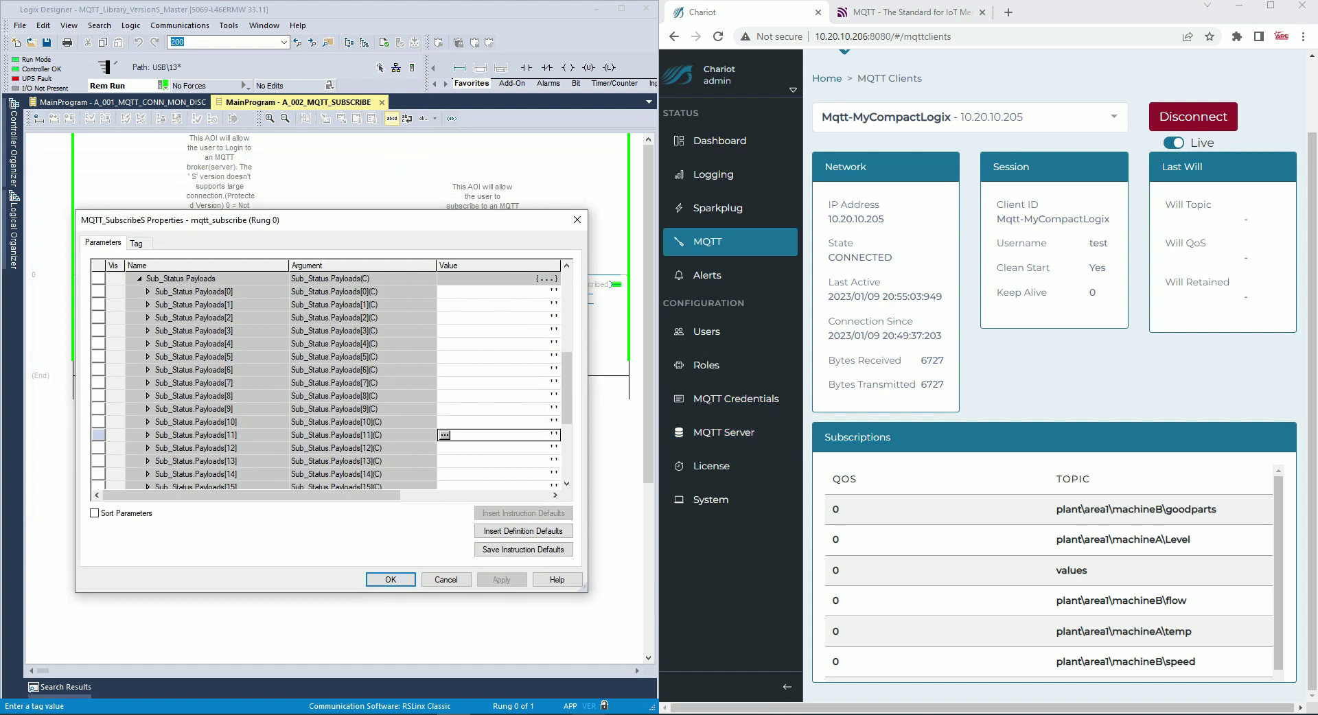
Step: In MQTT Explorer, check plc test's advanced subscriptions, then connect to broker 10.20.10.206
left_click(591, 714)
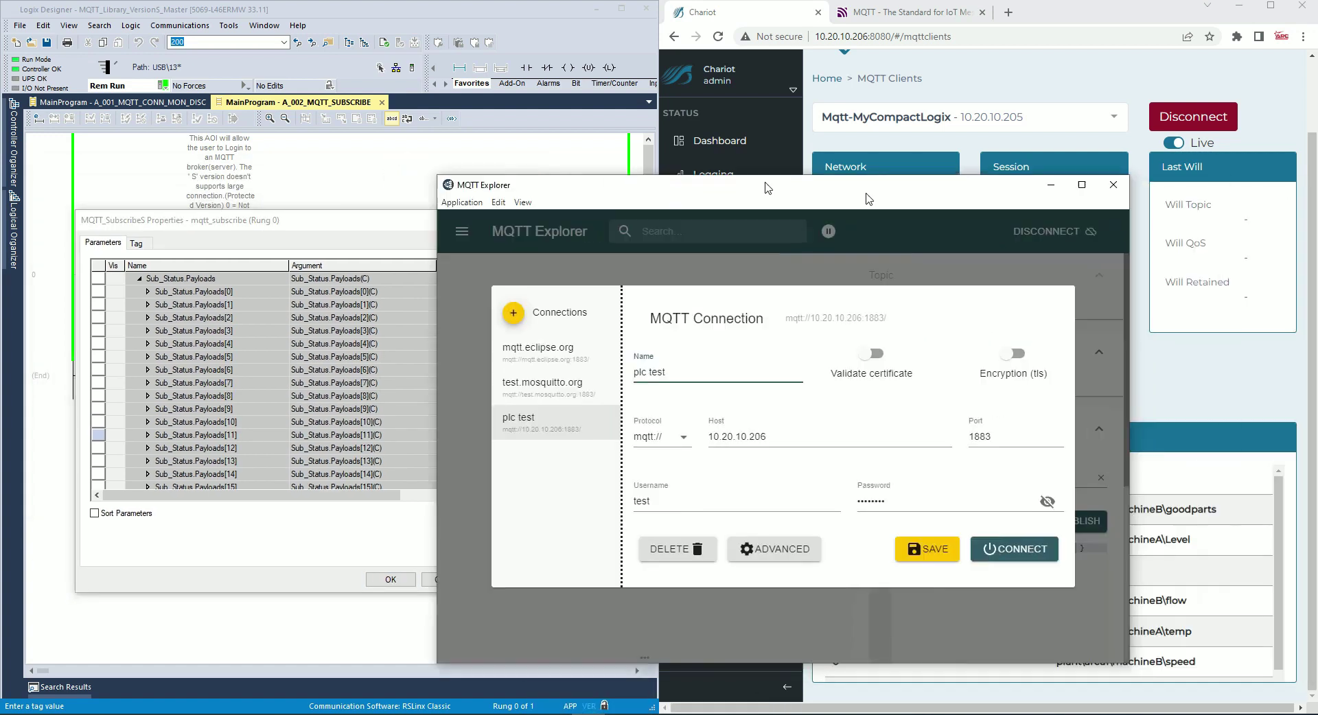
left_click_drag(867, 199, 689, 182)
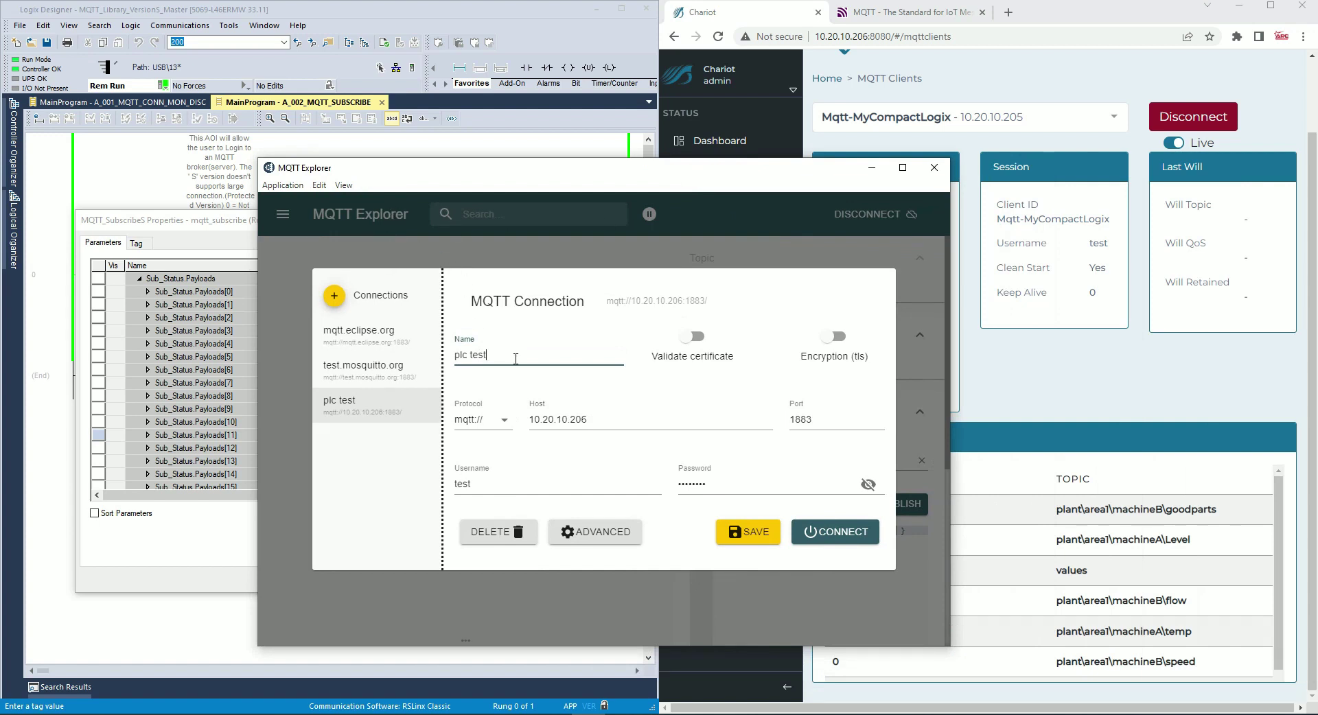
left_click(595, 537)
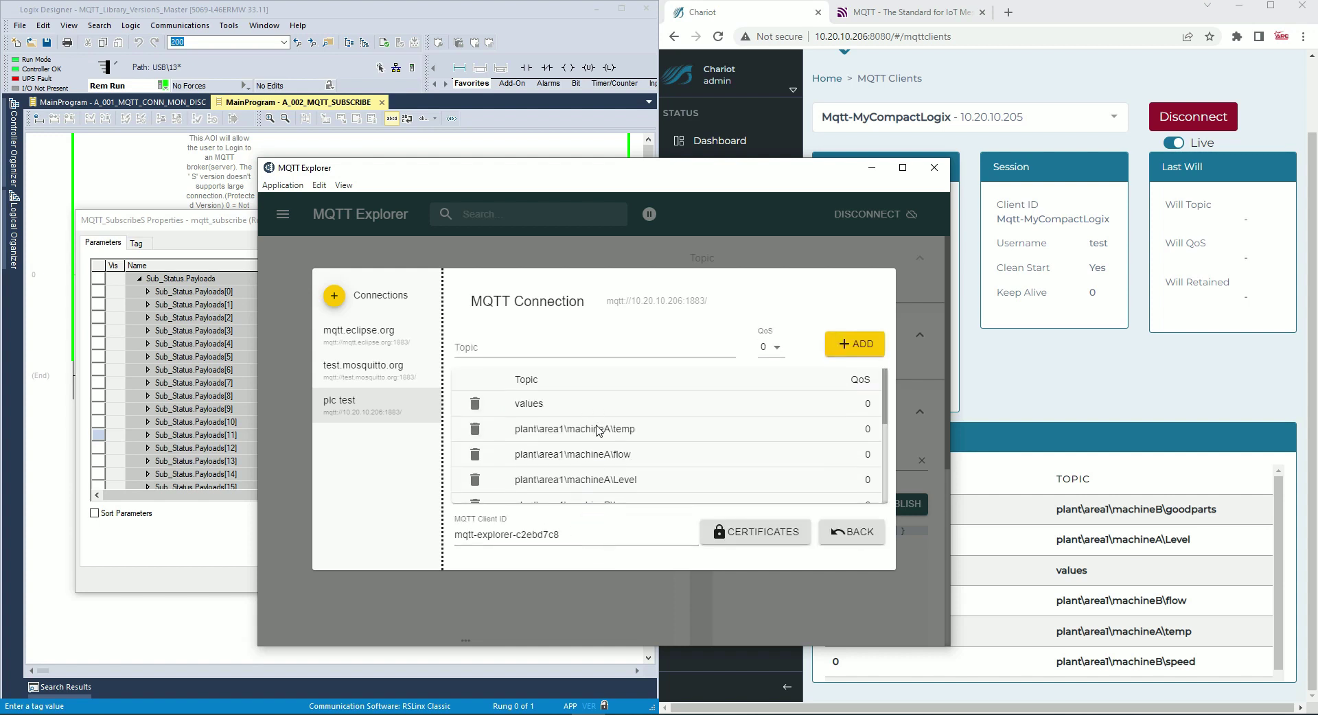
scroll(592, 443, "down", 5)
scroll(588, 420, "up", 5)
left_click(847, 539)
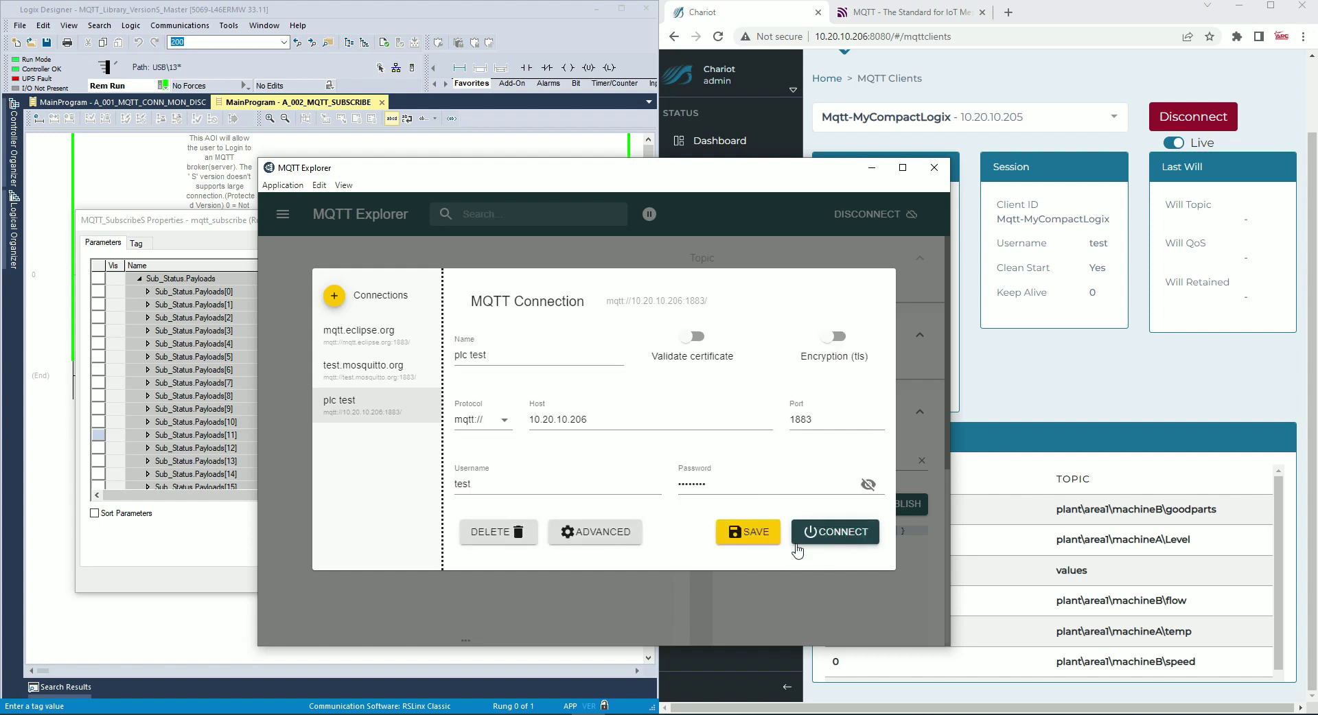
left_click(837, 533)
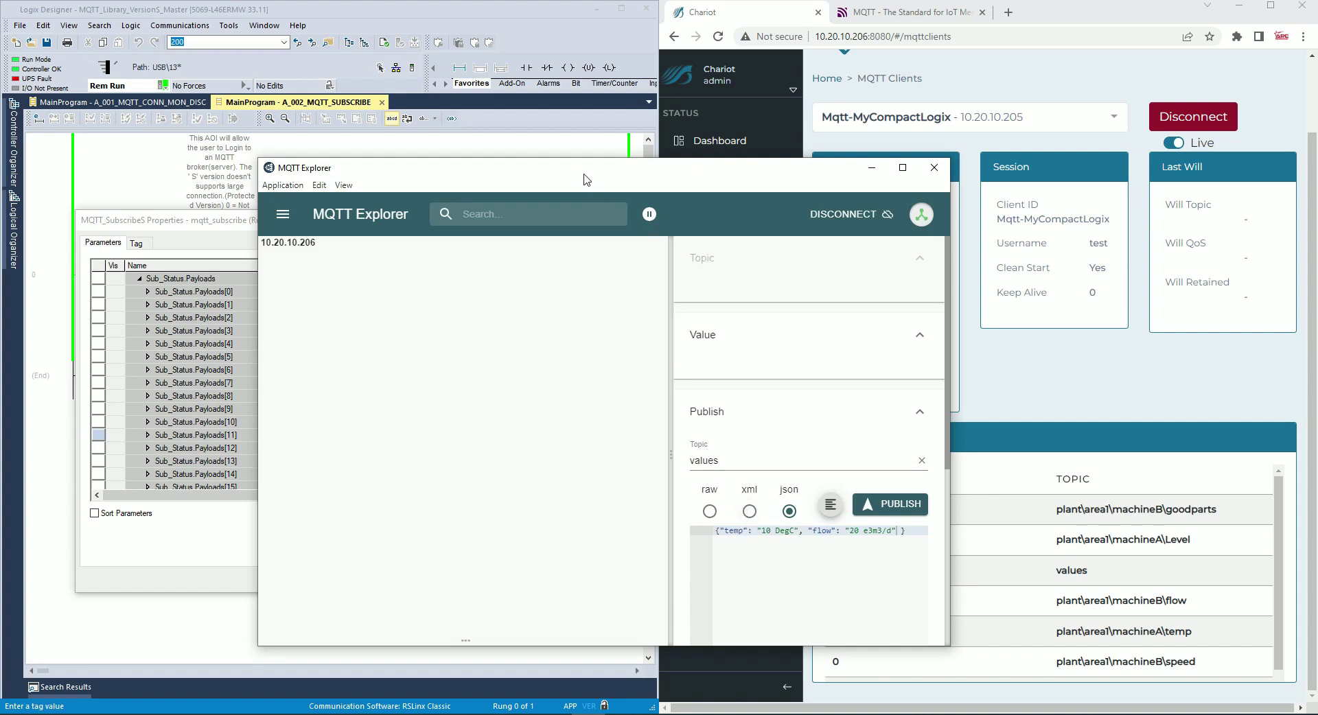
Step: Publish the temp/flow JSON payload to the values topic from MQTT Explorer
left_click_drag(589, 172, 926, 198)
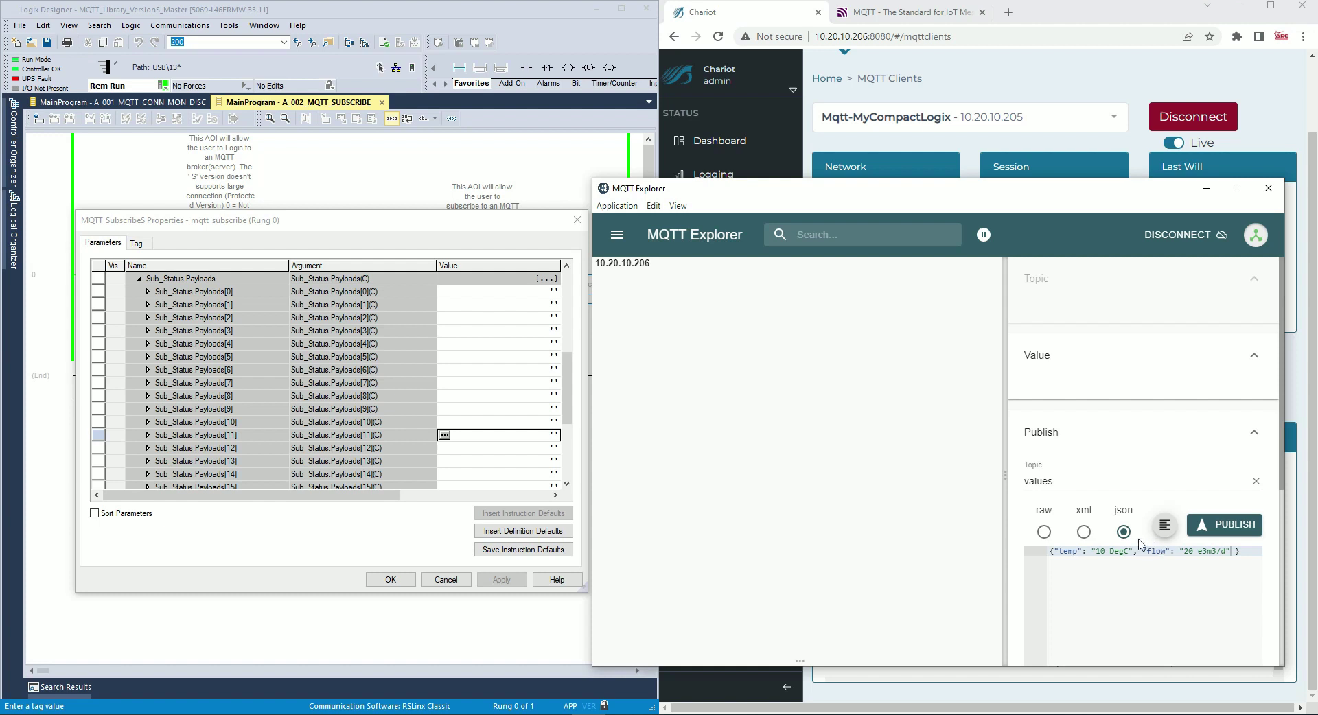
left_click(1223, 531)
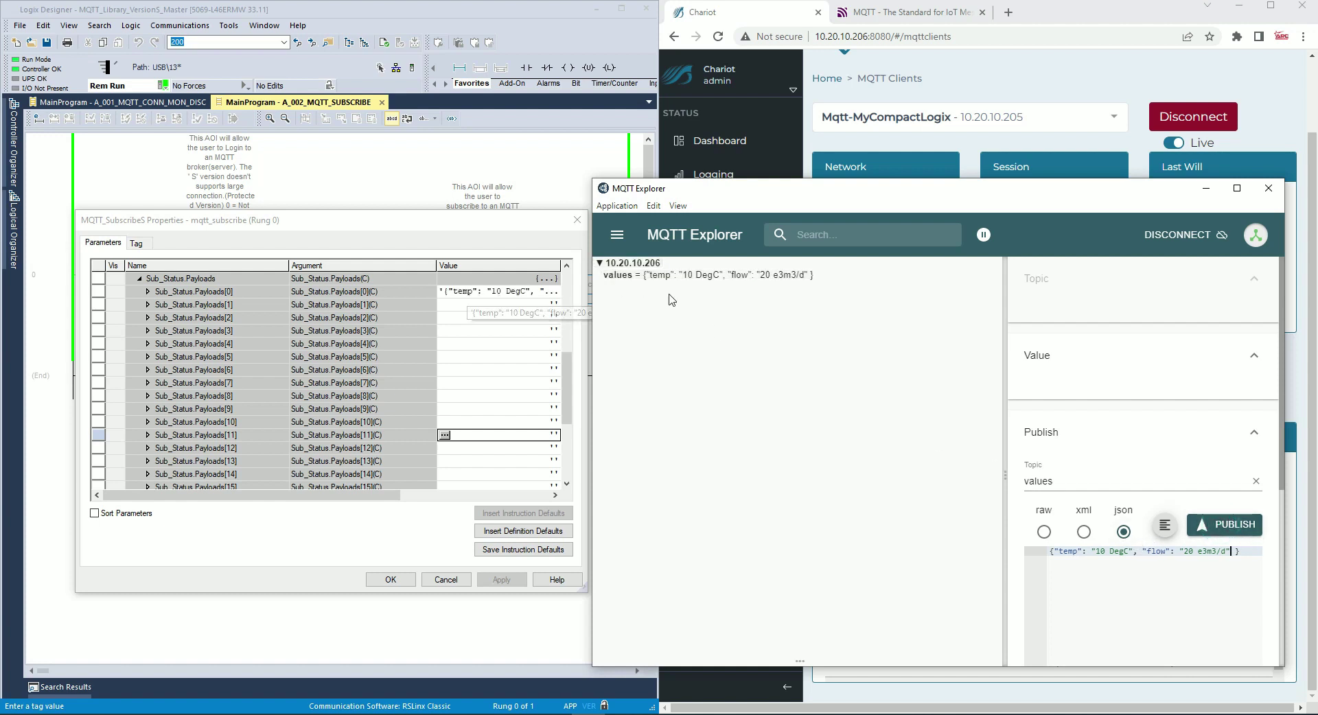
left_click_drag(839, 195, 868, 192)
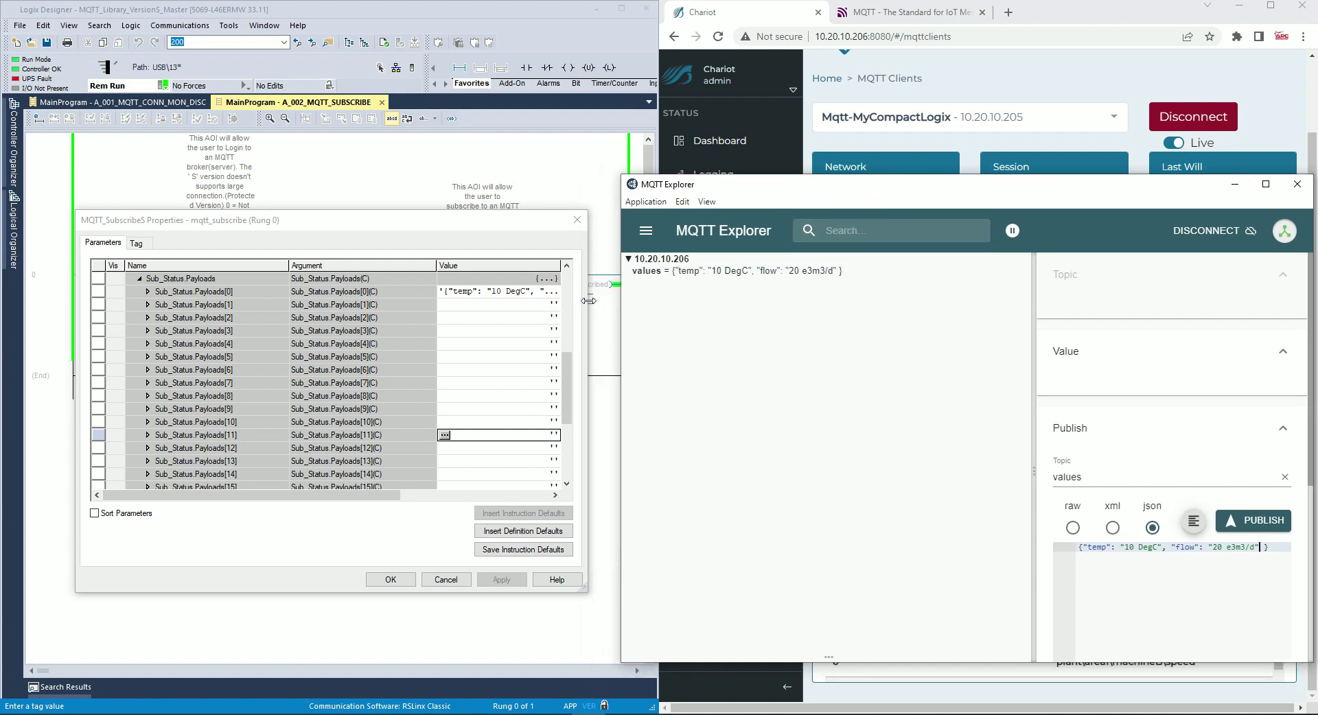
Step: Widen the subscribe properties and Value column to see the JSON in Payloads[0]
left_click_drag(589, 301, 633, 306)
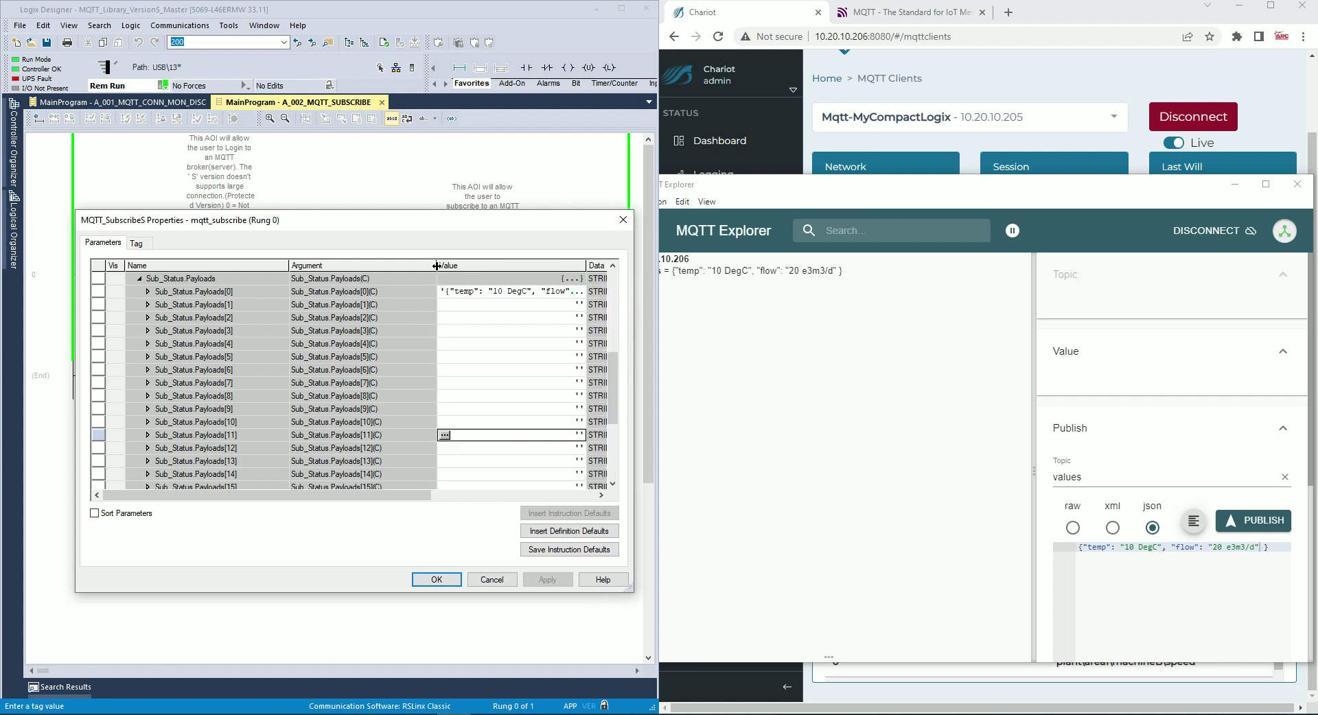
left_click_drag(437, 266, 386, 269)
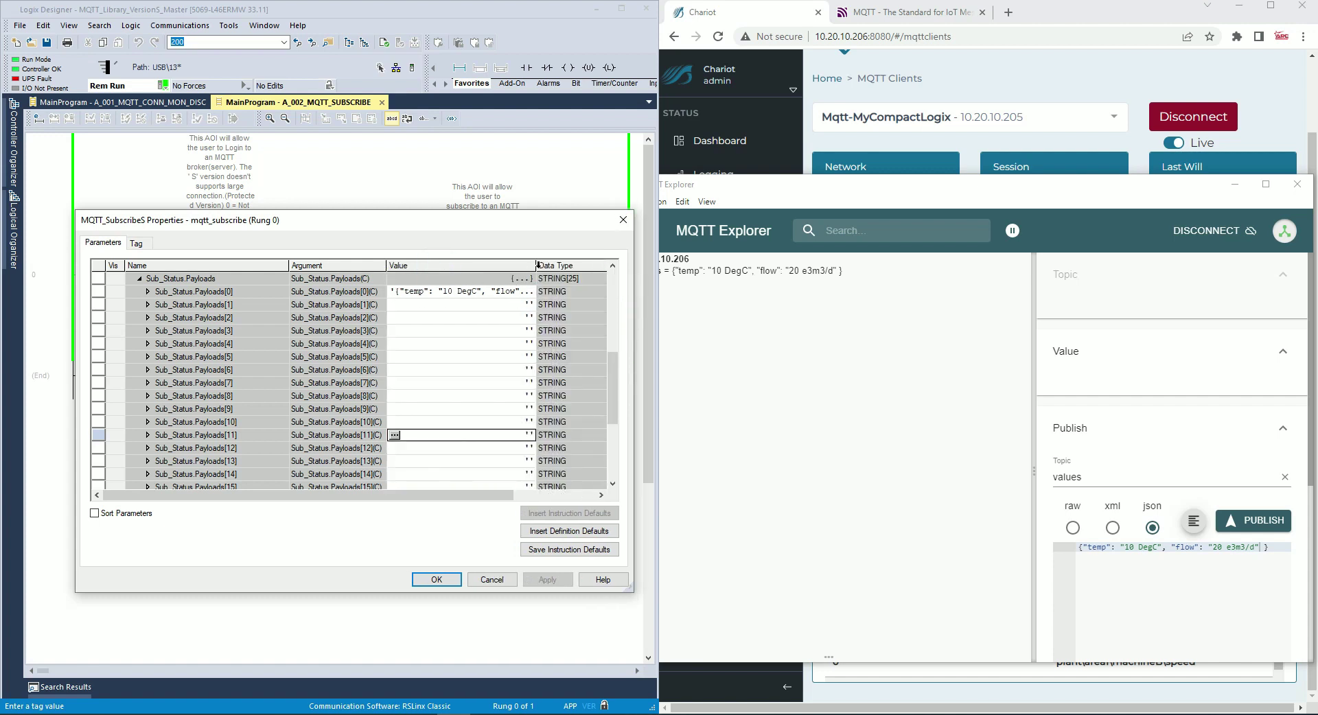
left_click_drag(538, 266, 563, 266)
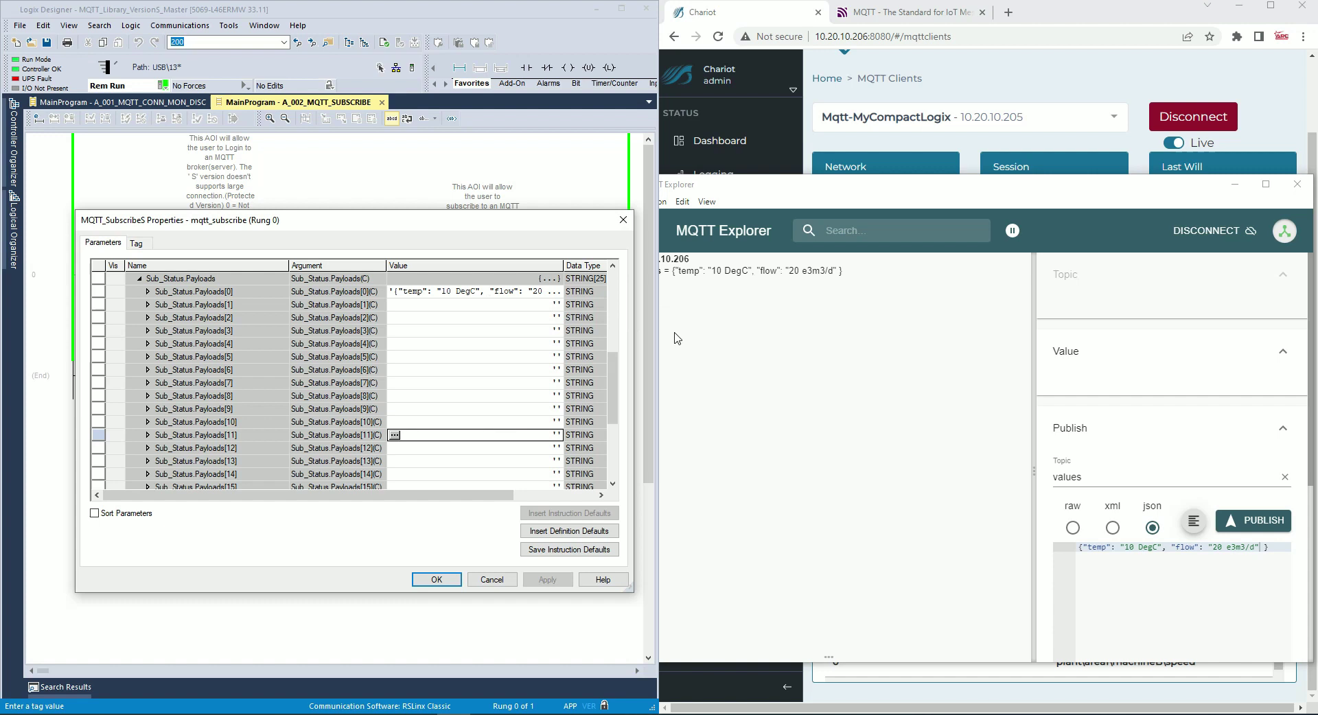
scroll(614, 386, "up", 3)
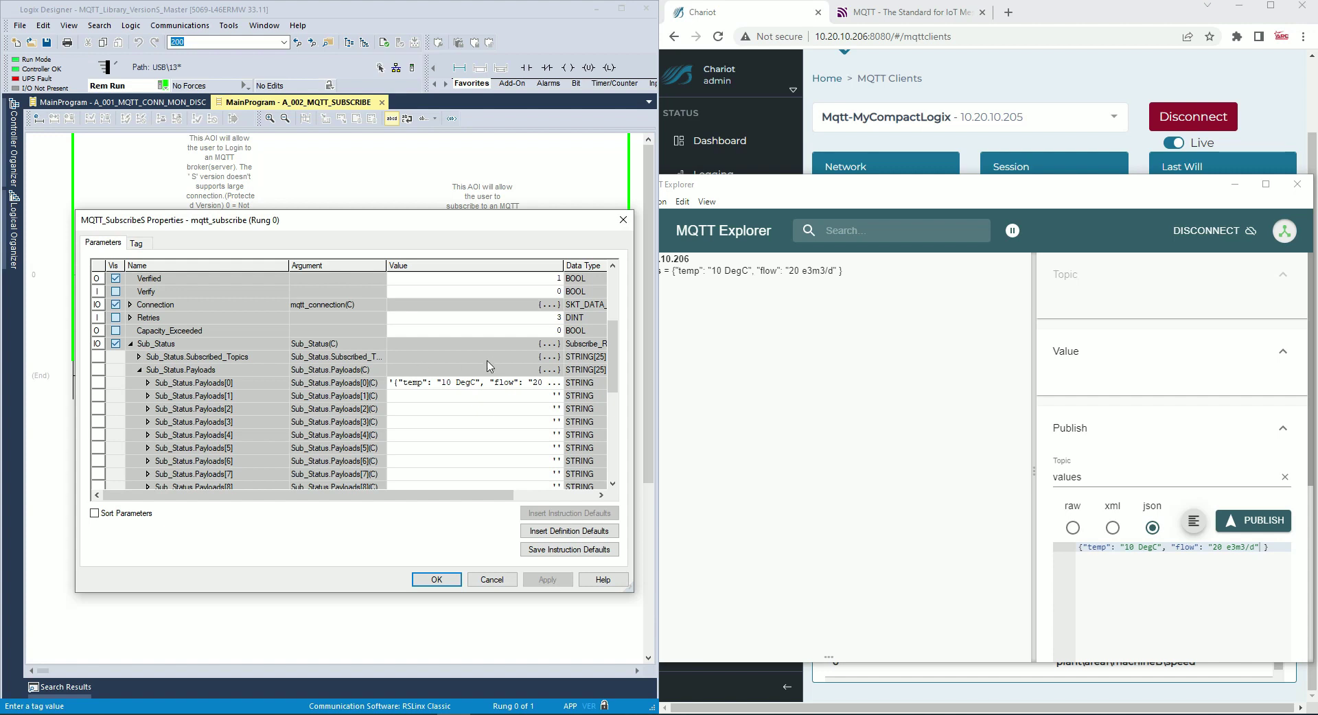
Step: Set the publish topic to plant\area1\machineA\temp, switch to raw format, and clear the old JSON payload
left_click(138, 357)
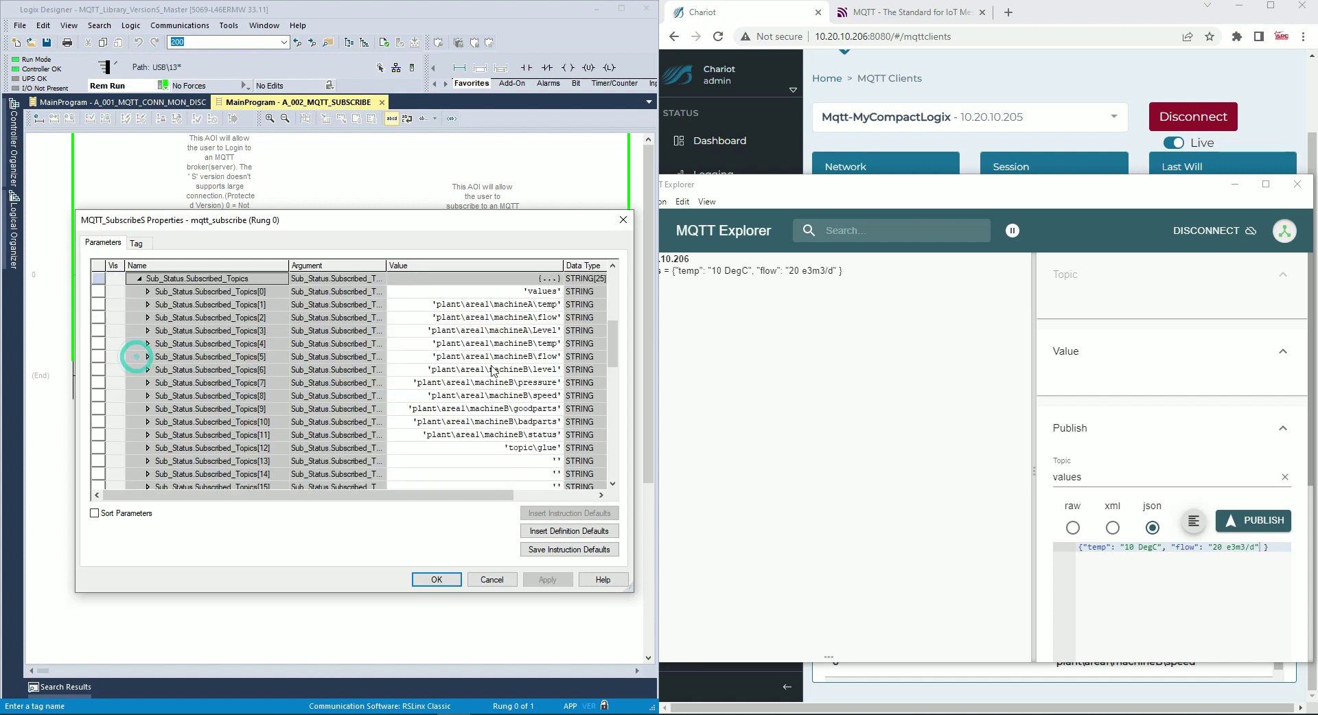
left_click(394, 308)
left_click(395, 304)
key("ctrl+c")
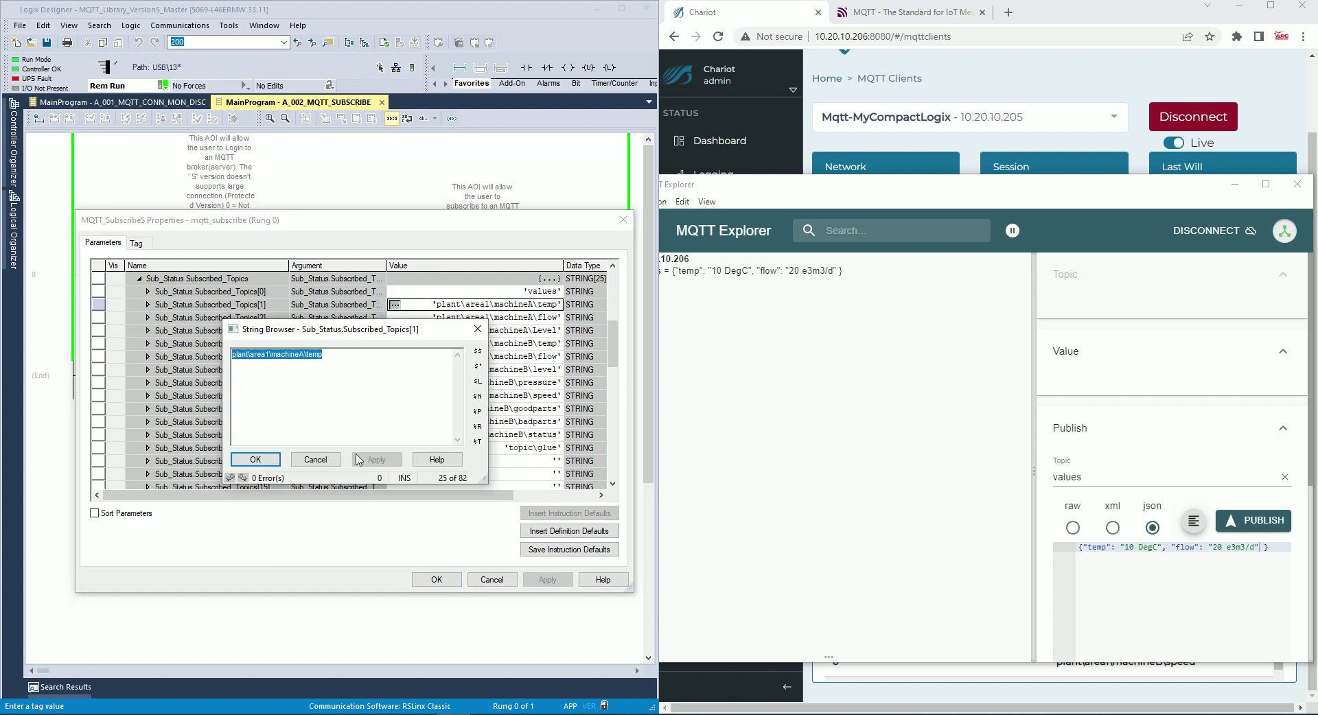
left_click(315, 459)
left_click_drag(1092, 476, 1040, 476)
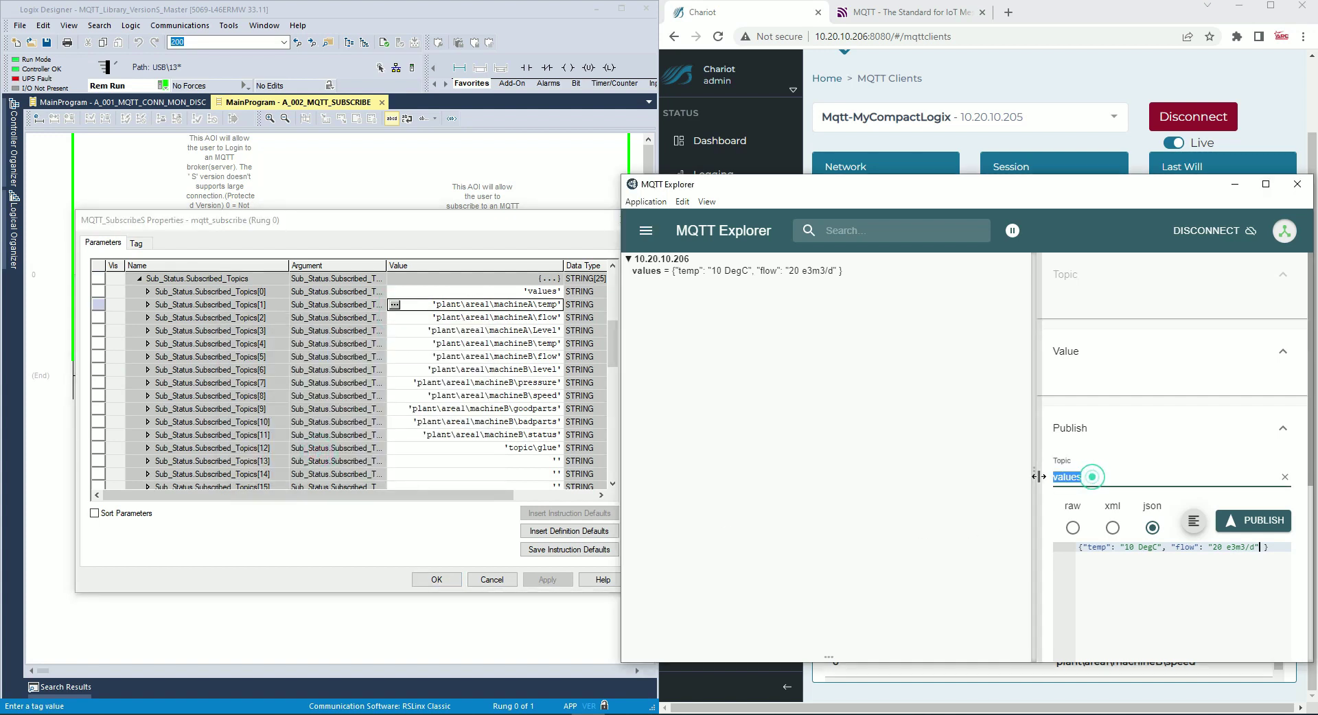
key("ctrl+v")
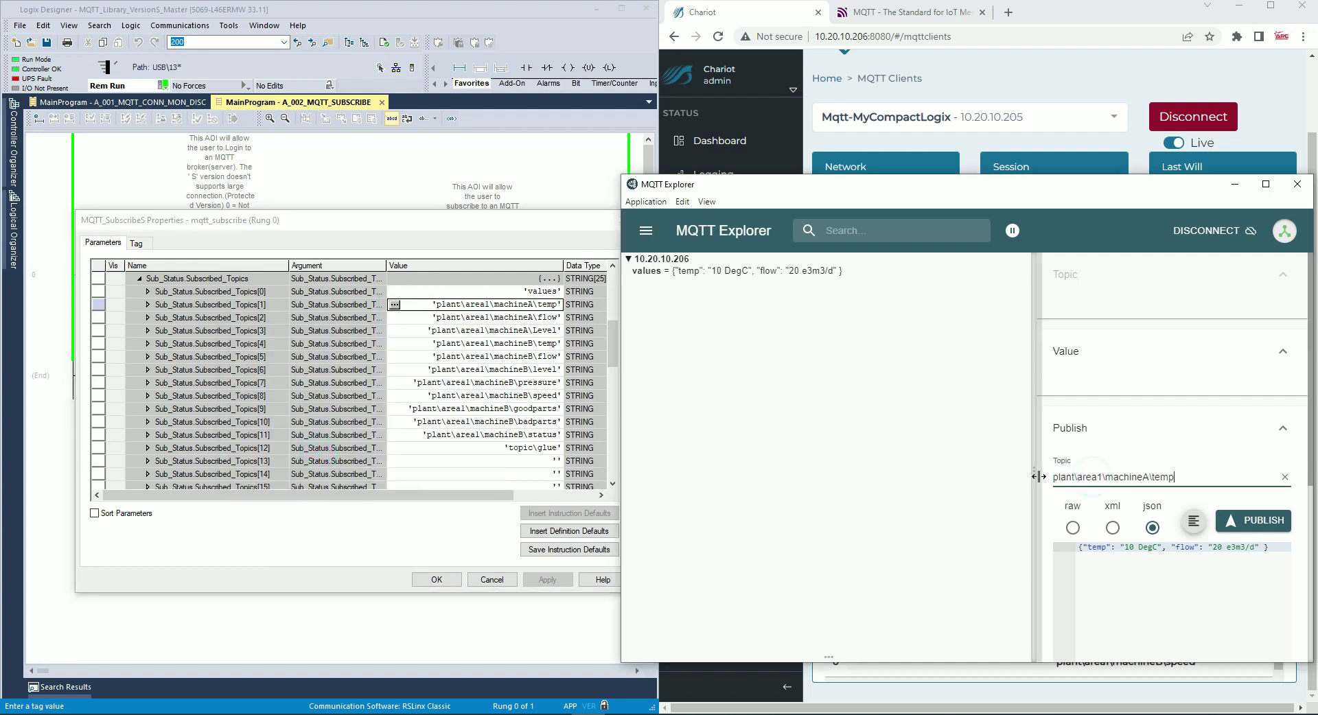
left_click(1073, 528)
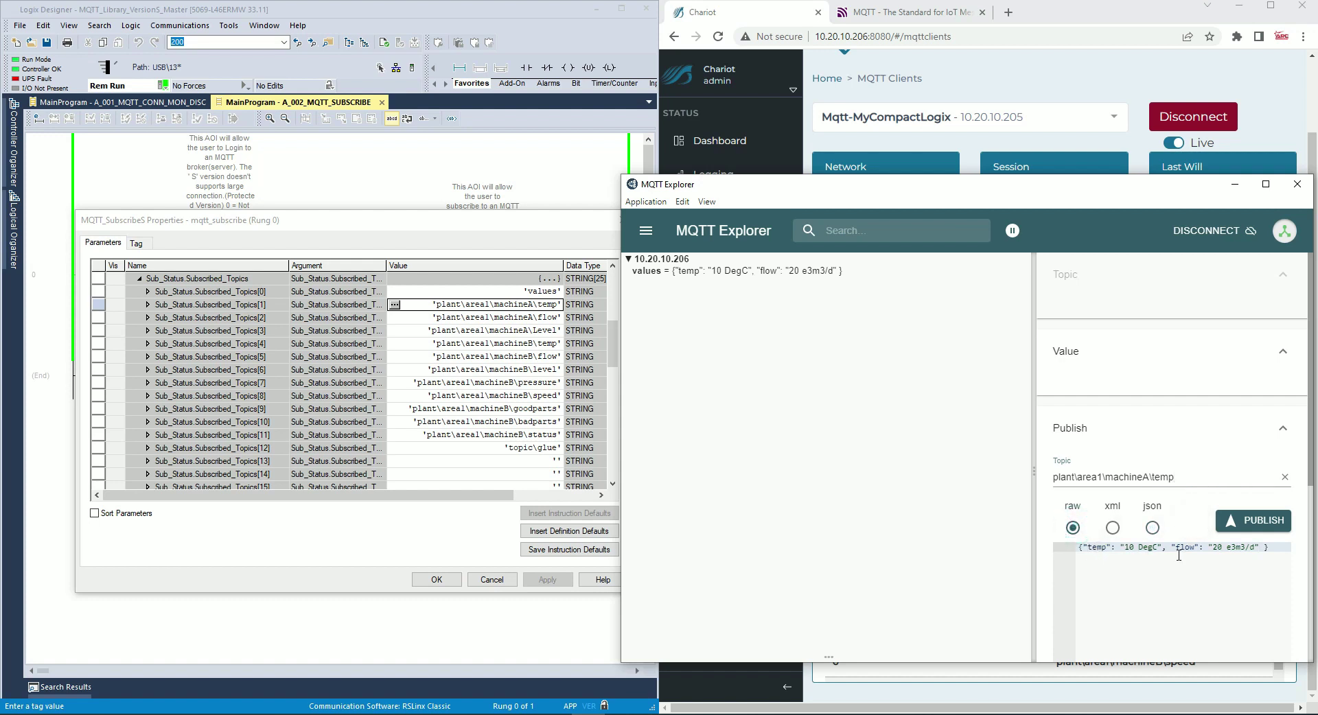
left_click(1275, 548)
left_click_drag(1265, 547, 1079, 549)
key("BackSpace")
Step: Show the Sub_Status payloads list and publish 25 degC to plant\area1\machineA\temp
left_click(138, 278)
left_click(138, 278)
left_click(139, 292)
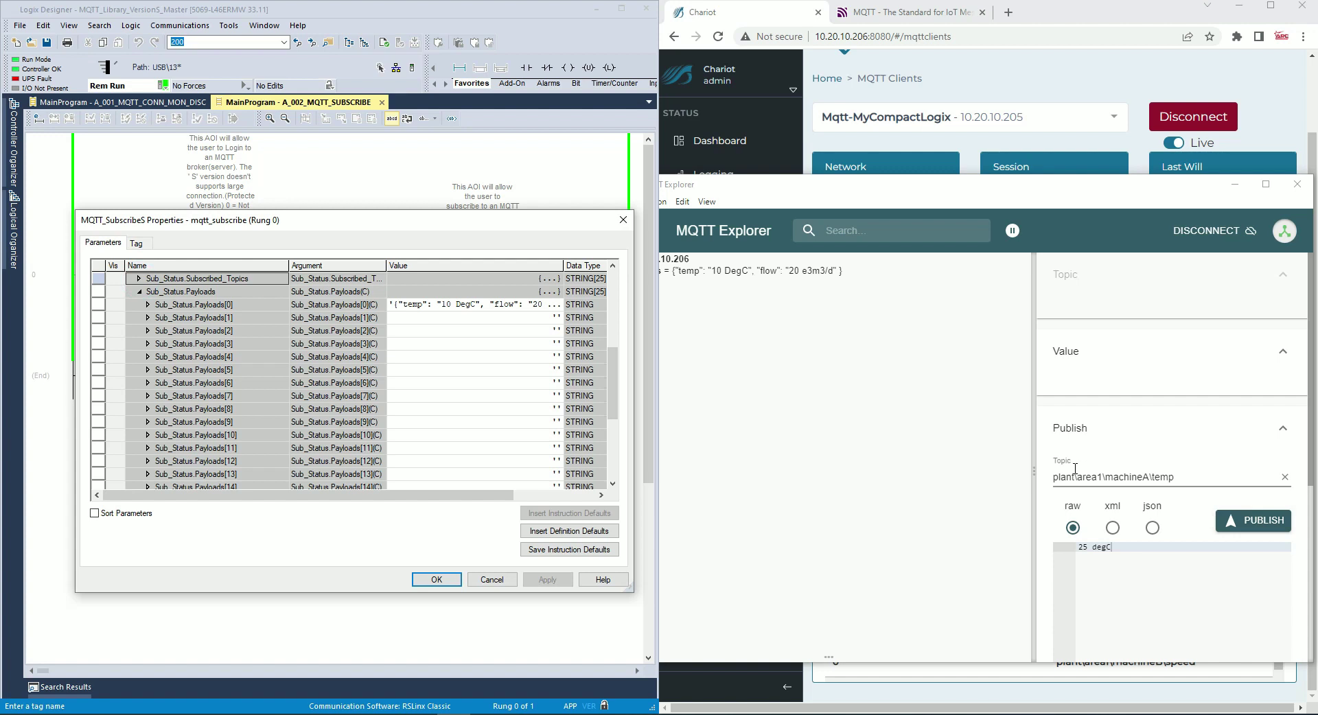
left_click(1256, 522)
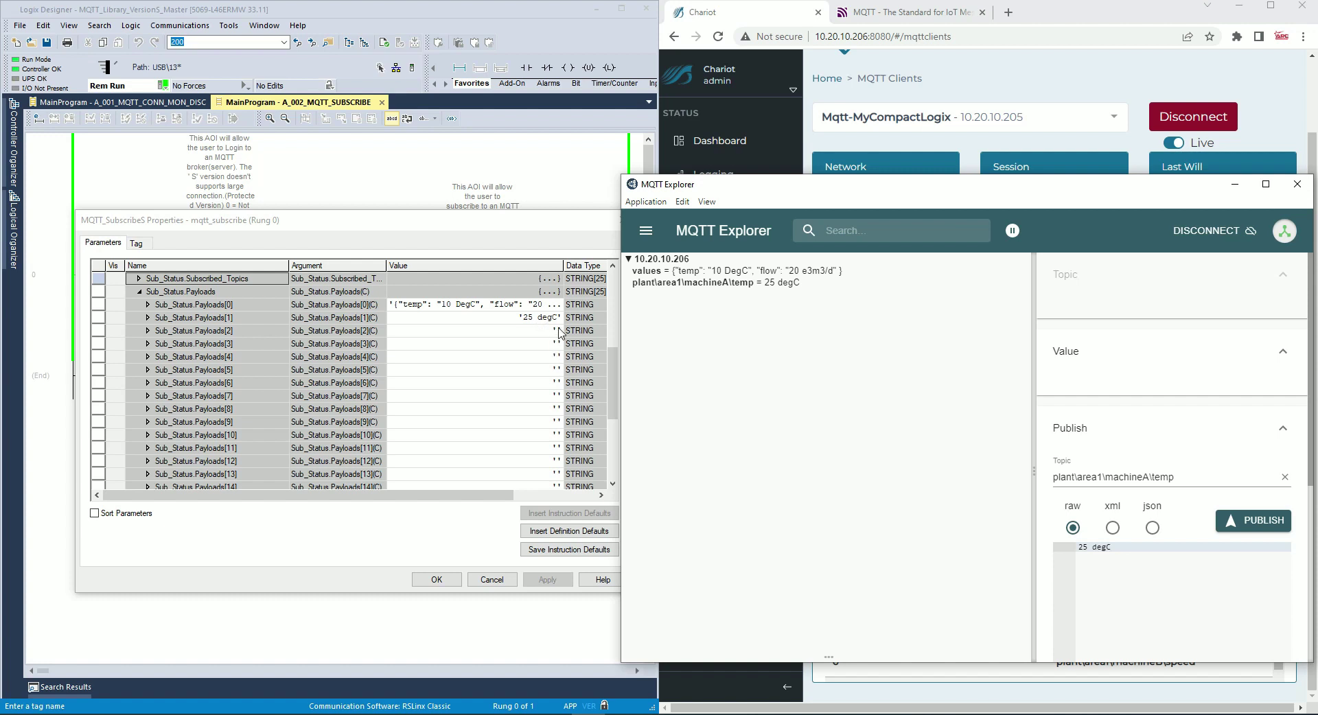
Step: Set the publish topic to plant\area1\machineB\level from Topics[6] and begin replacing the payload
left_click(139, 282)
left_click(139, 282)
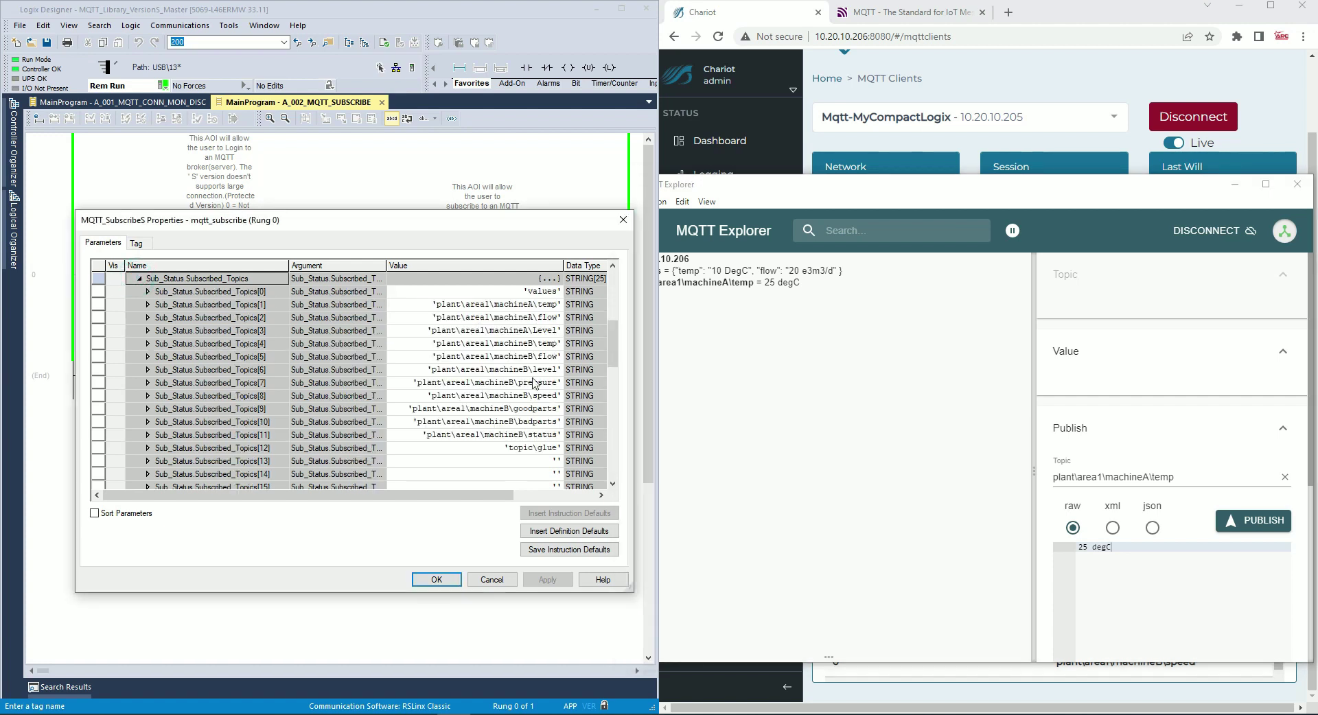
double_click(395, 370)
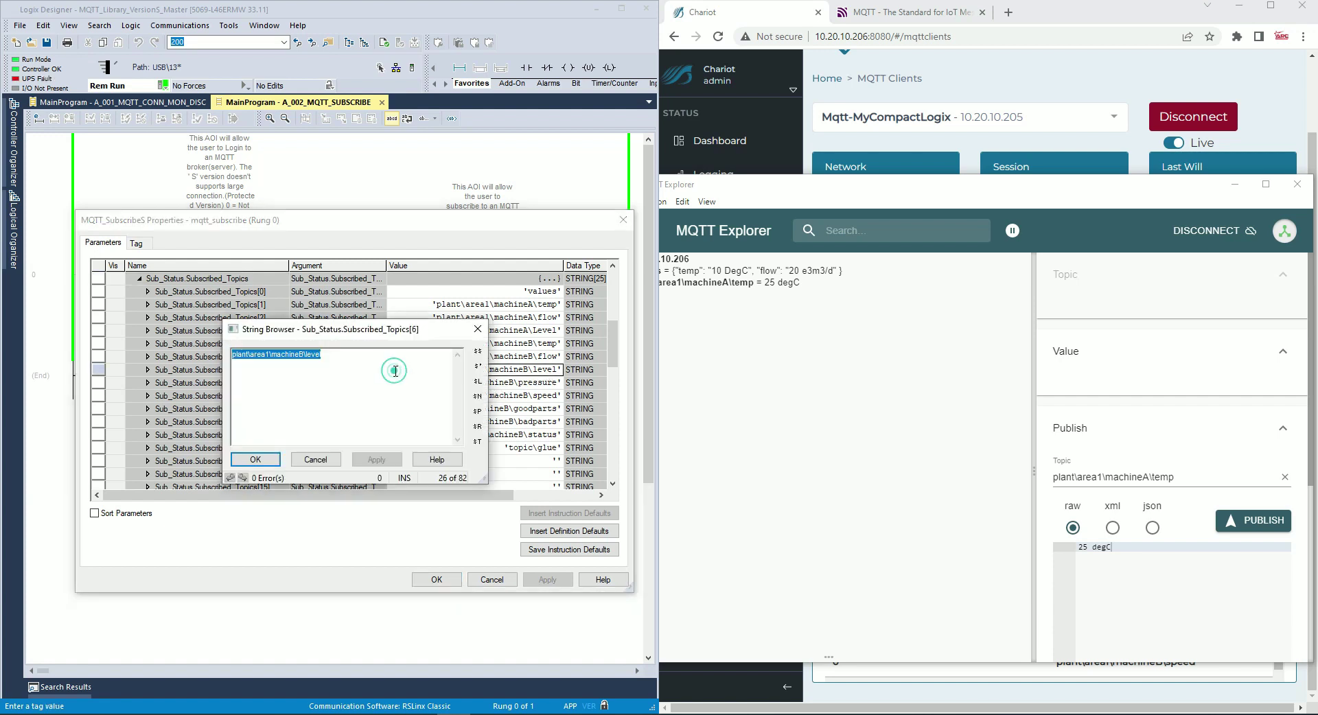
left_click(334, 457)
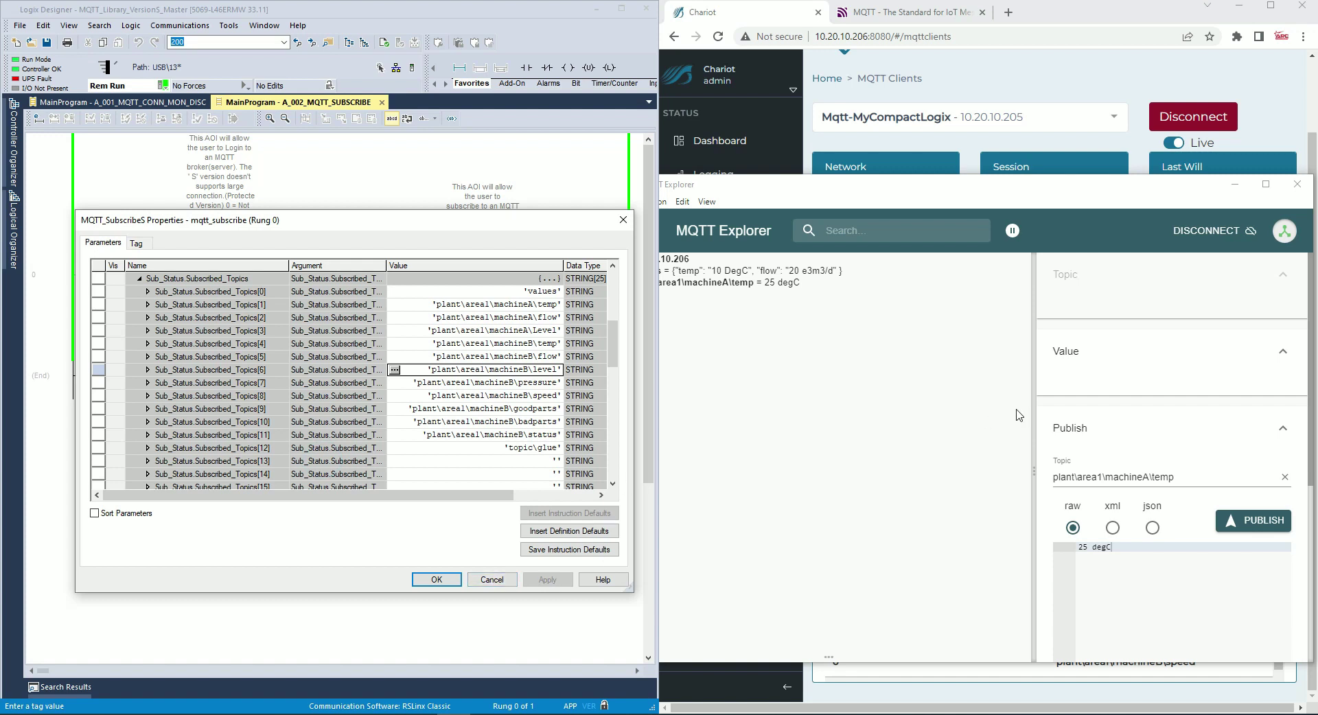
triple_click(1180, 475)
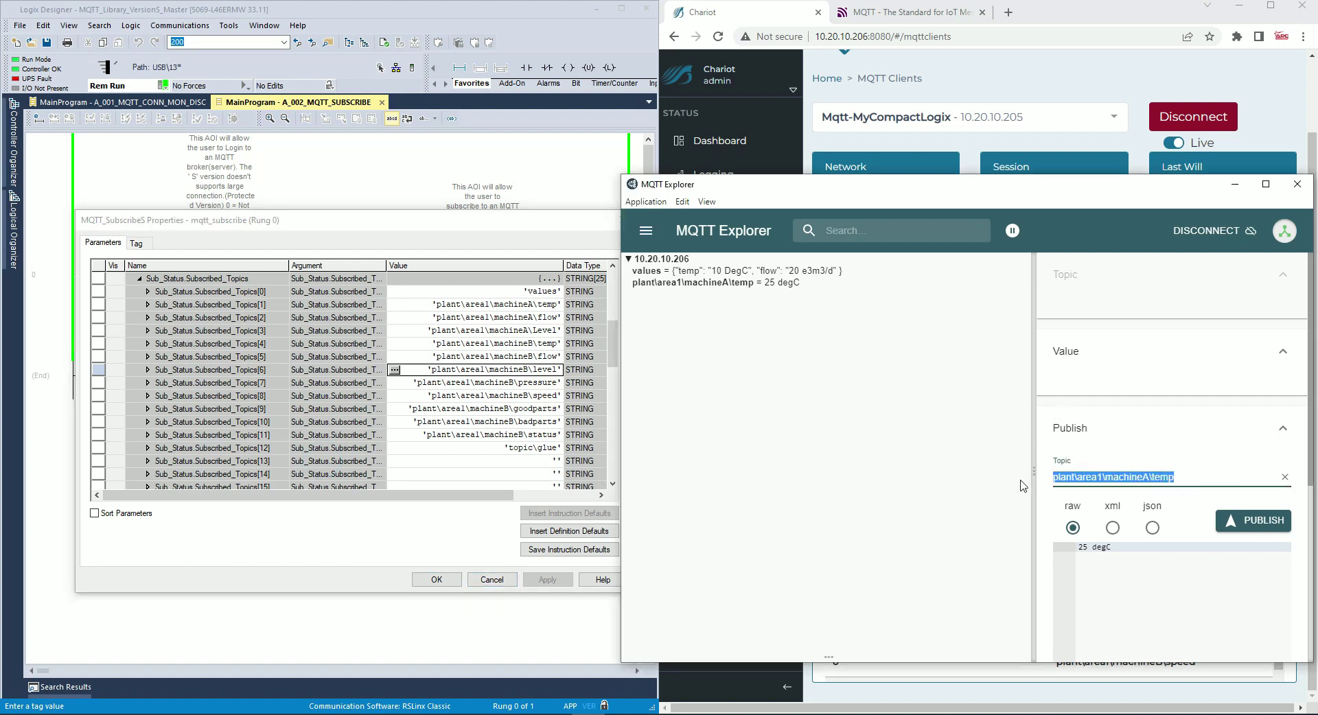
type("plant\\area1\\machineB\\level")
triple_click(1127, 548)
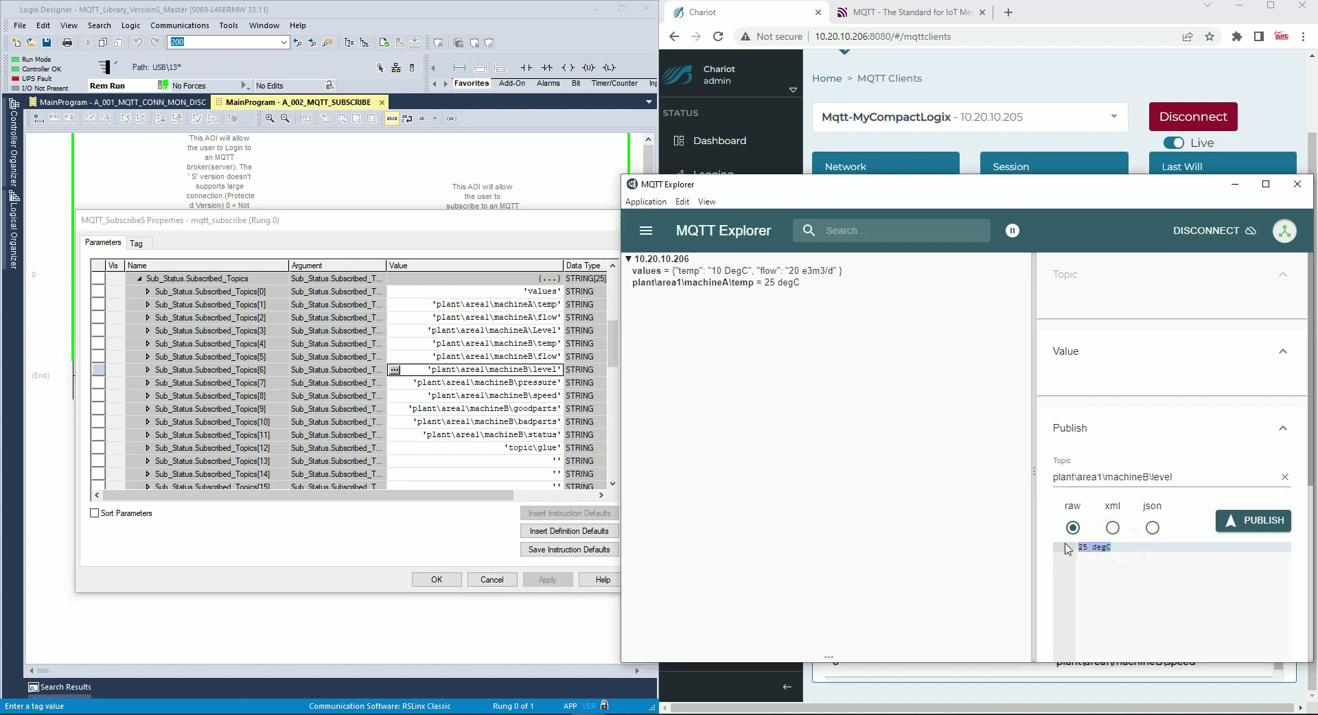
type("50")
Step: Publish 50 % to machineB level and check Payloads[1] reads '25 degC' and Payloads[6] '50 %'
left_click(1254, 521)
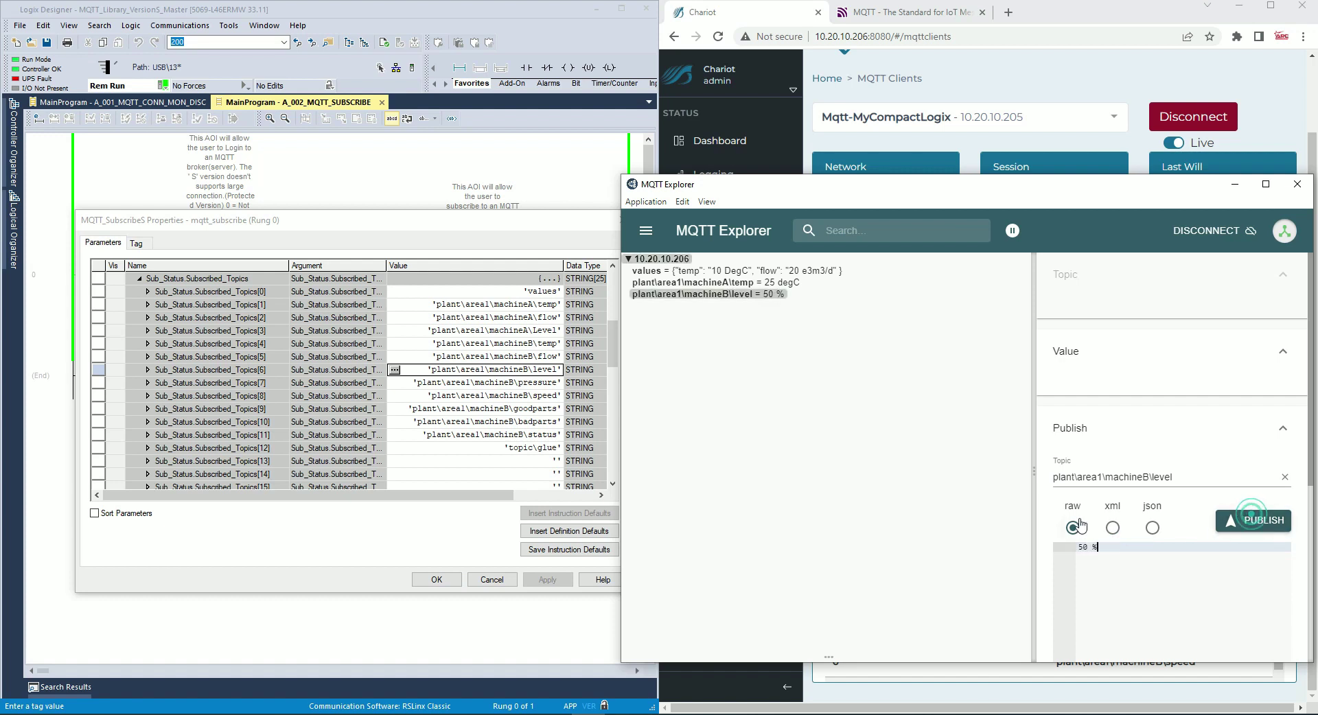
left_click(139, 281)
left_click(139, 279)
left_click(139, 292)
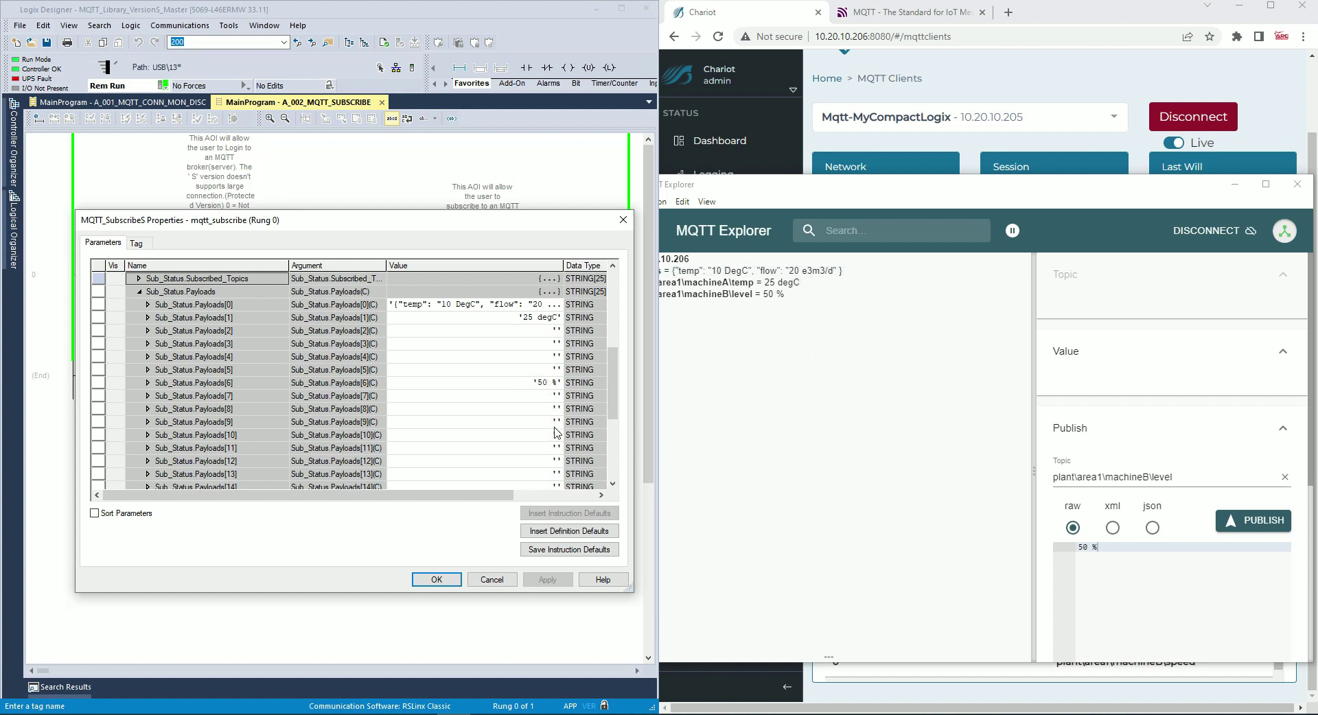
left_click_drag(395, 224, 387, 260)
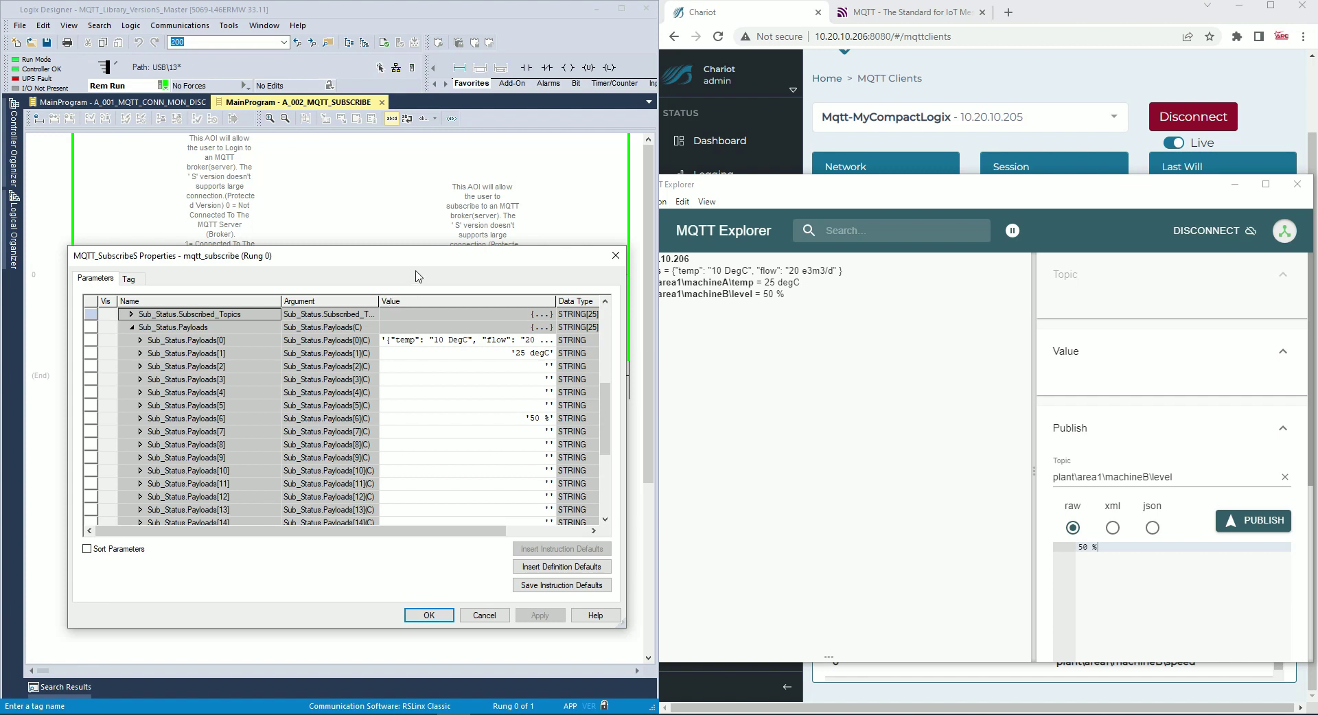
left_click_drag(364, 260, 379, 363)
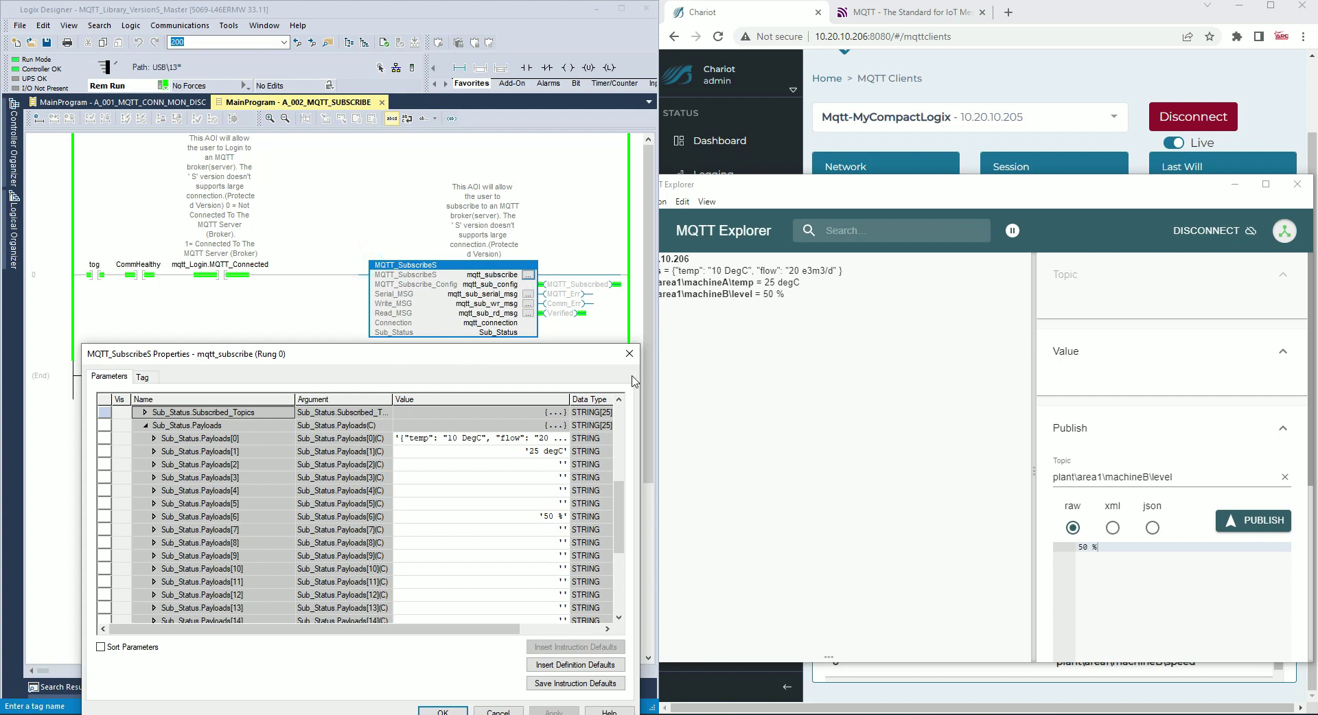
Step: Enter 'plant\area2\machineA\flow' as Topics[12] under MQTT_Subscribe_Config and apply it
left_click_drag(390, 359, 331, 309)
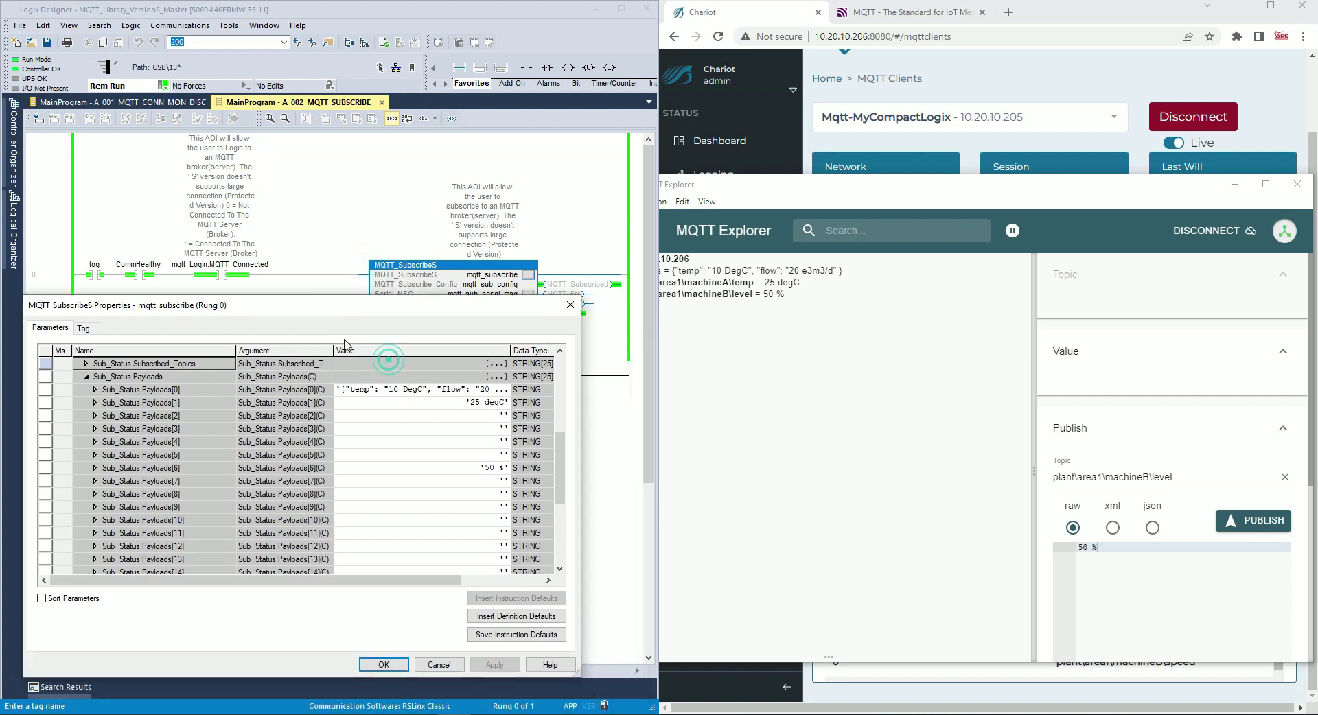
scroll(391, 476, "up", 2)
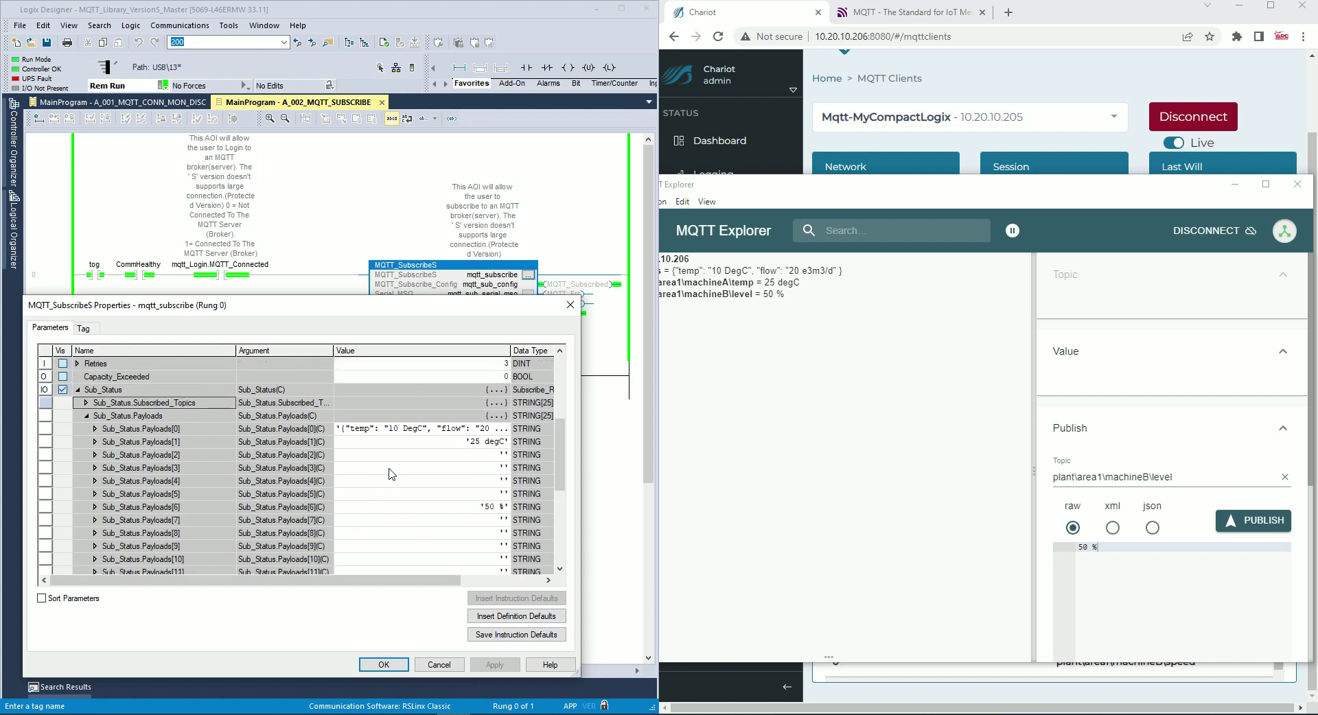
scroll(391, 475, "up", 4)
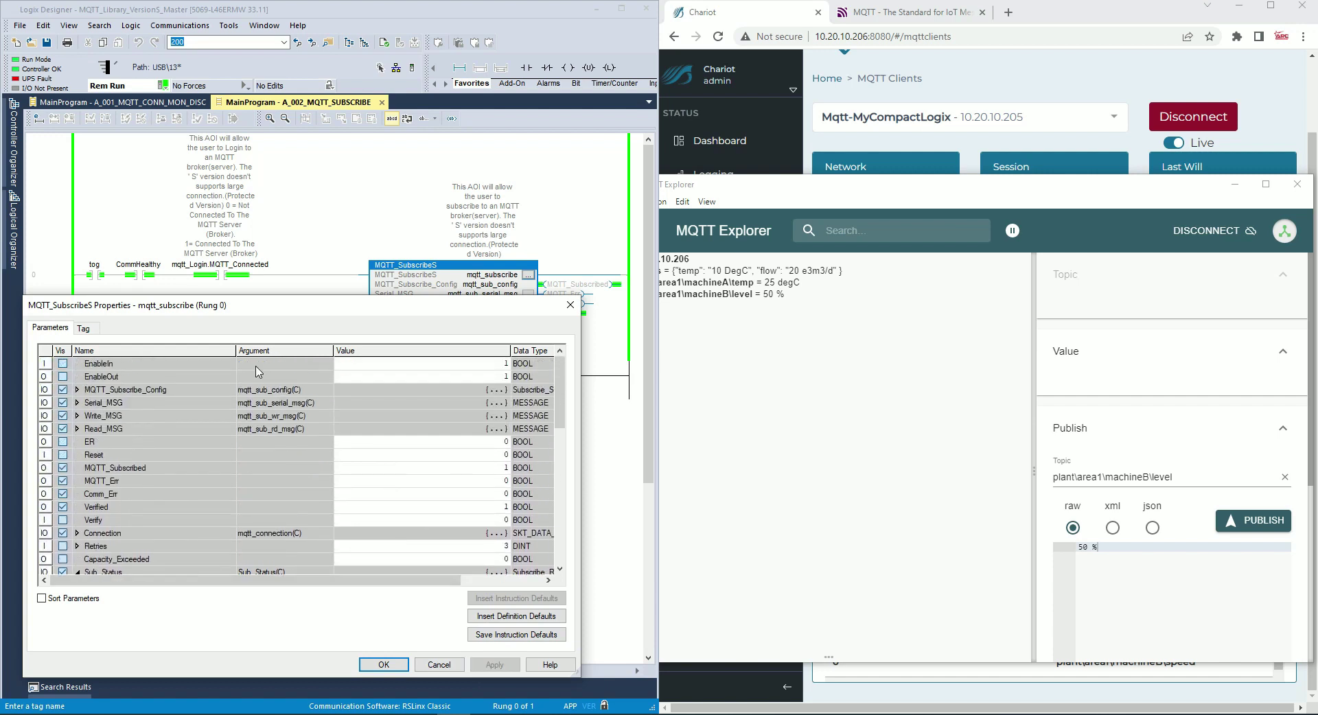
left_click(77, 390)
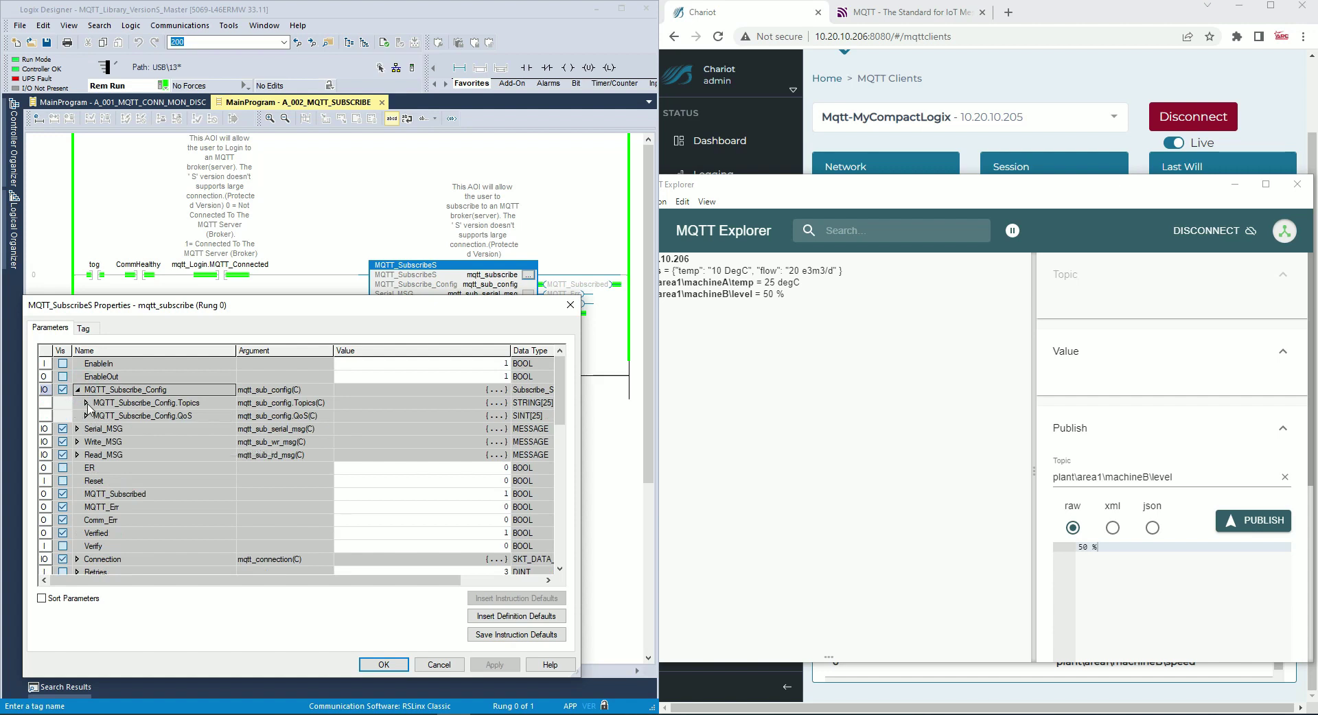
left_click(86, 405)
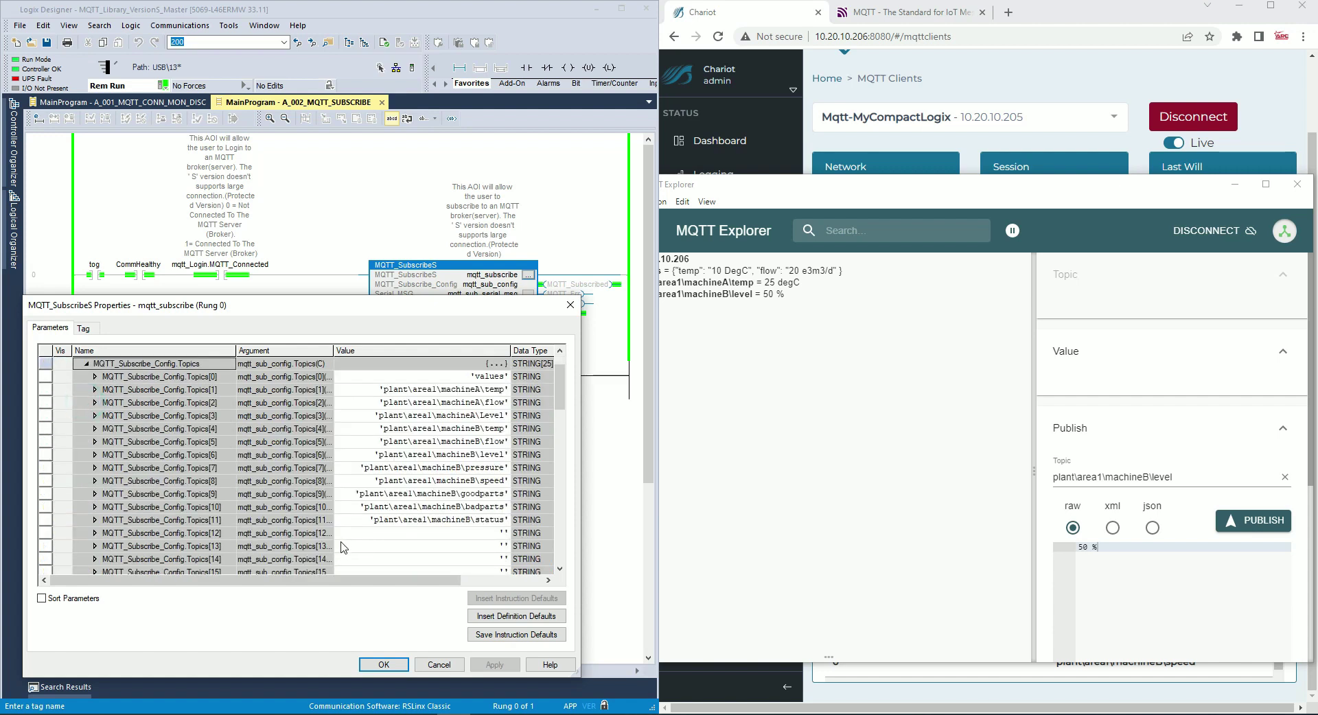
double_click(343, 534)
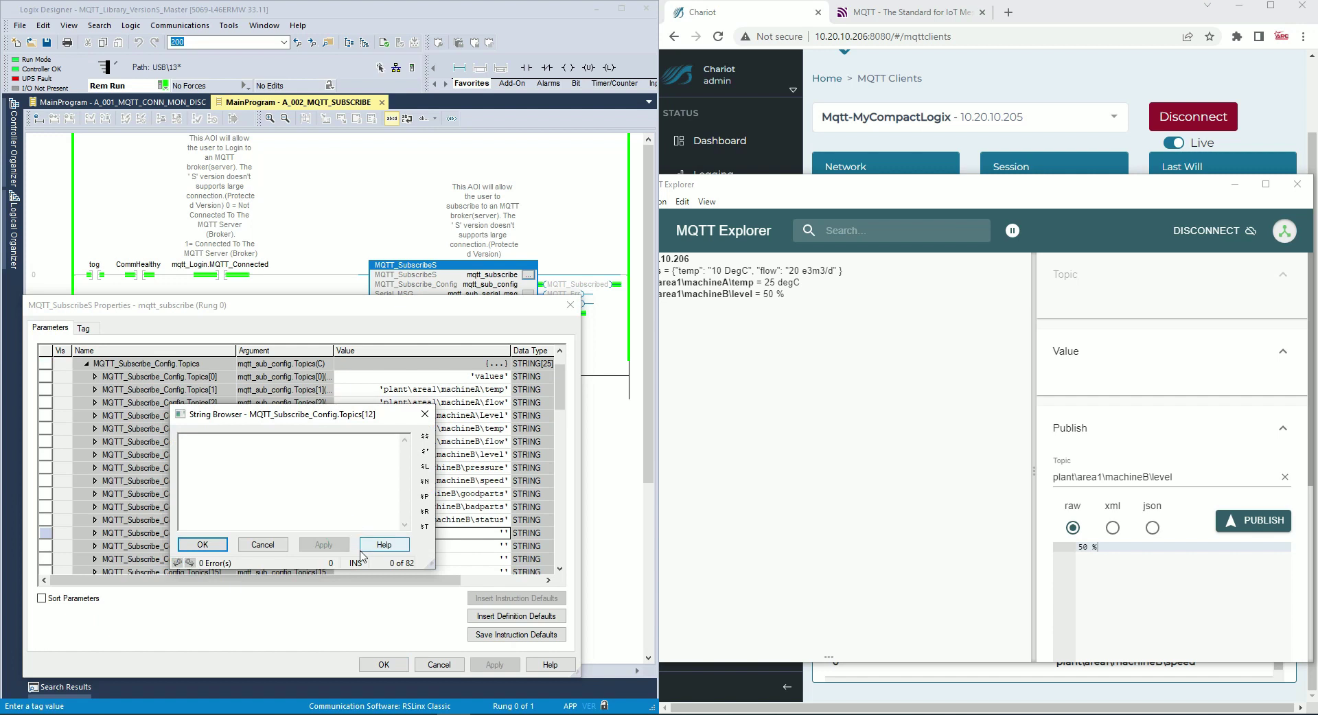
type("plant/area1/")
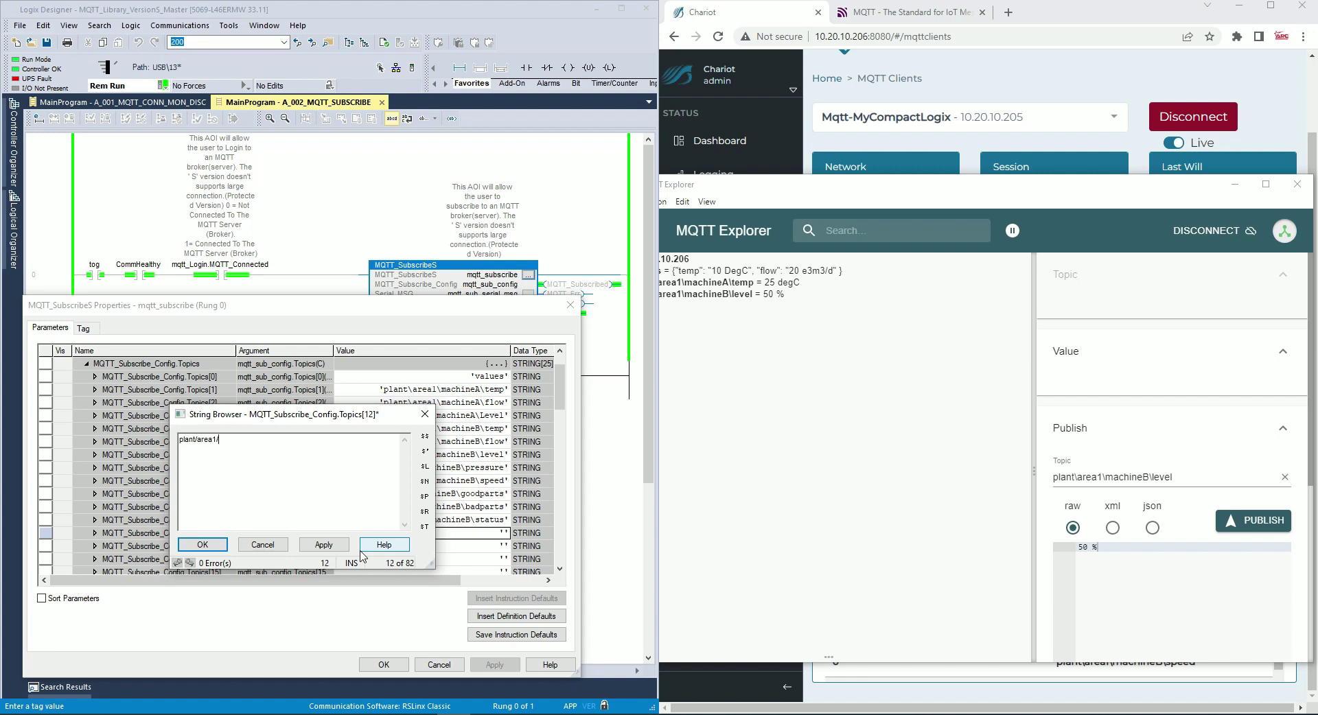
type("machine")
type("area")
type("2\\machineA\\flow")
left_click(323, 545)
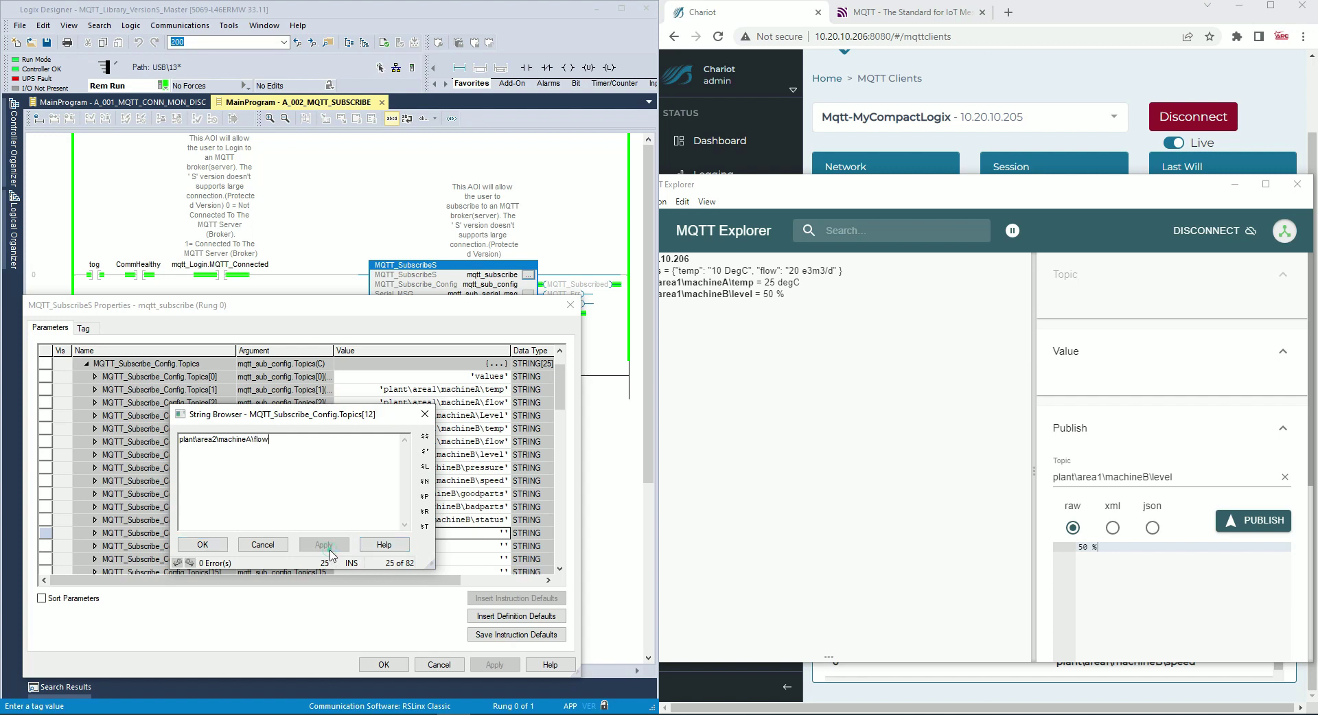
left_click(202, 545)
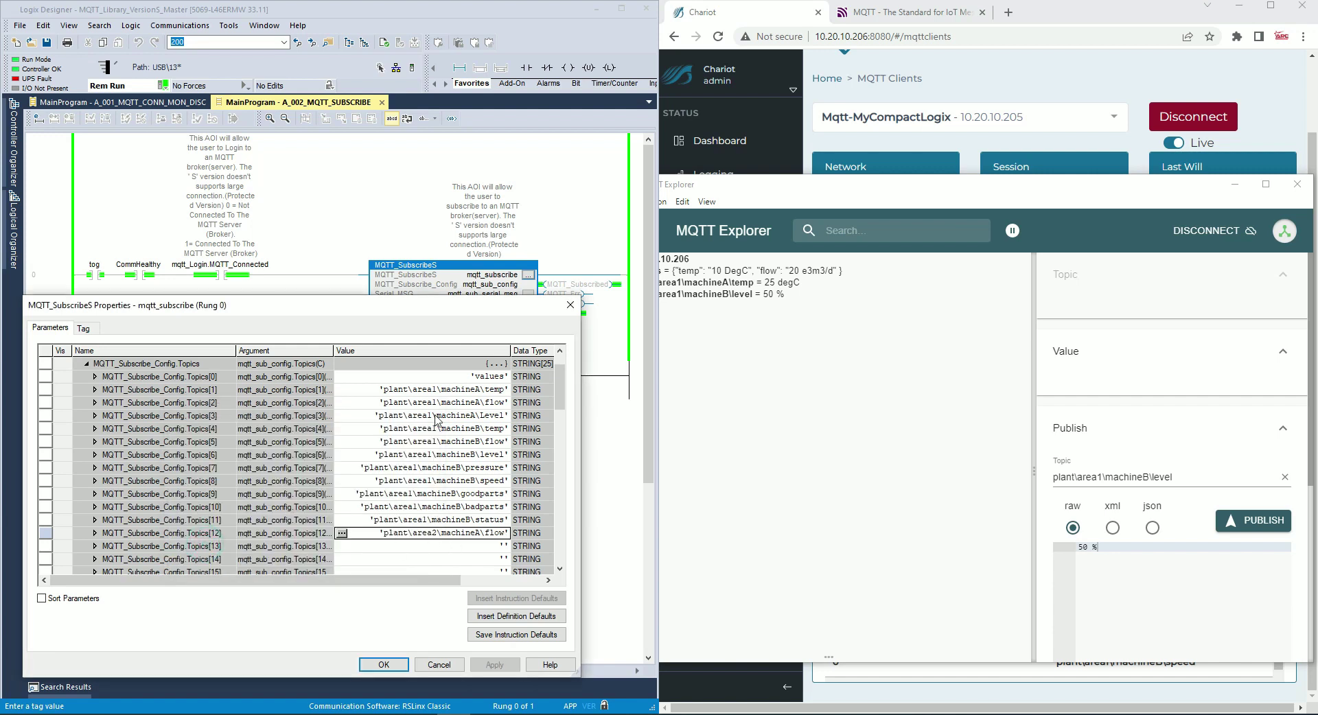
left_click_drag(381, 307, 400, 265)
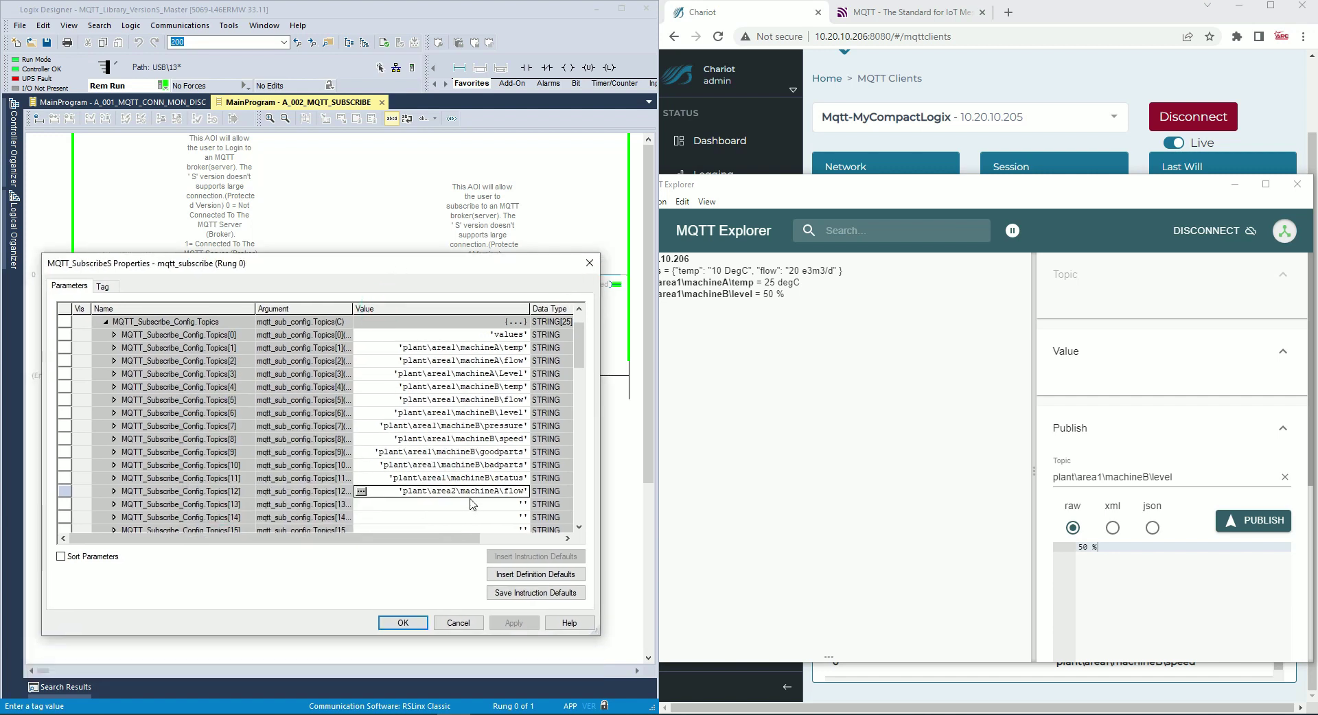
Step: Commit the new topic, then reopen the properties and expand Sub_Status QoS_Status
left_click(404, 623)
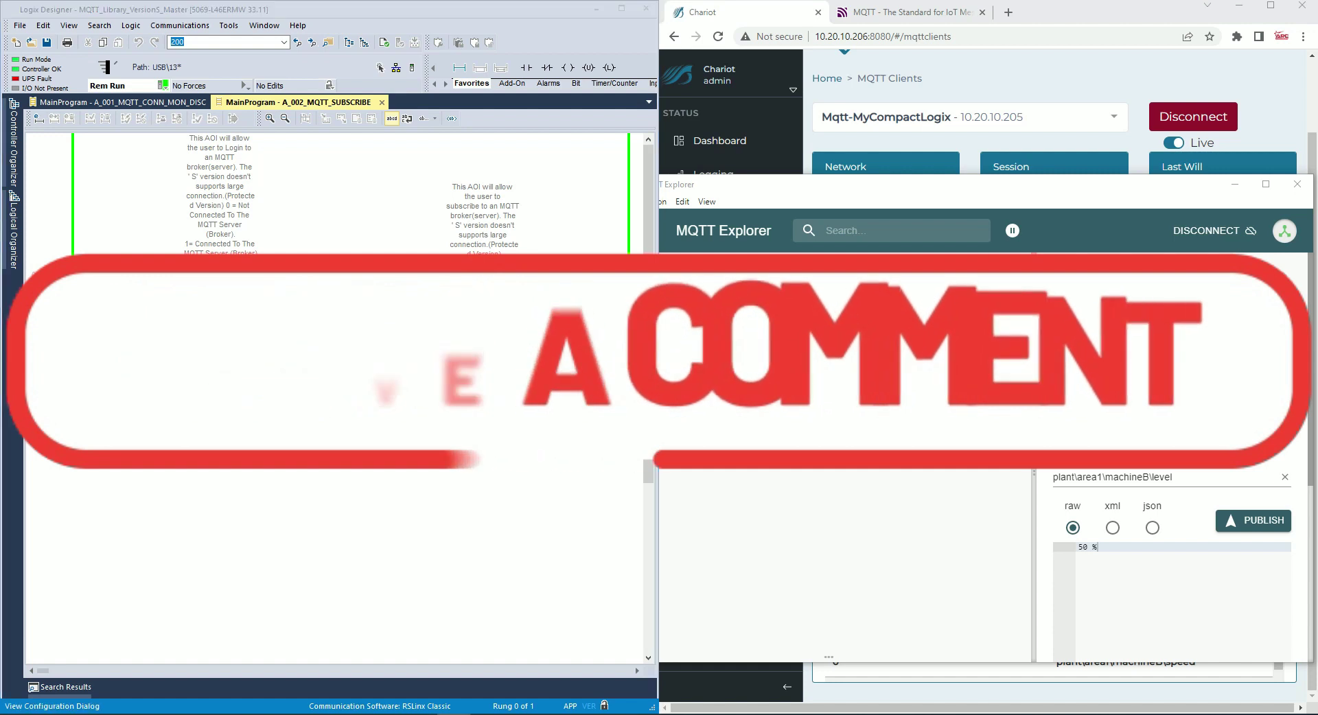
left_click(528, 275)
left_click_drag(376, 212, 303, 177)
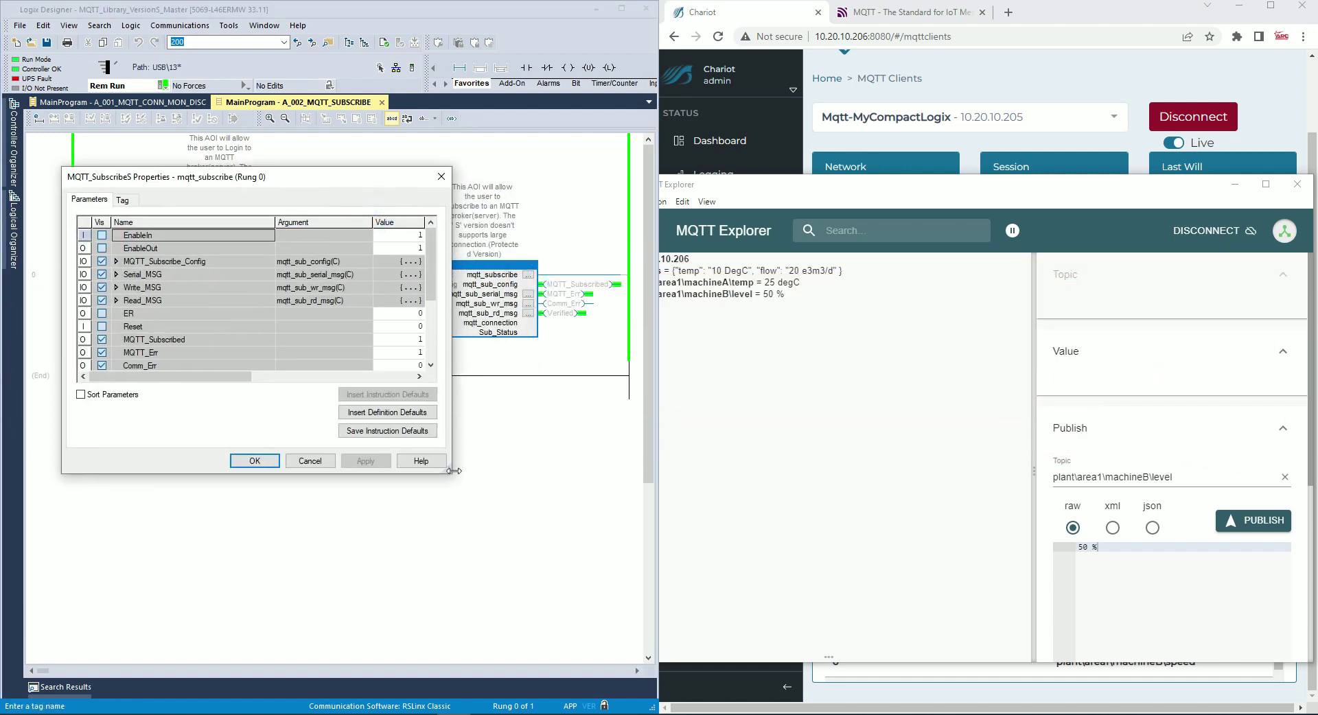
left_click_drag(443, 472, 568, 566)
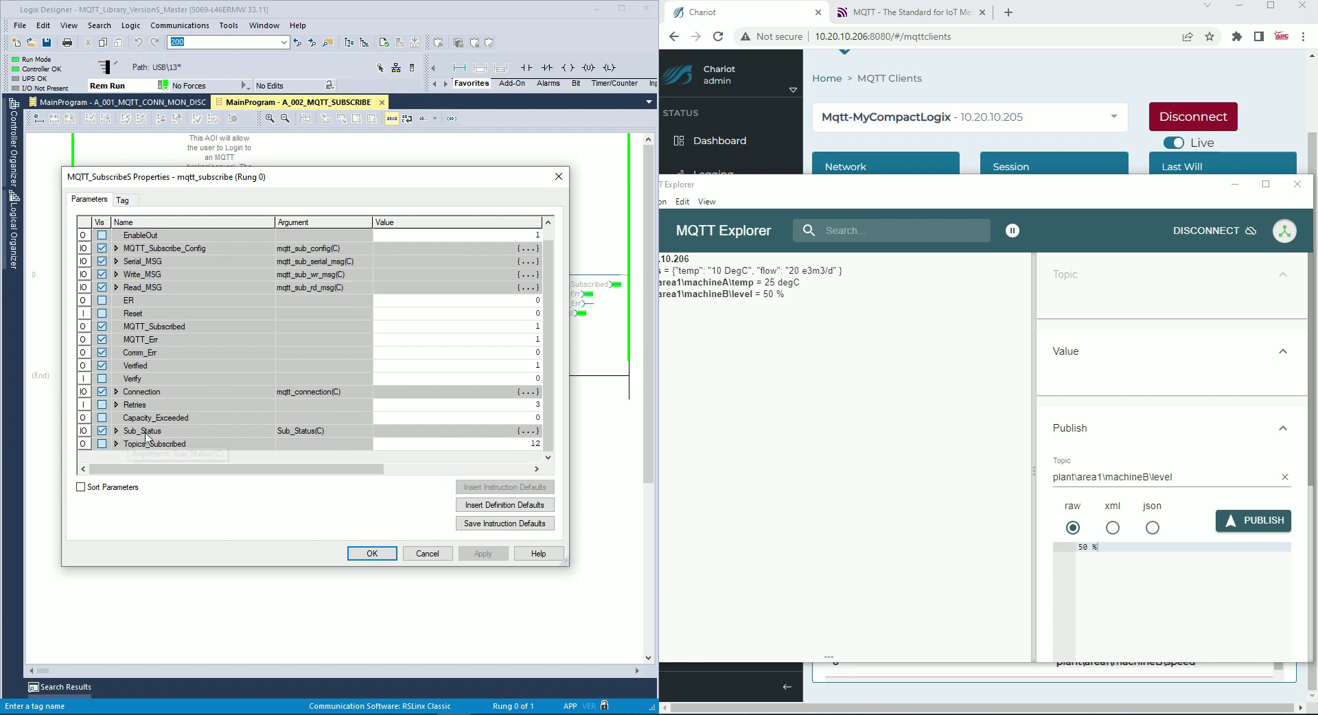
left_click(116, 431)
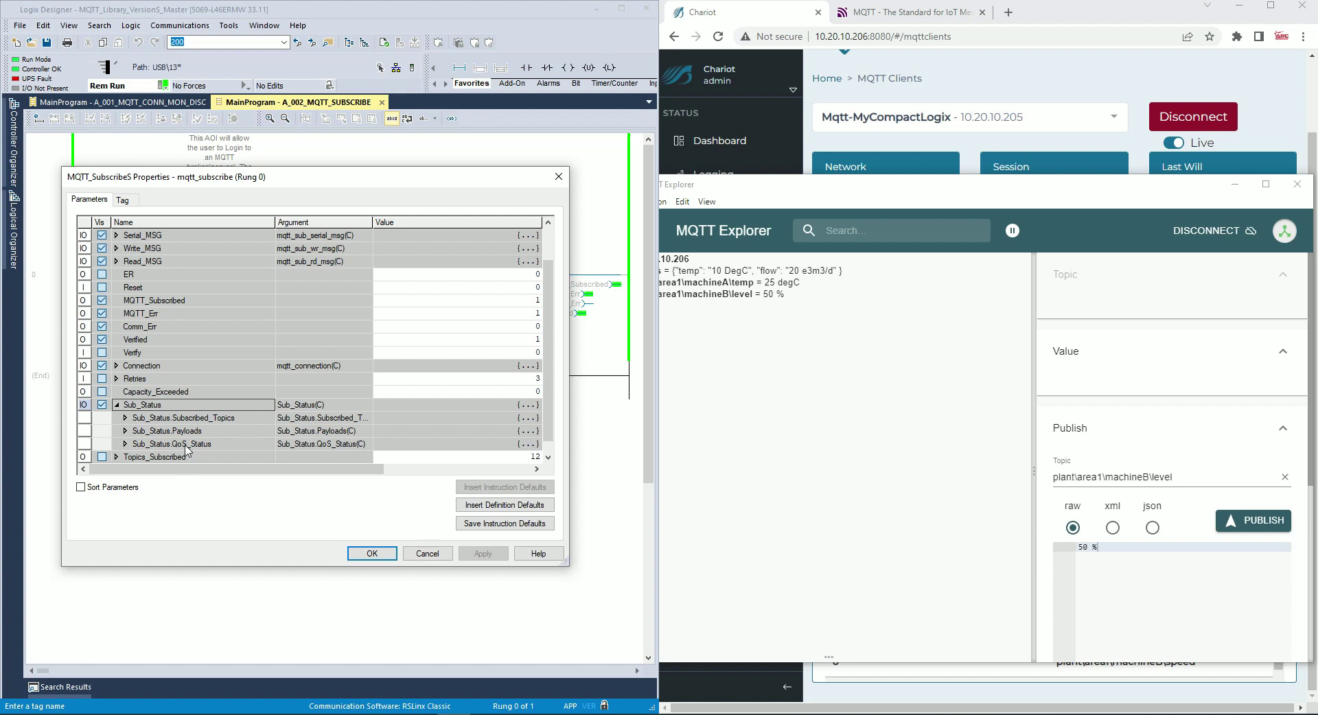
left_click(125, 444)
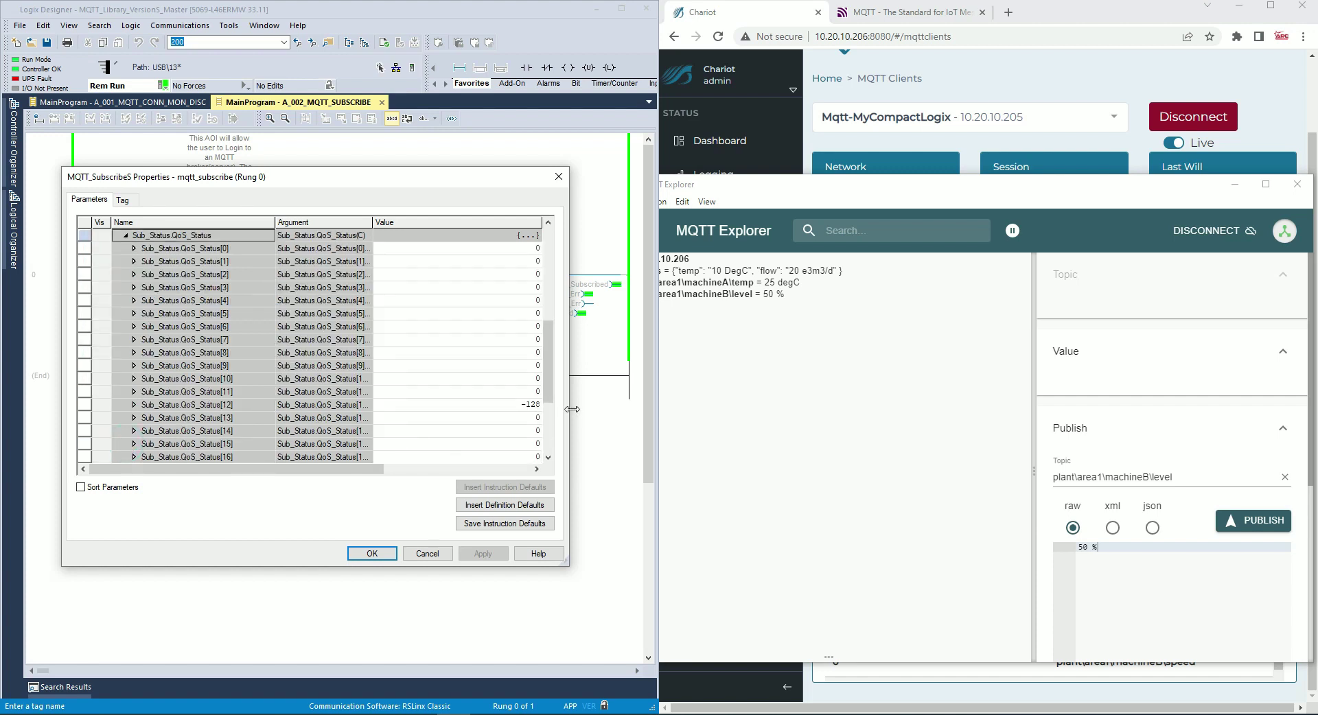
Step: Widen the dialog to confirm QoS_Status[12] reads -128, then close the properties
left_click_drag(573, 409, 709, 412)
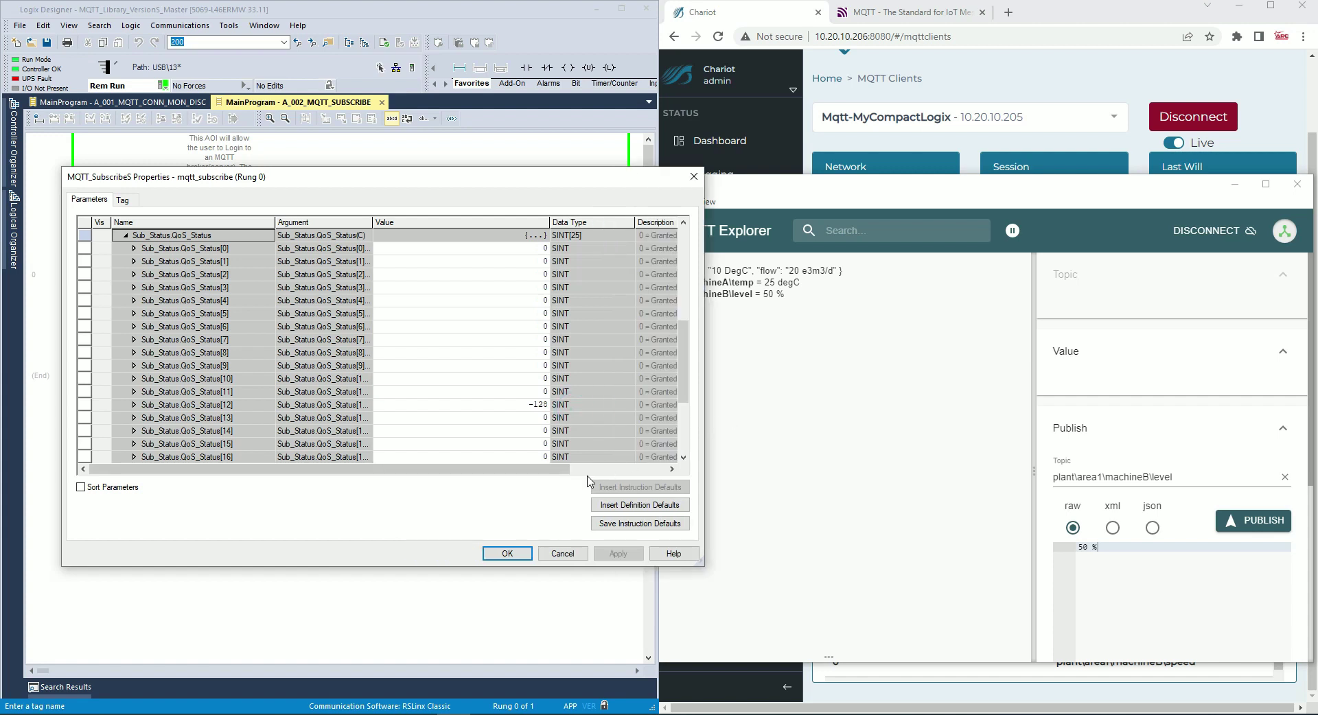
left_click(636, 470)
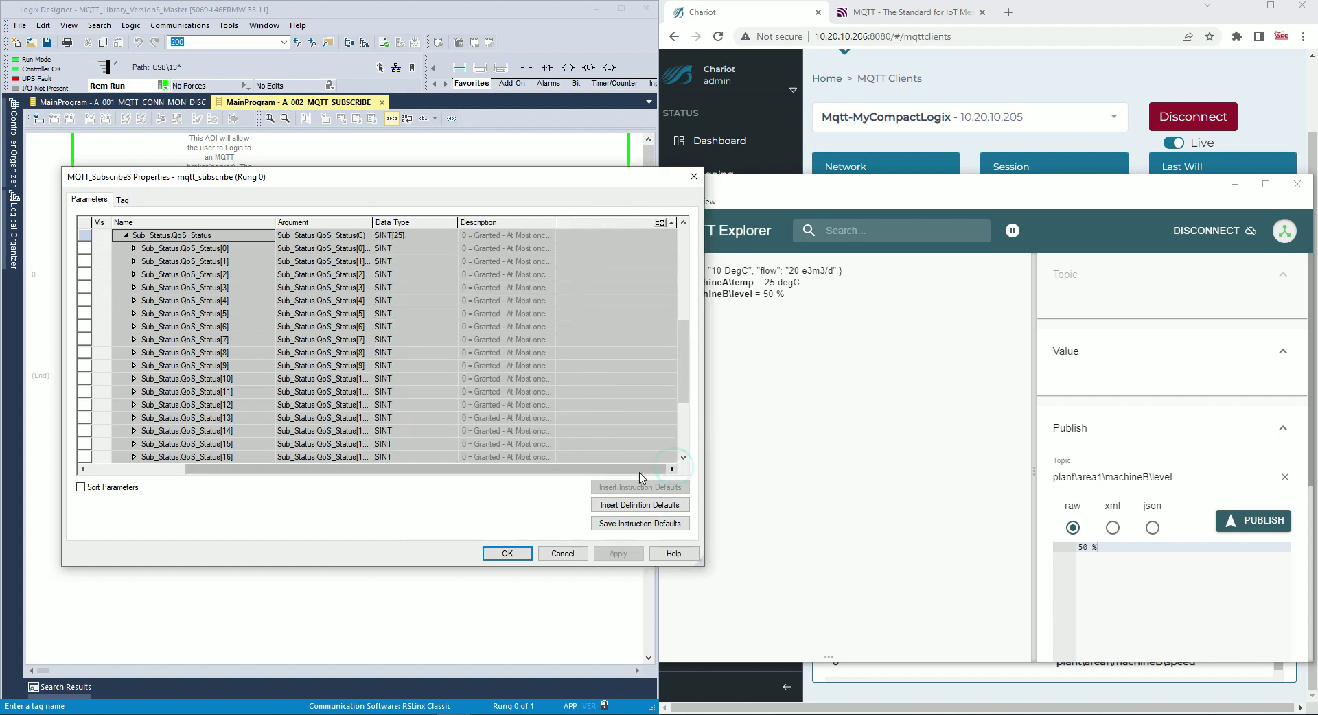
left_click_drag(592, 470, 541, 470)
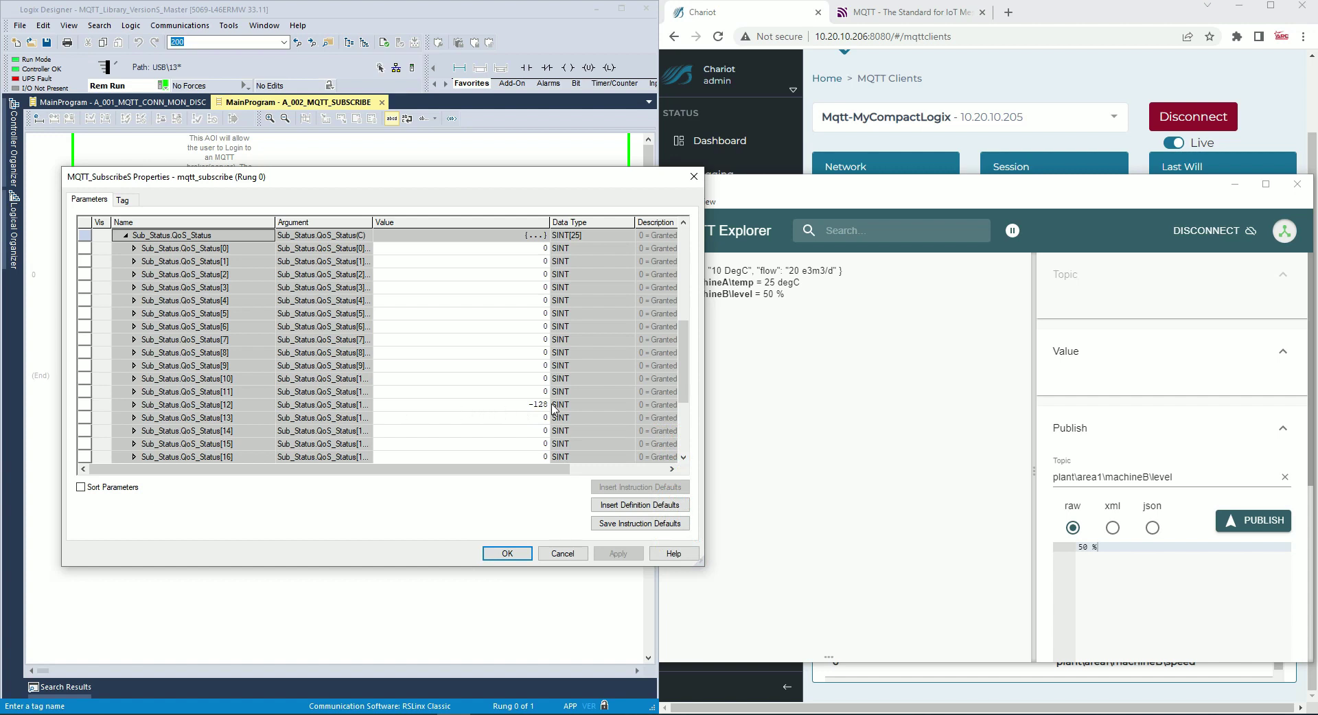
left_click(563, 554)
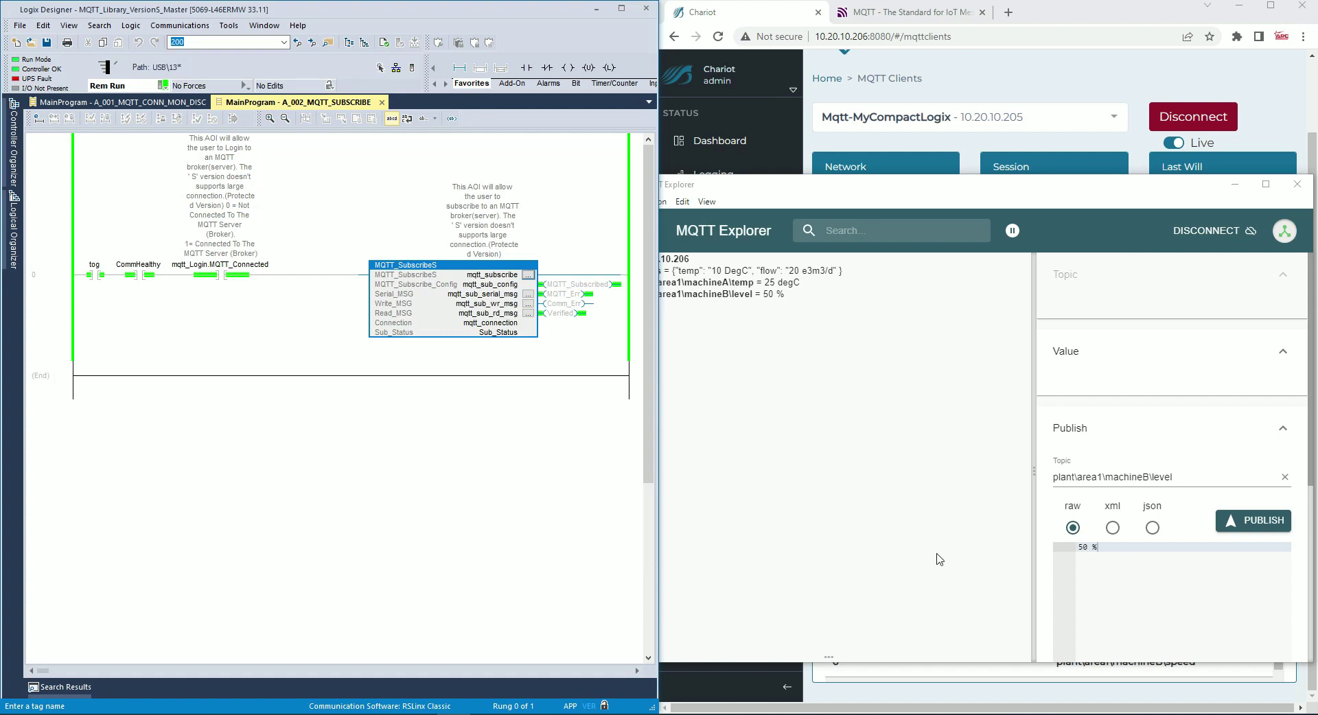
Step: Hide MQTT Explorer and show Chariot's MQTT Credentials page with each credential's subscribe topics
left_click(1235, 184)
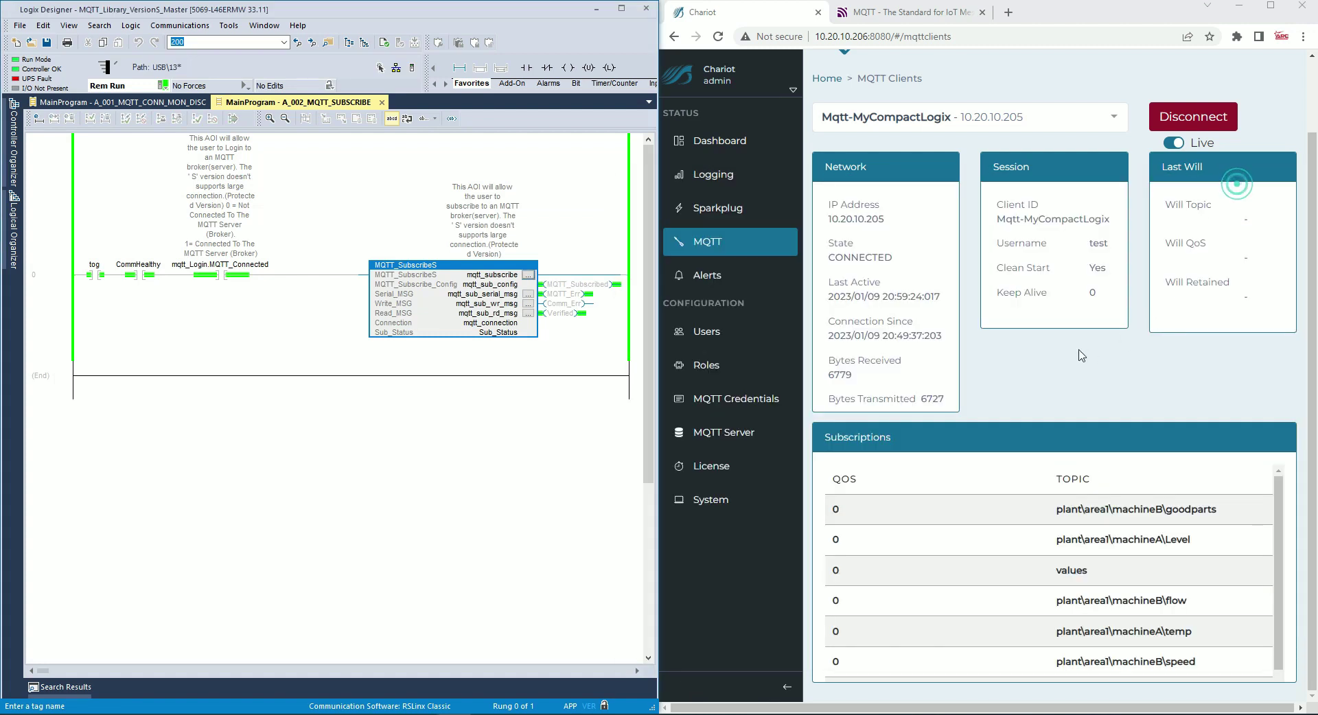
left_click(755, 398)
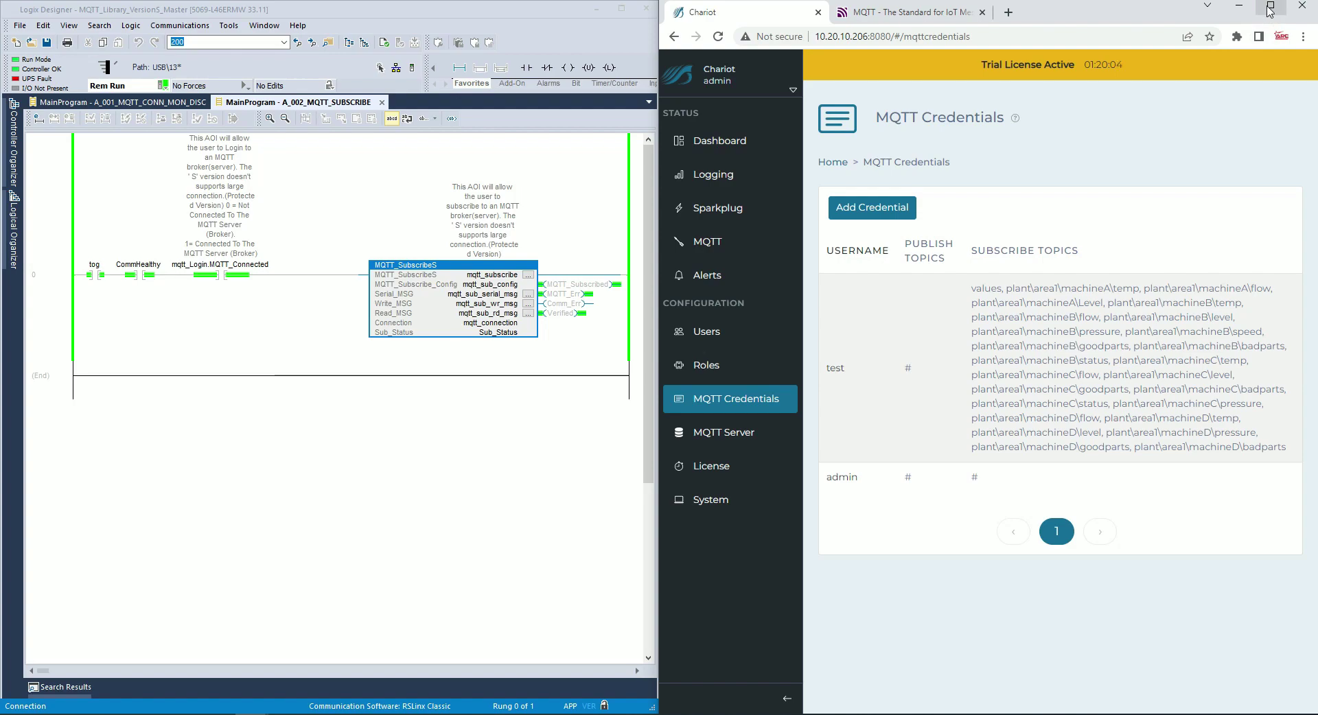
Step: Add the # wildcard to the test credential's subscribe topics and save the update
left_click(1272, 8)
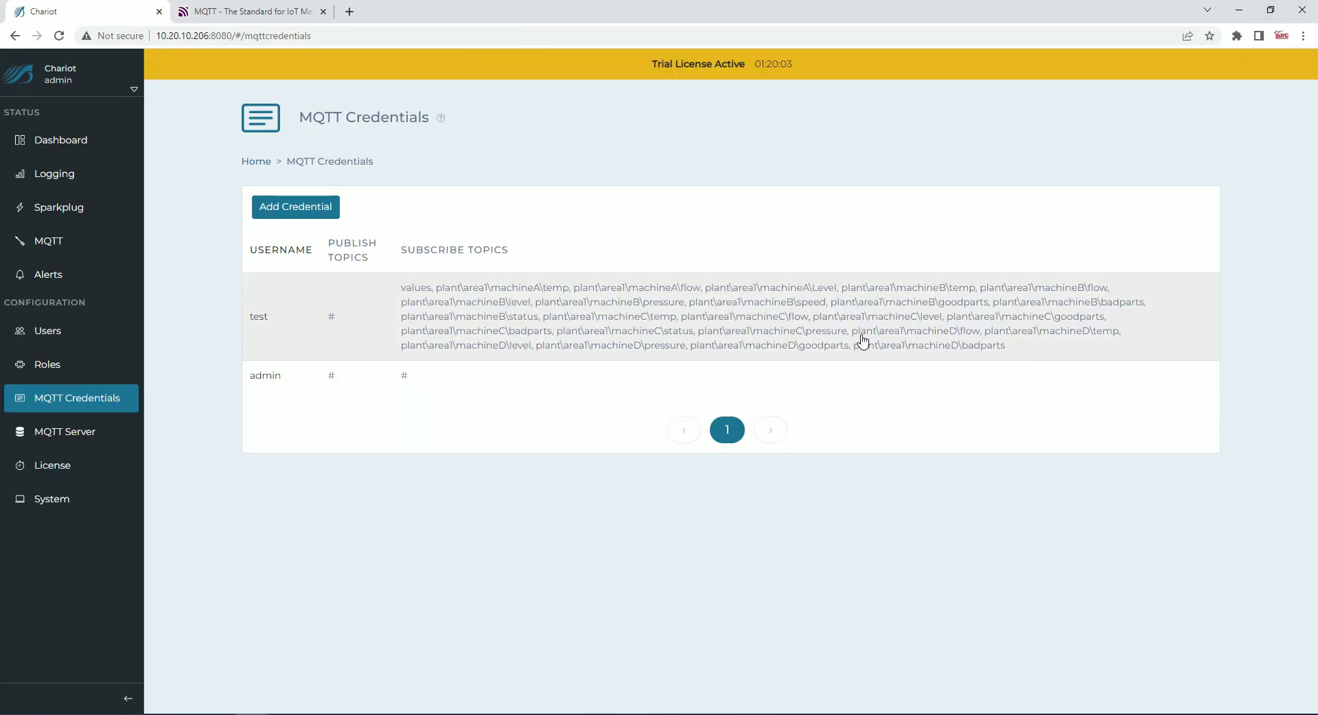
left_click(933, 325)
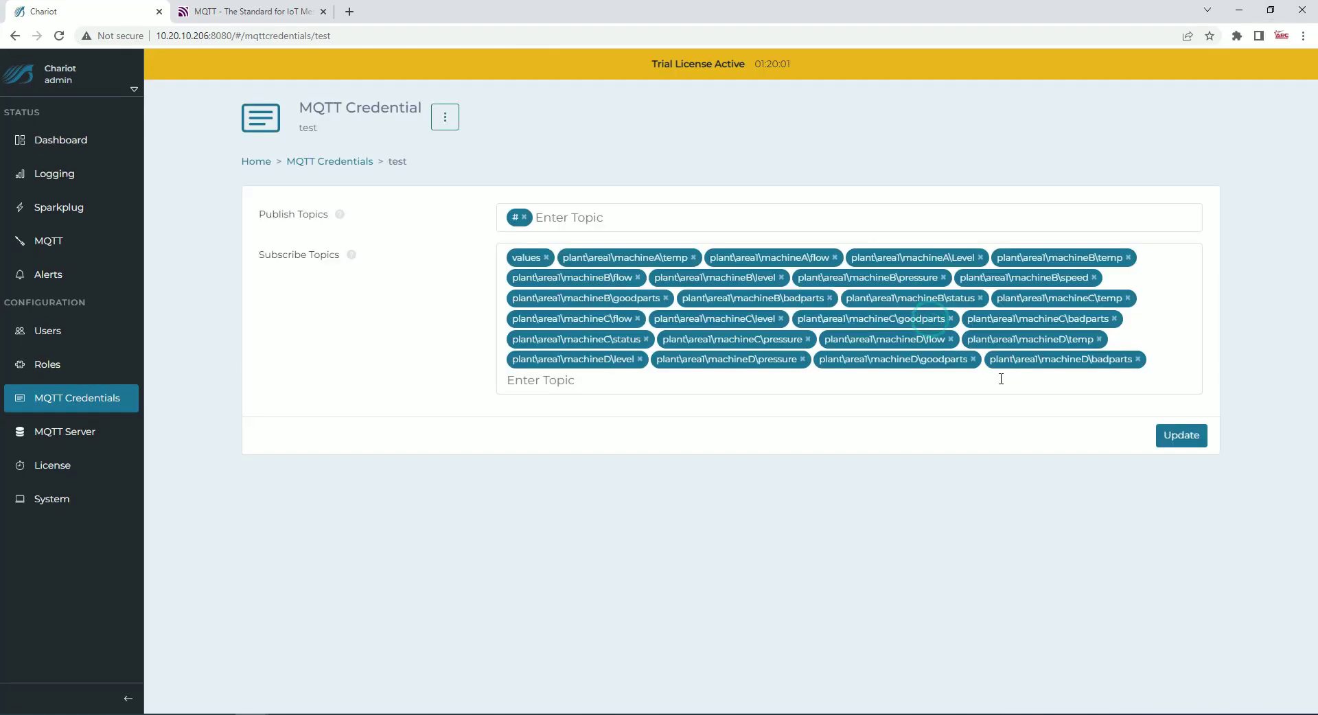
left_click(1113, 385)
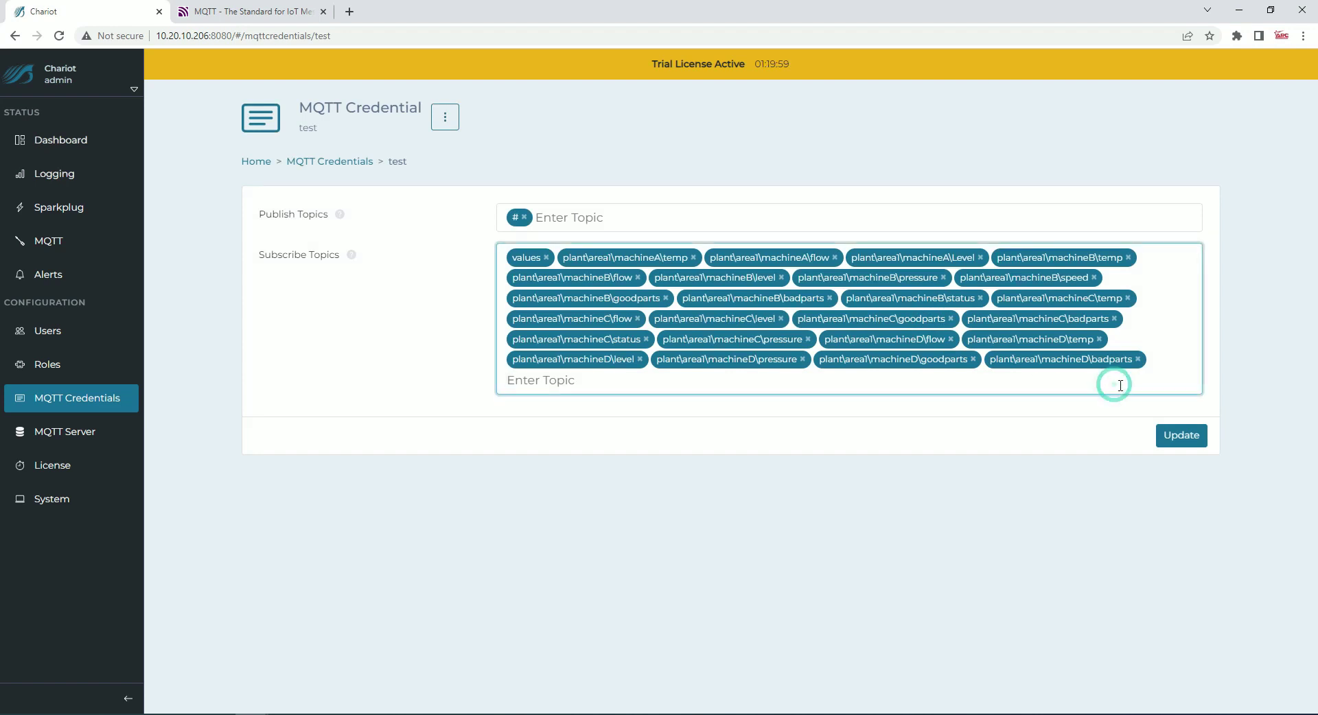
type("#")
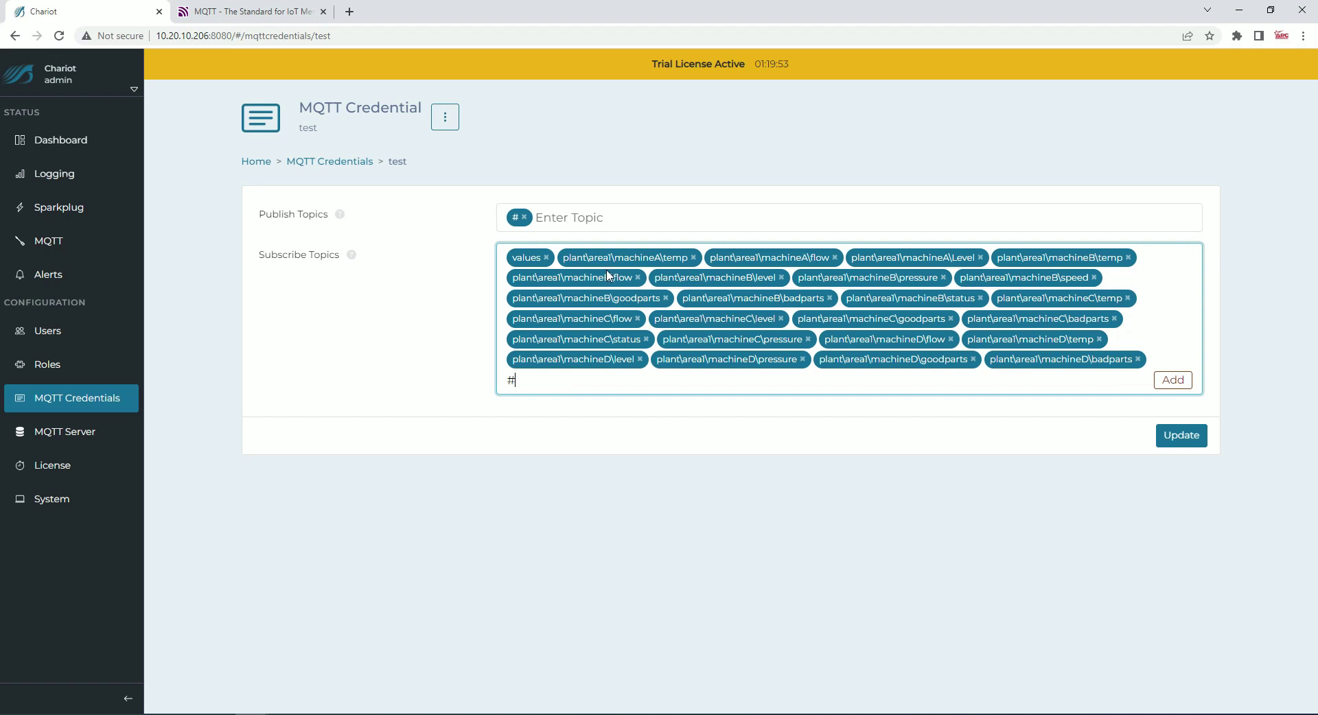
left_click(1174, 381)
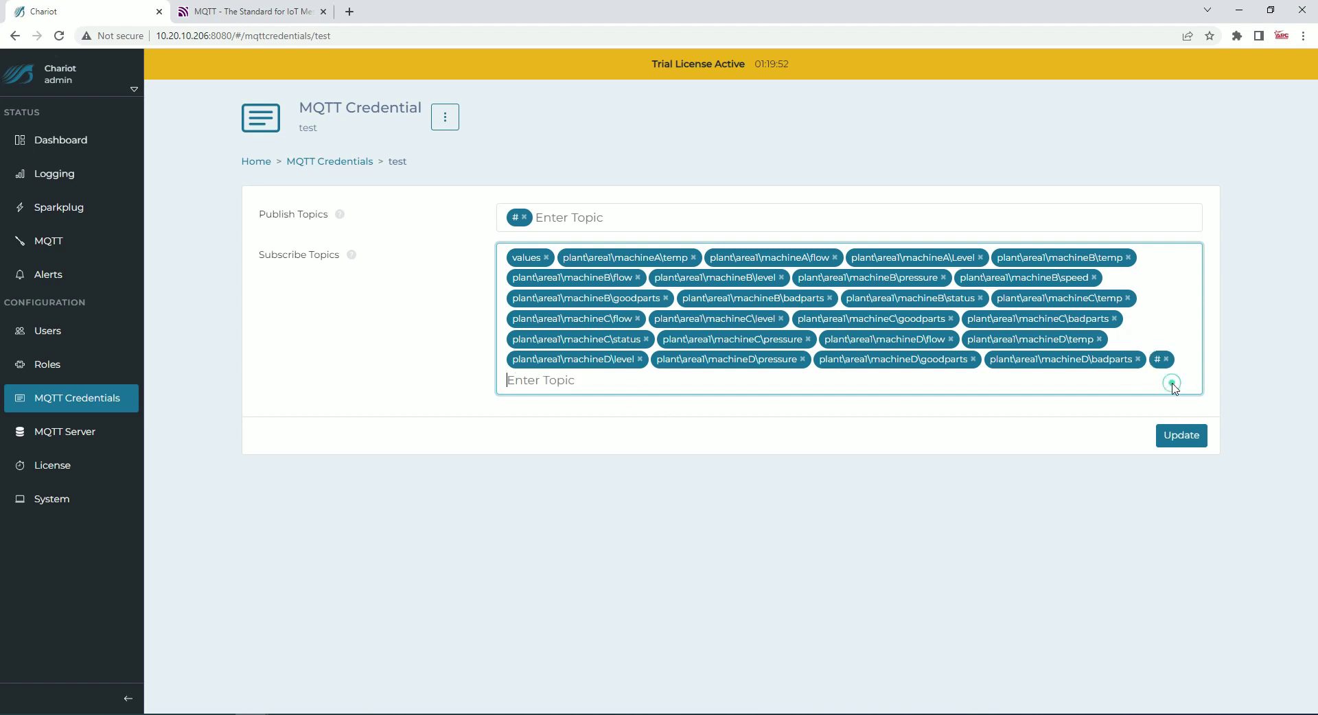
left_click(1181, 439)
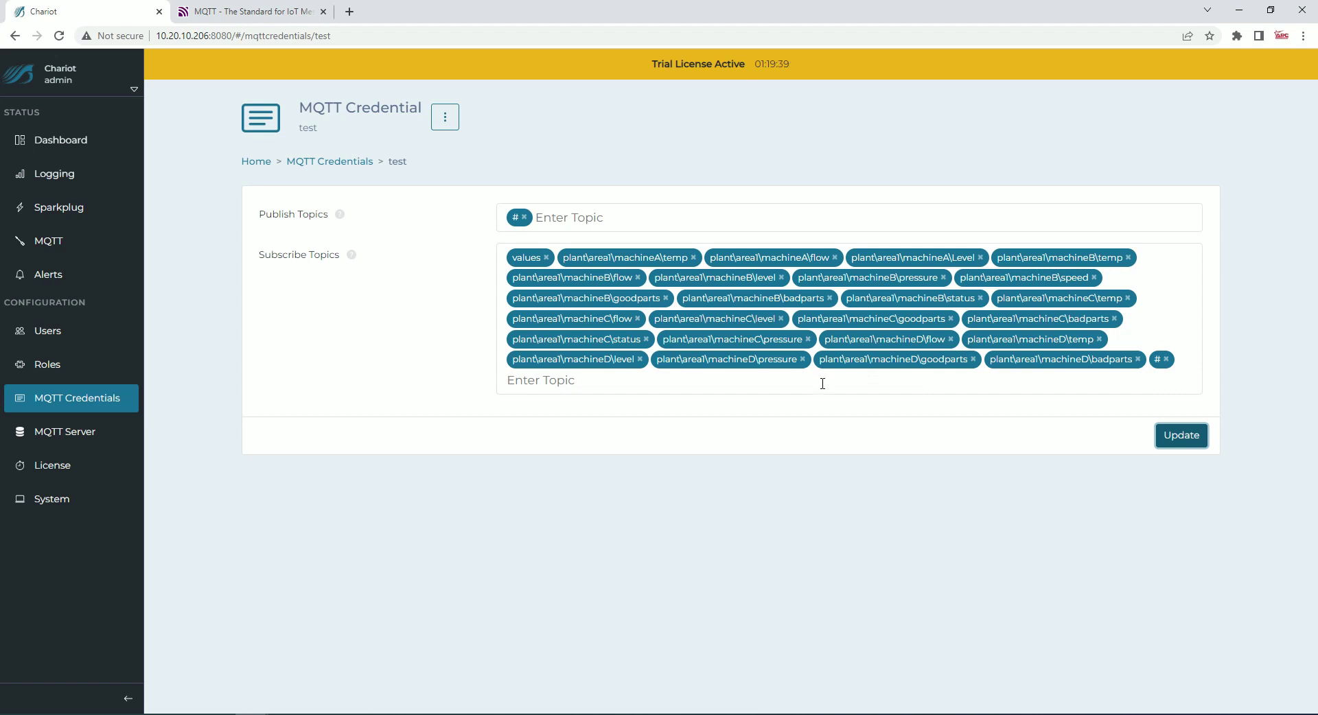
left_click(52, 244)
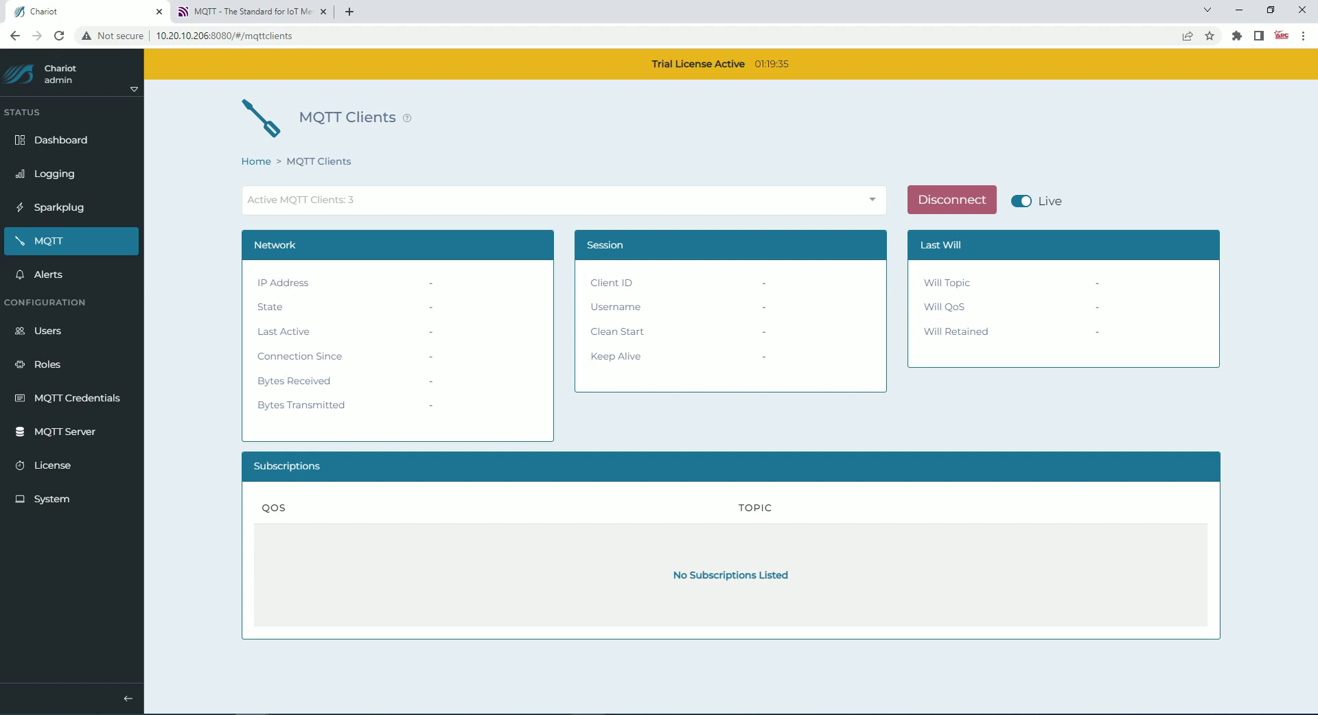
mouse_move(453, 711)
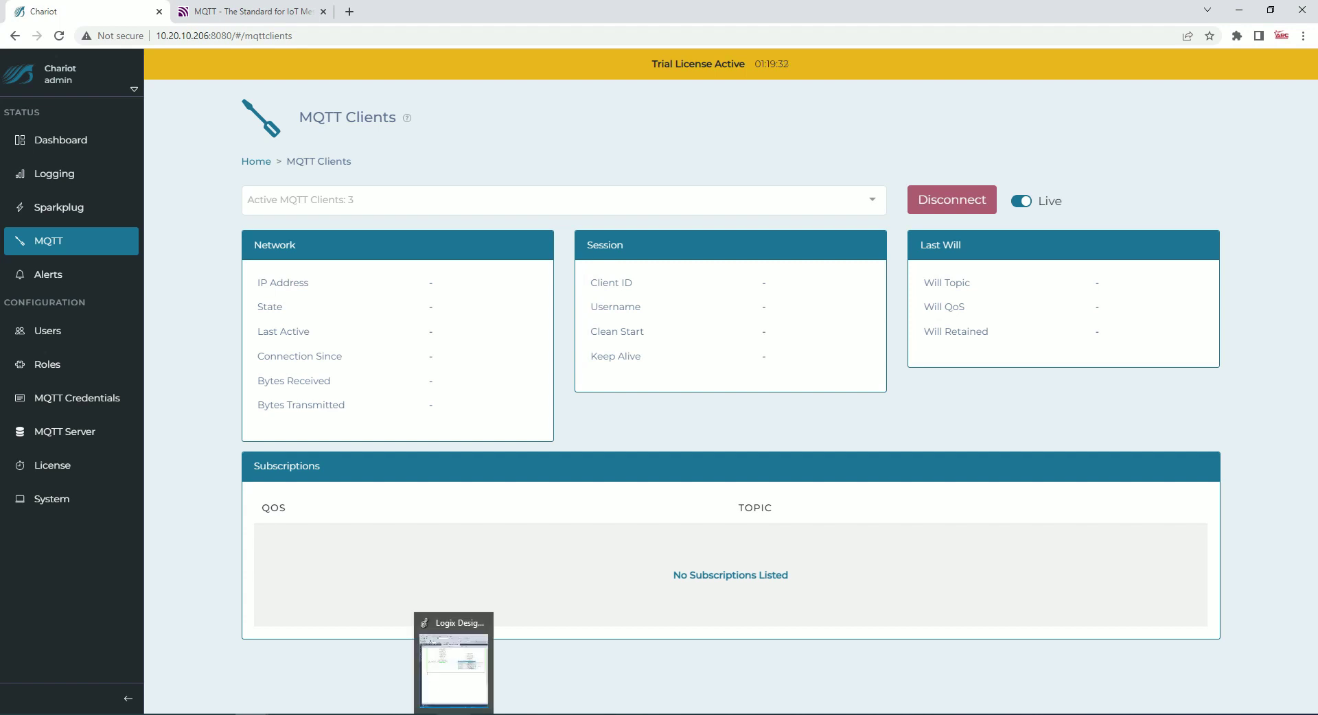
left_click(444, 672)
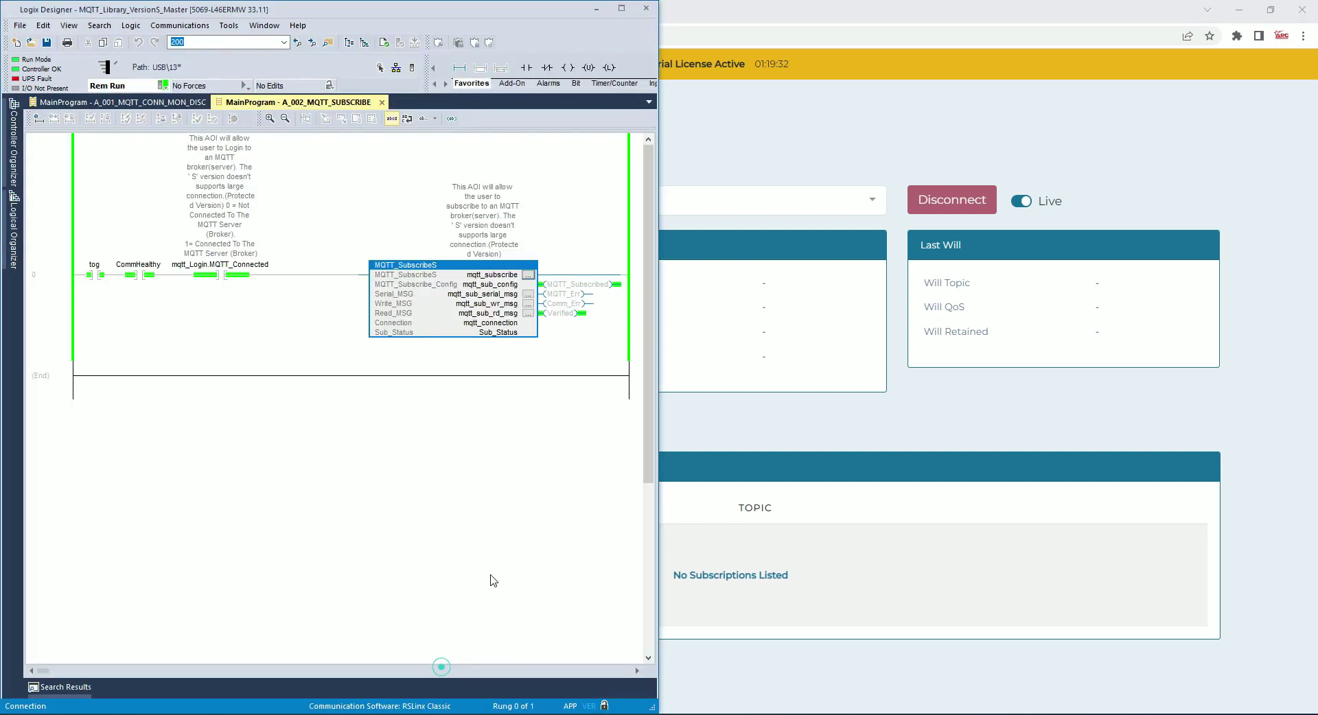
left_click(1271, 9)
left_click_drag(734, 14, 1093, 15)
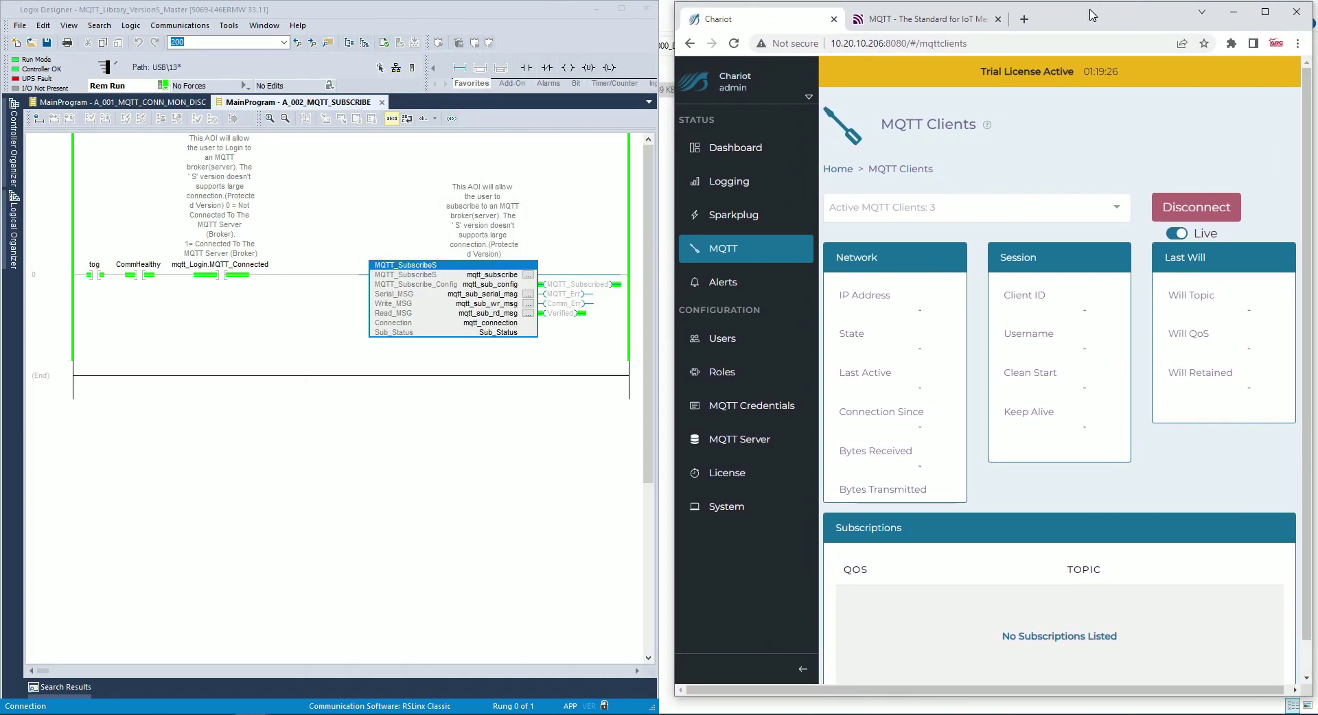
left_click_drag(658, 152, 668, 152)
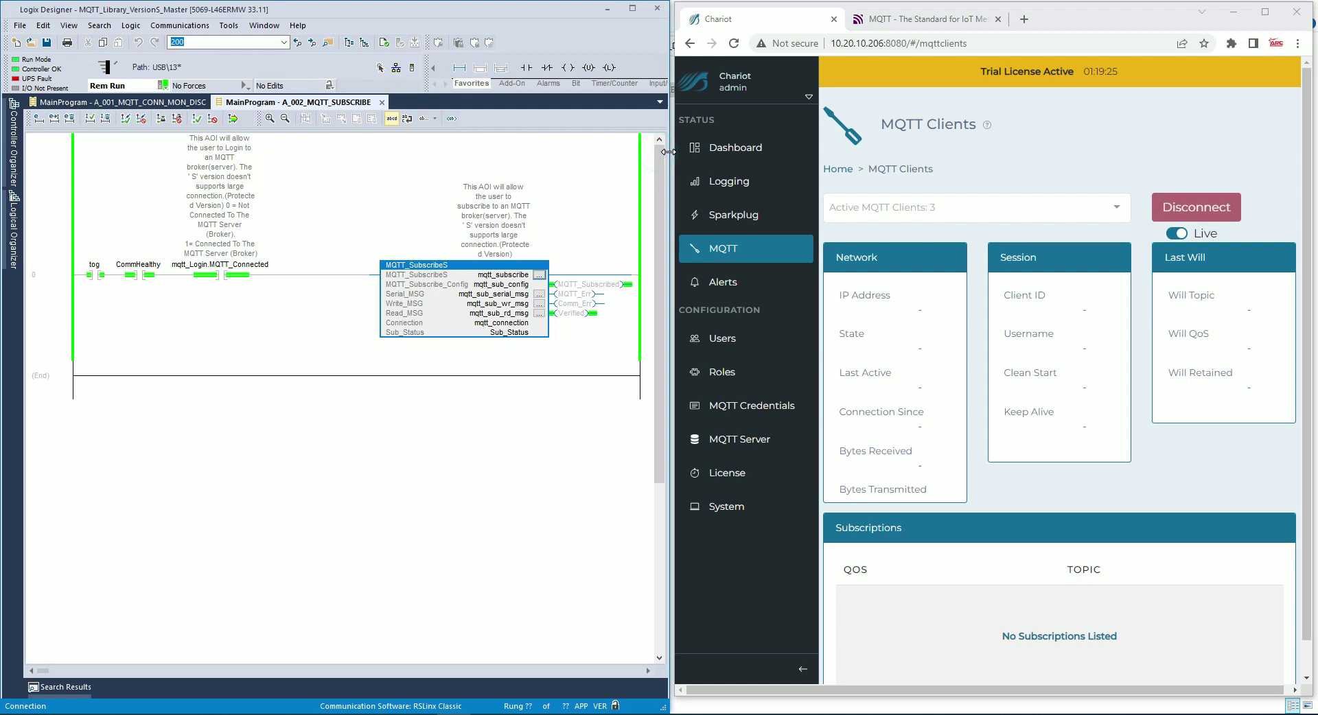
left_click(536, 275)
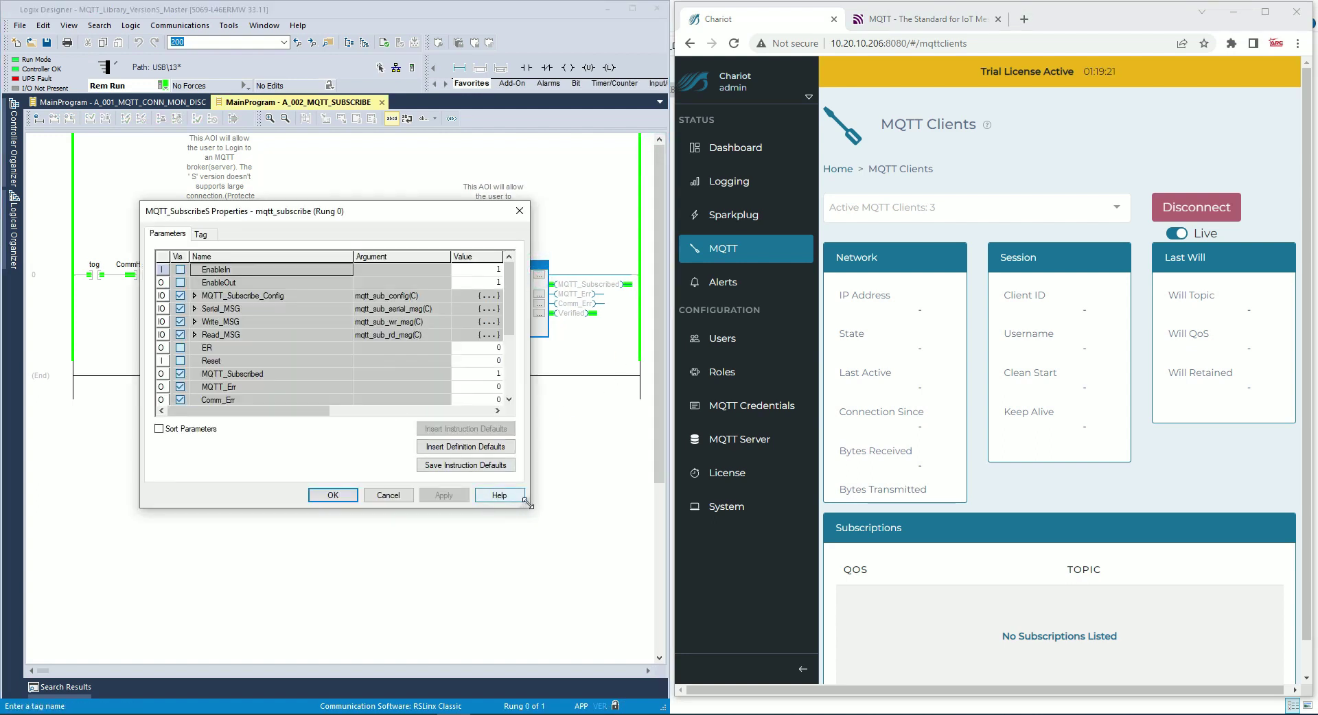
left_click_drag(530, 526, 589, 594)
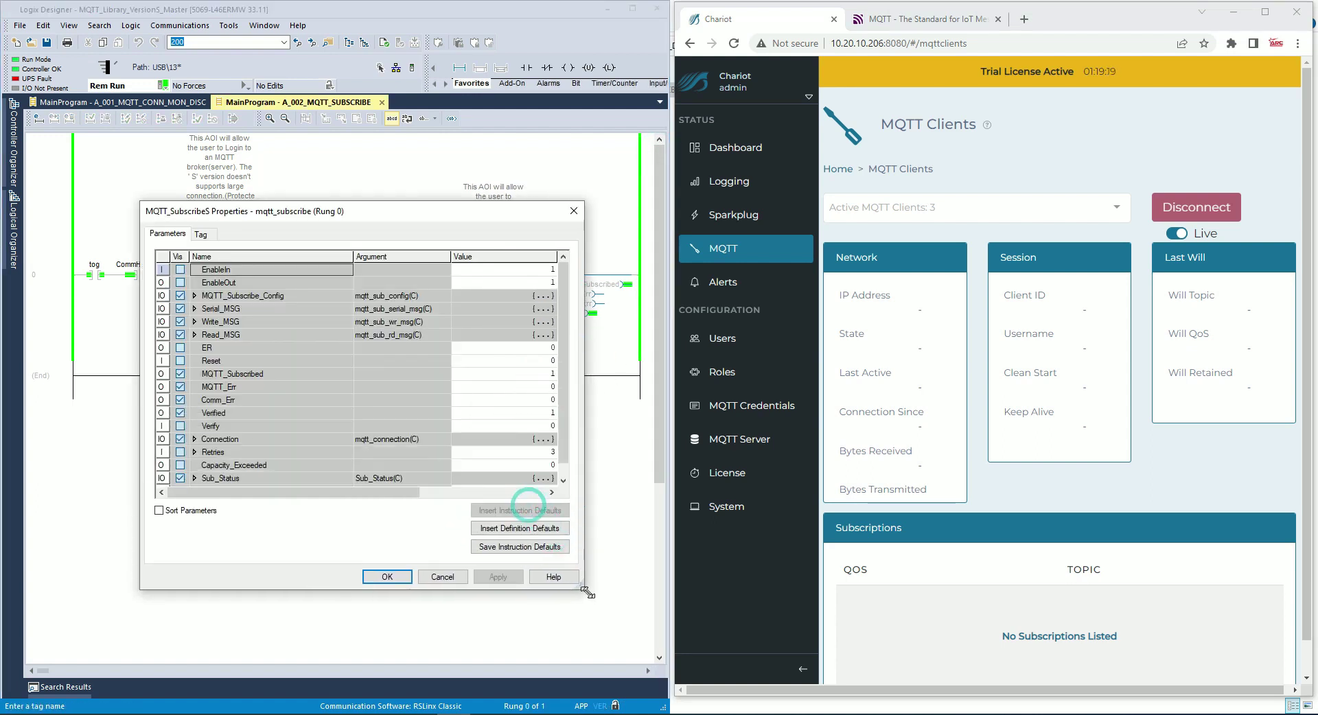
left_click(195, 479)
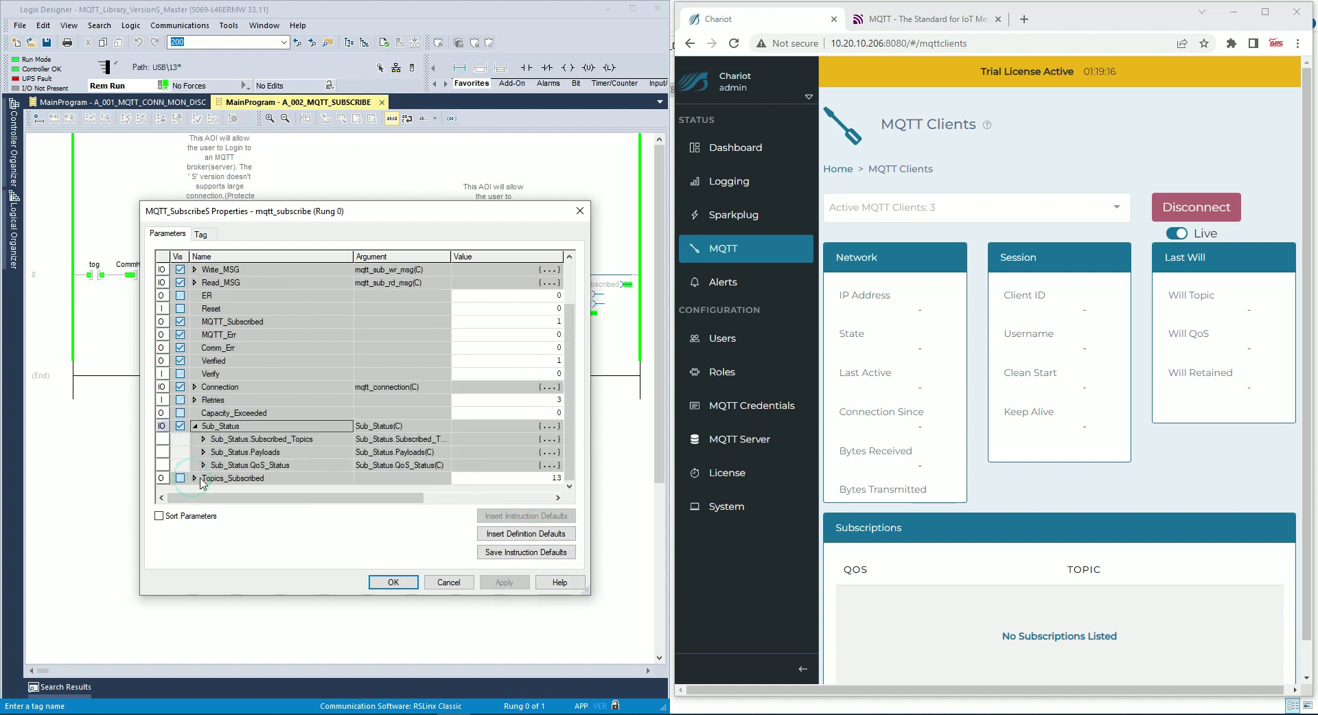
left_click_drag(415, 212, 415, 334)
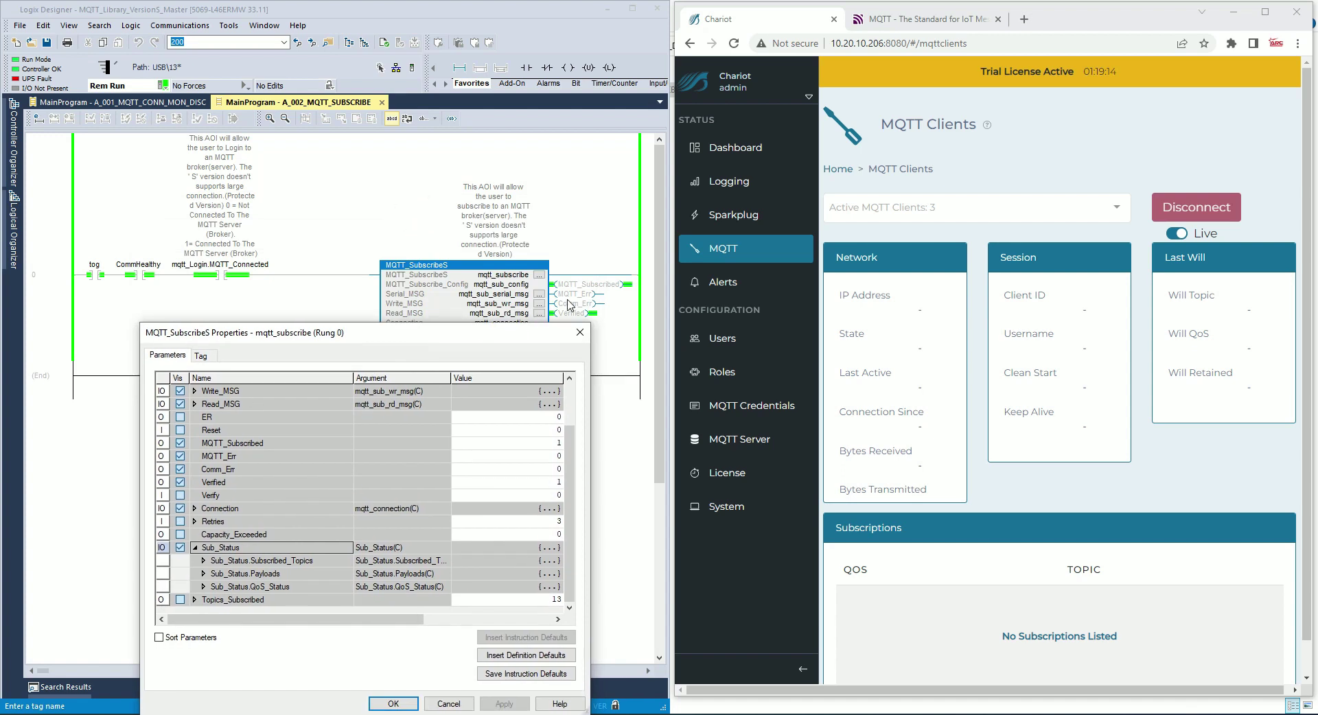
left_click(450, 704)
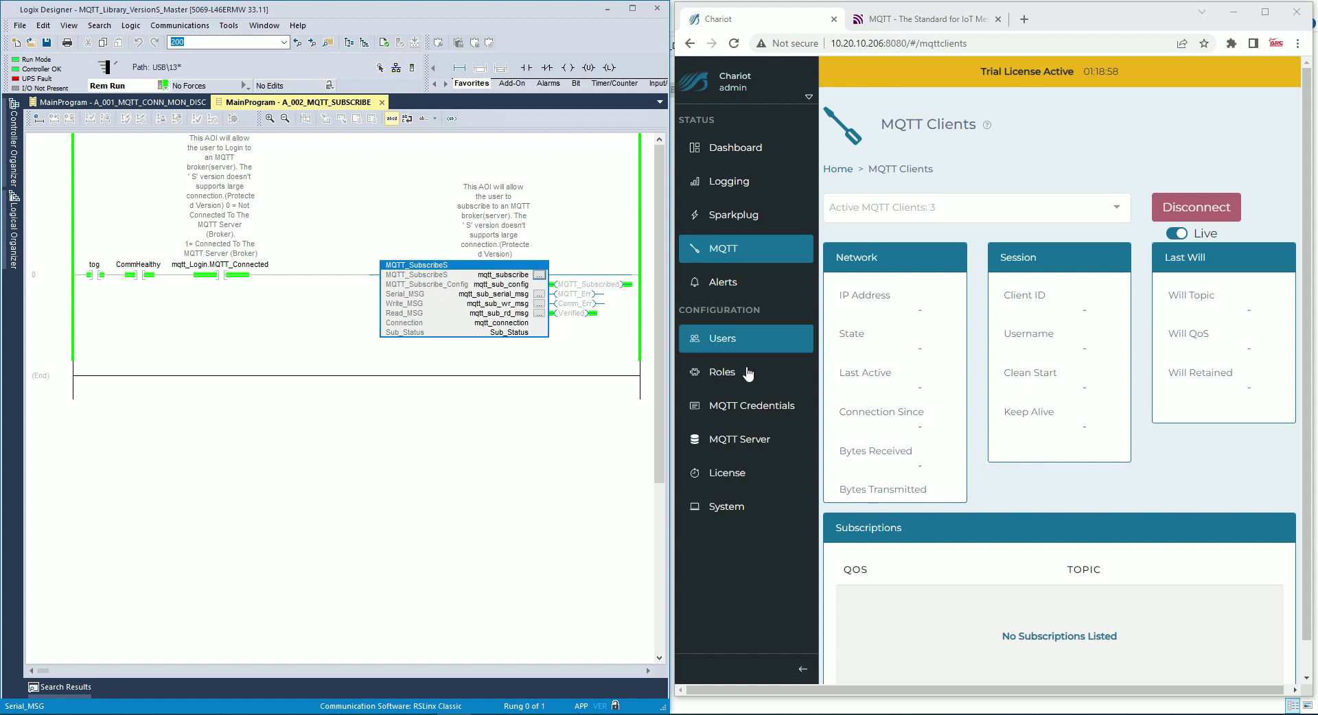
Step: Select the Mqtt-MyCompactLogix client in Chariot, then expand Sub_Status.Subscribed_Topics in the subscribe properties
left_click(876, 367)
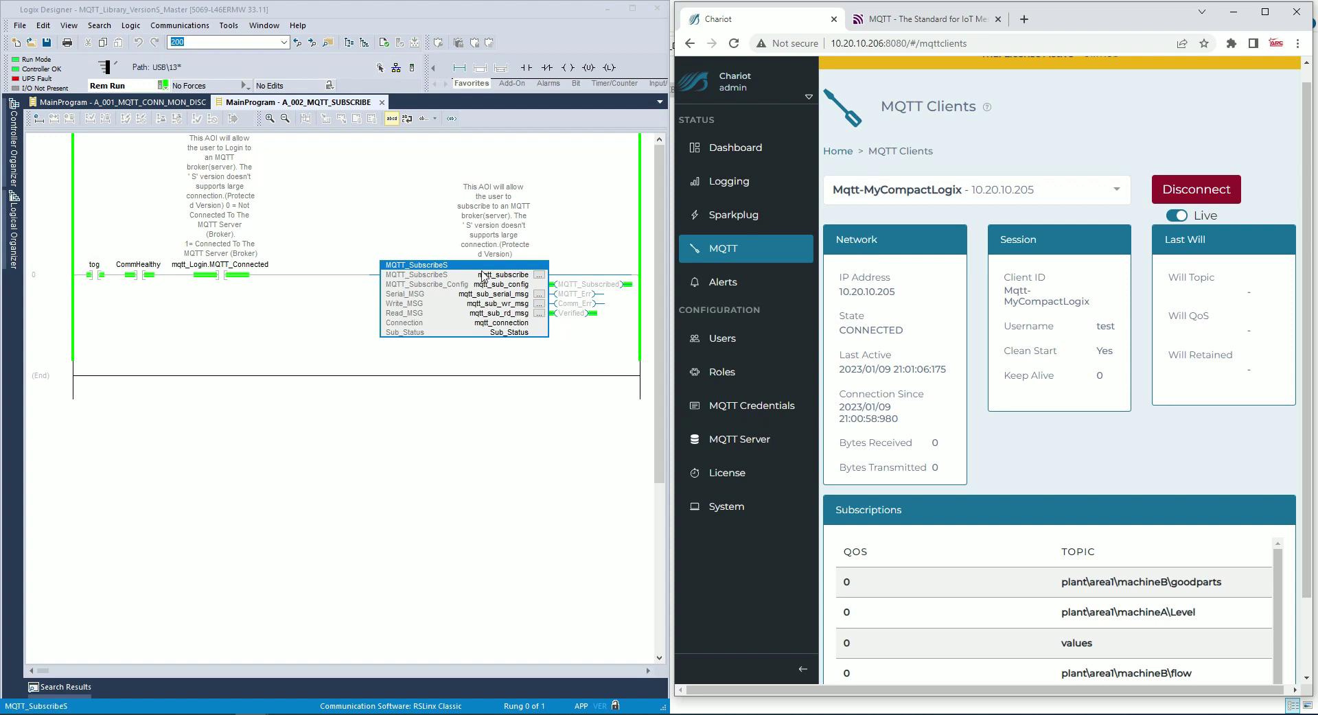
left_click(539, 275)
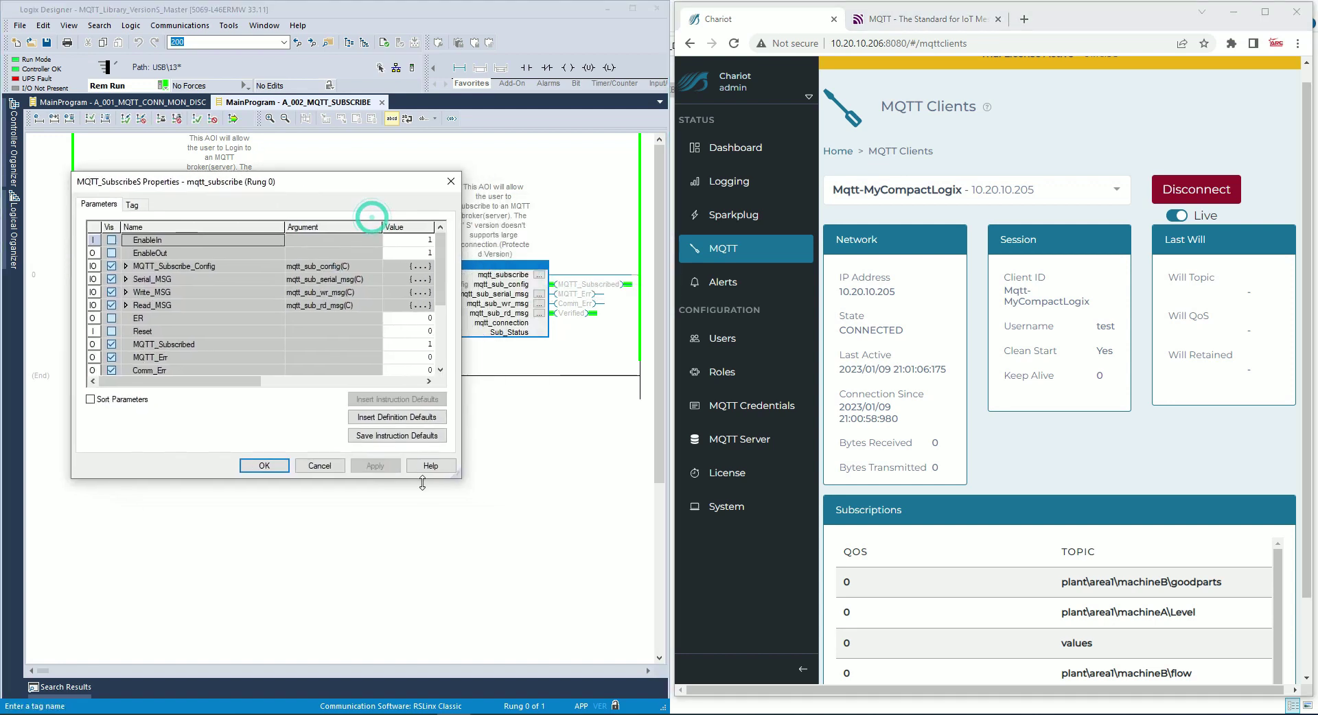
left_click_drag(455, 478, 584, 584)
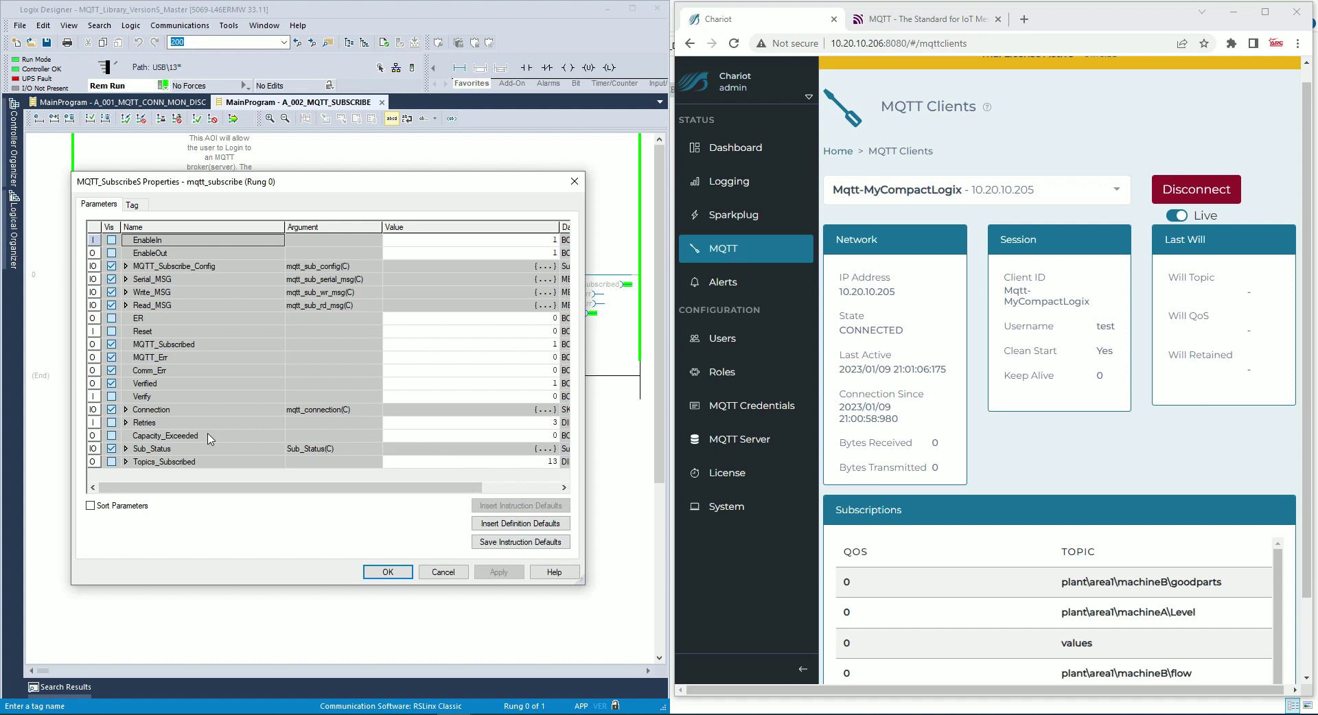
left_click(125, 449)
left_click(136, 463)
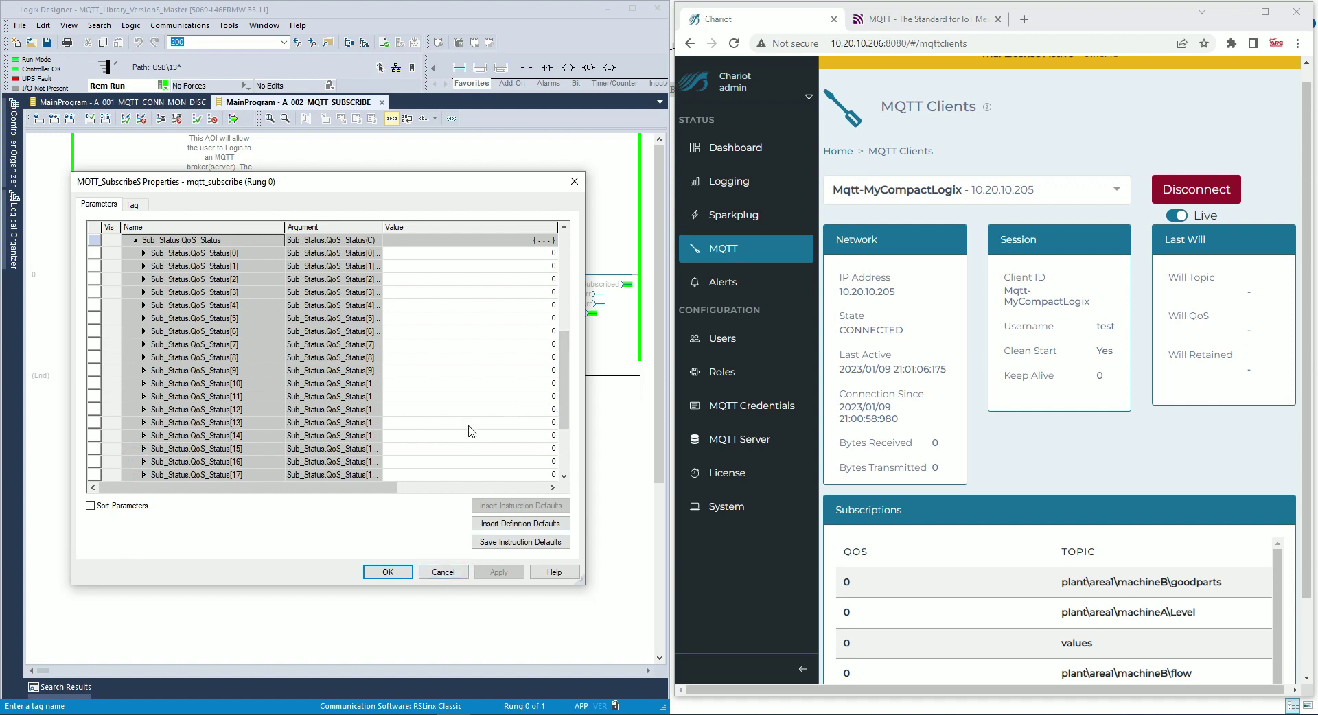
scroll(470, 436, "up", 3)
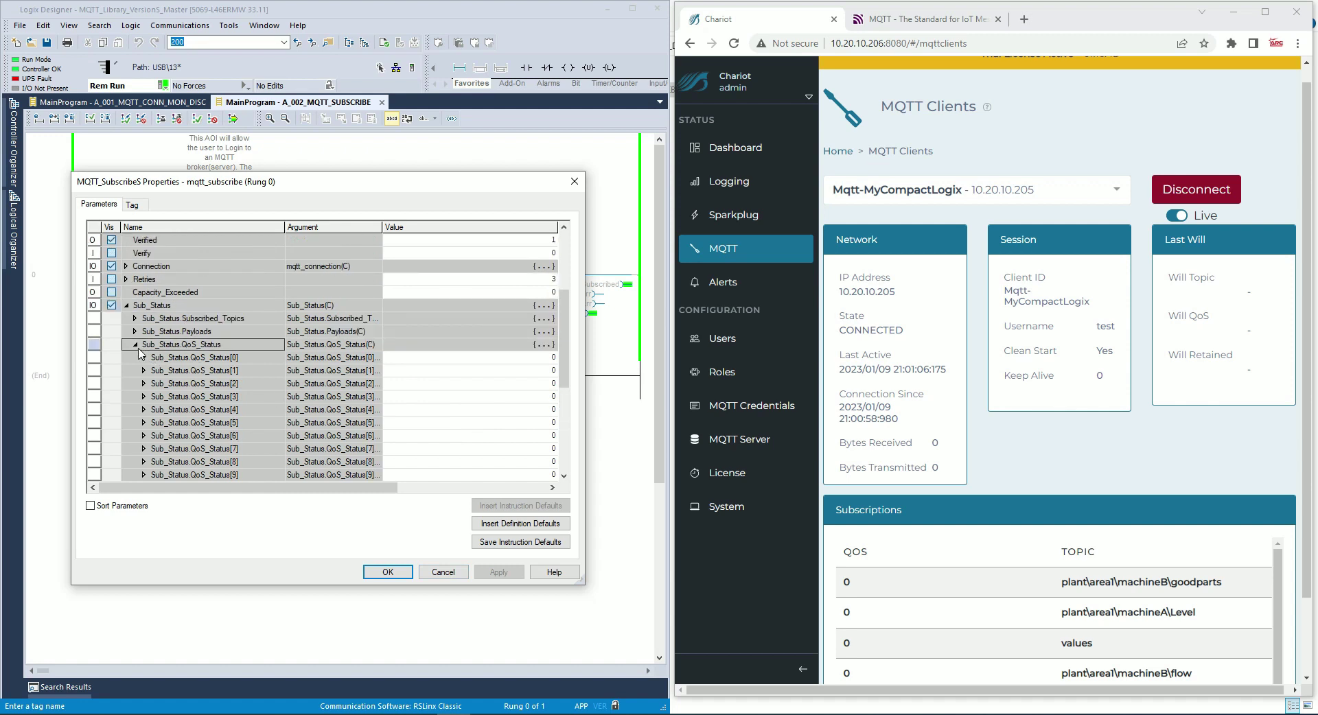
left_click(135, 345)
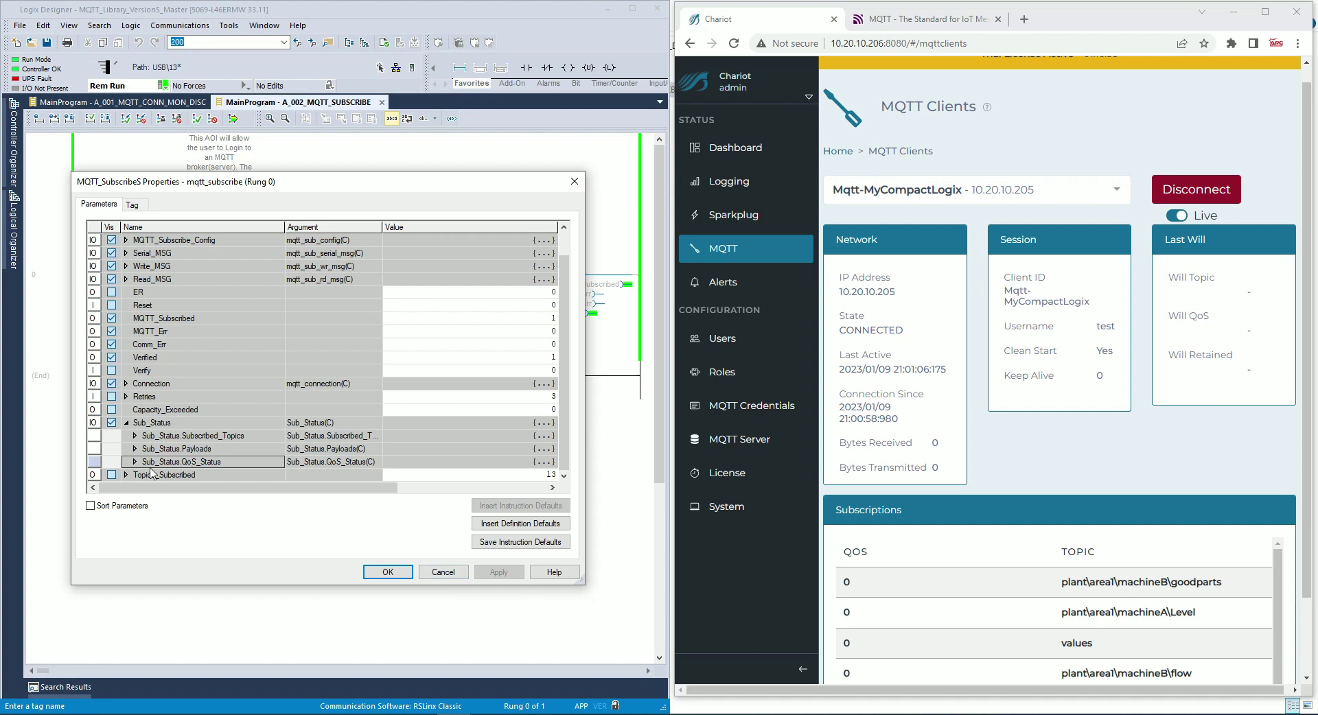
left_click(135, 437)
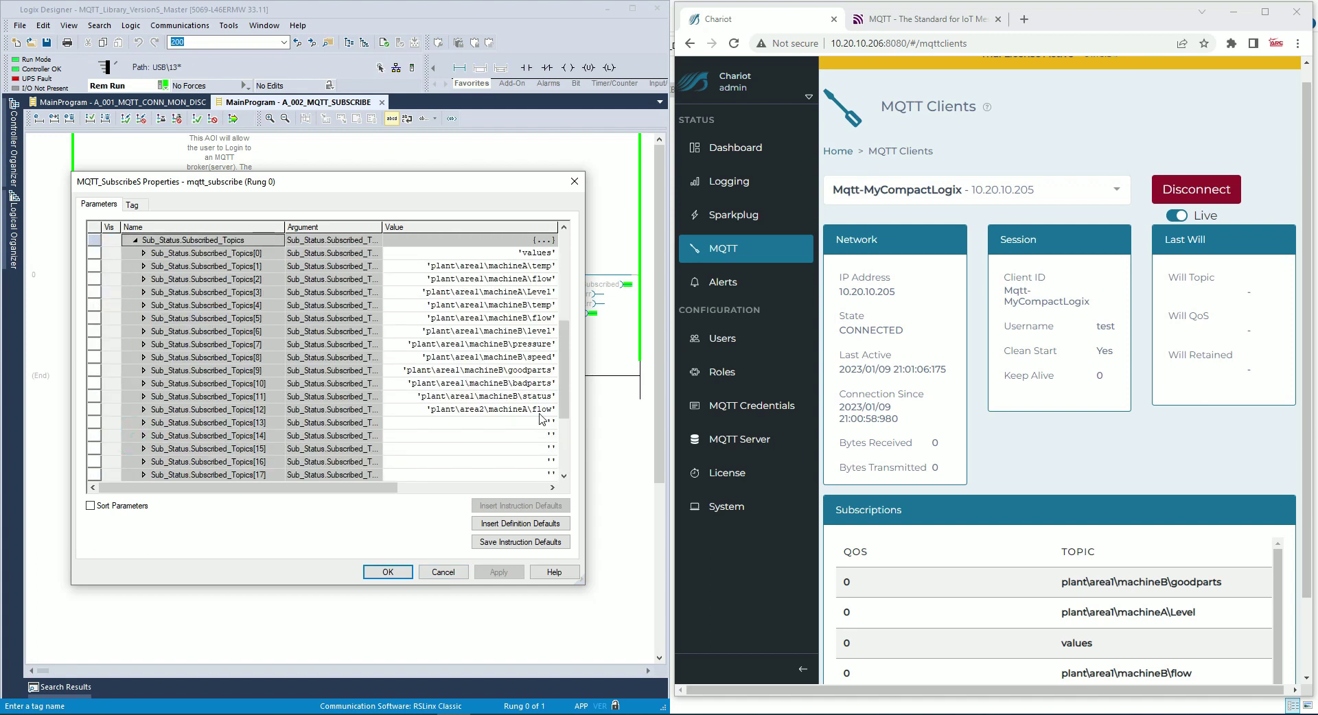
Step: View the Subscribed_Topics[12] string, then cancel out of both dialogs
double_click(395, 414)
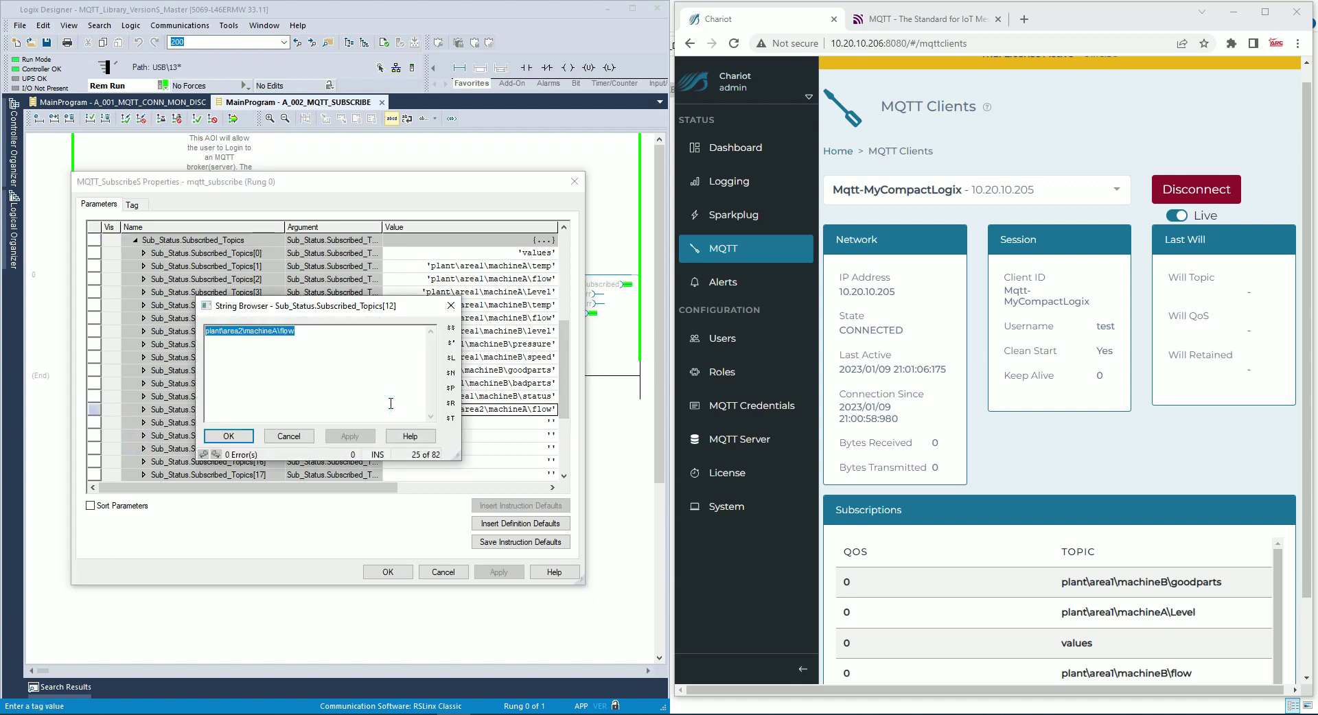
left_click(288, 437)
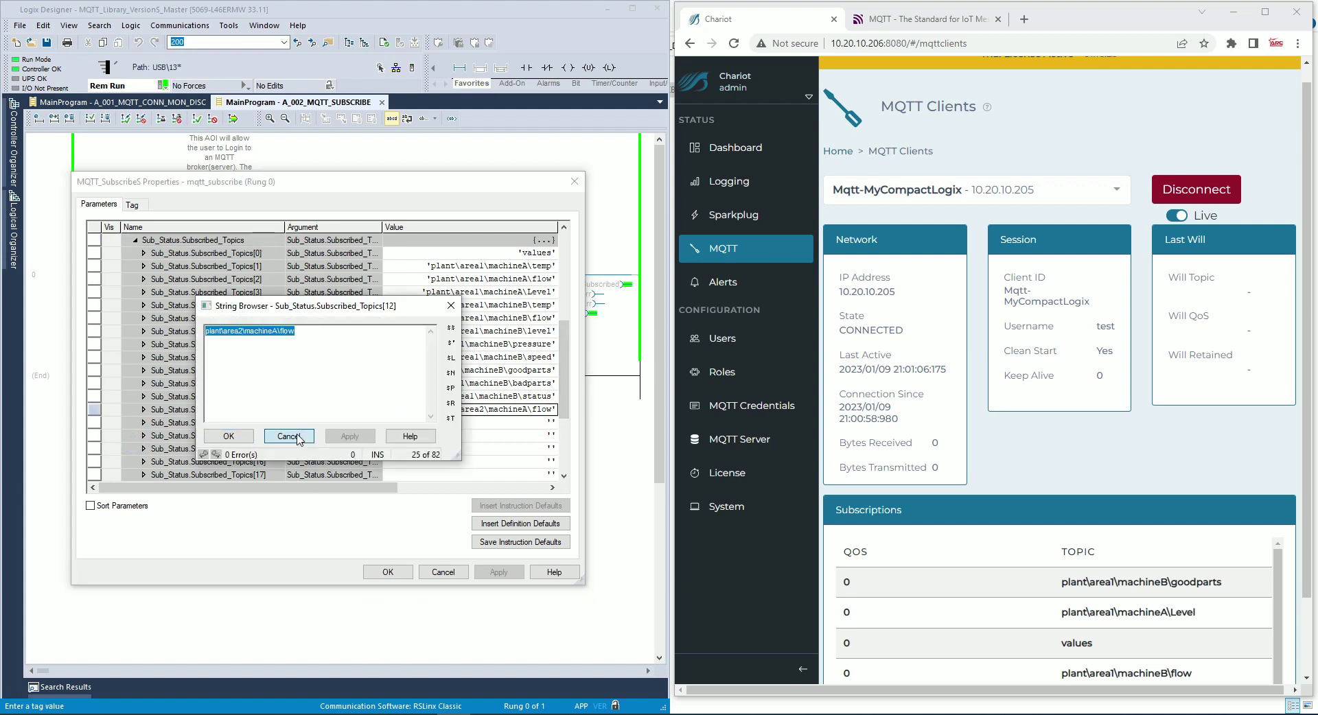
left_click(443, 572)
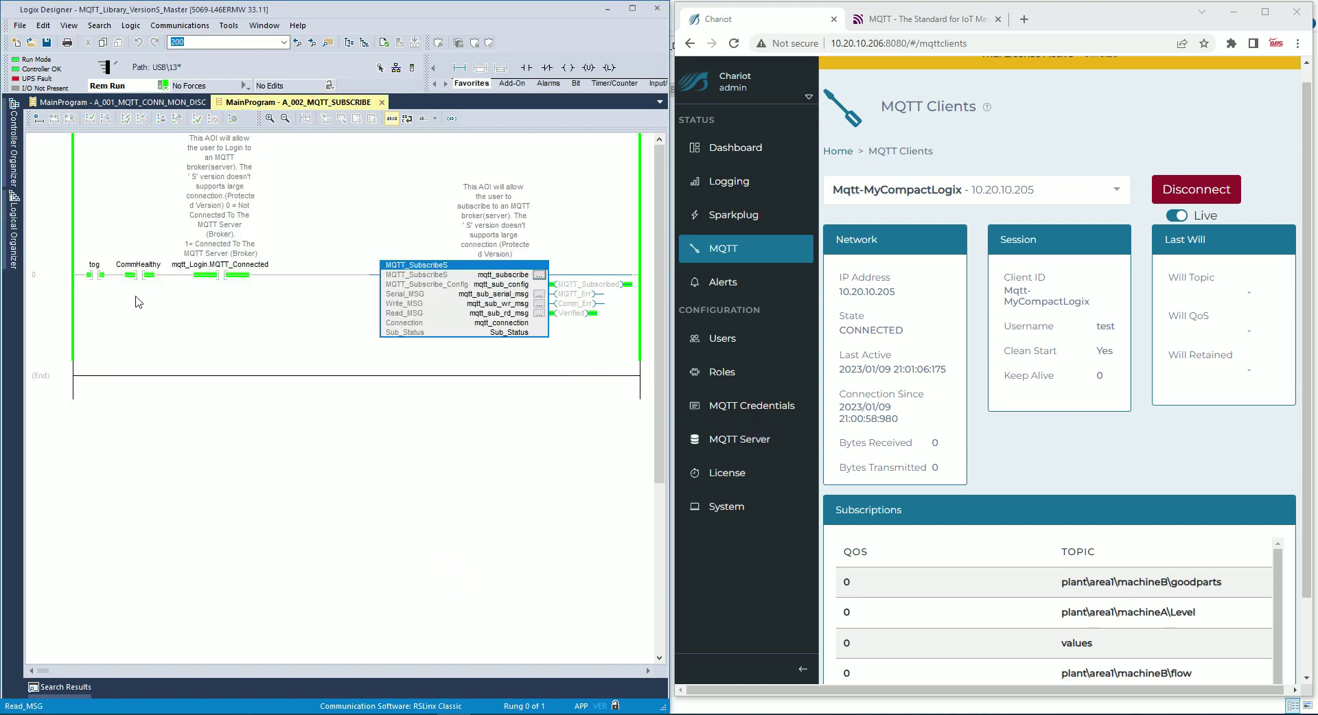
Step: Reopen the subscribe properties, expand Sub_Status.Payloads and select the empty Payloads[12] row
left_click(539, 275)
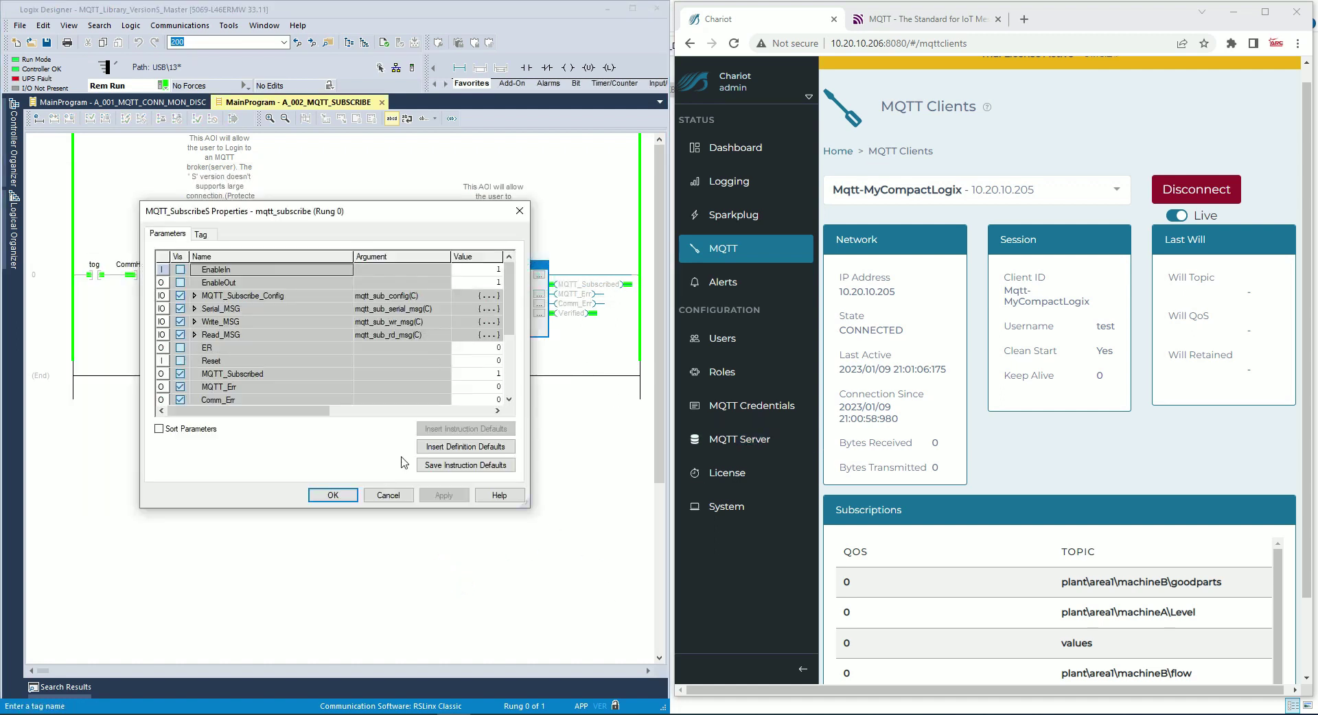
left_click_drag(527, 506, 603, 581)
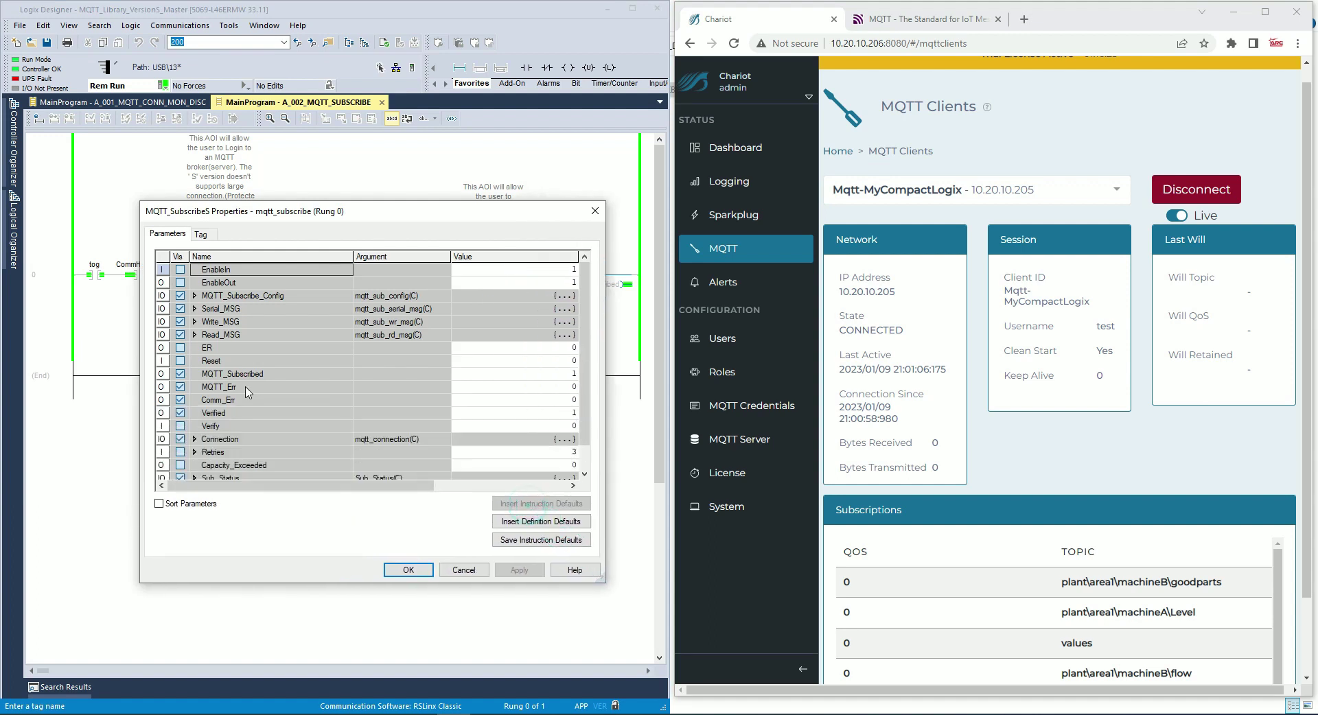
scroll(247, 457, "down", 1)
left_click(195, 452)
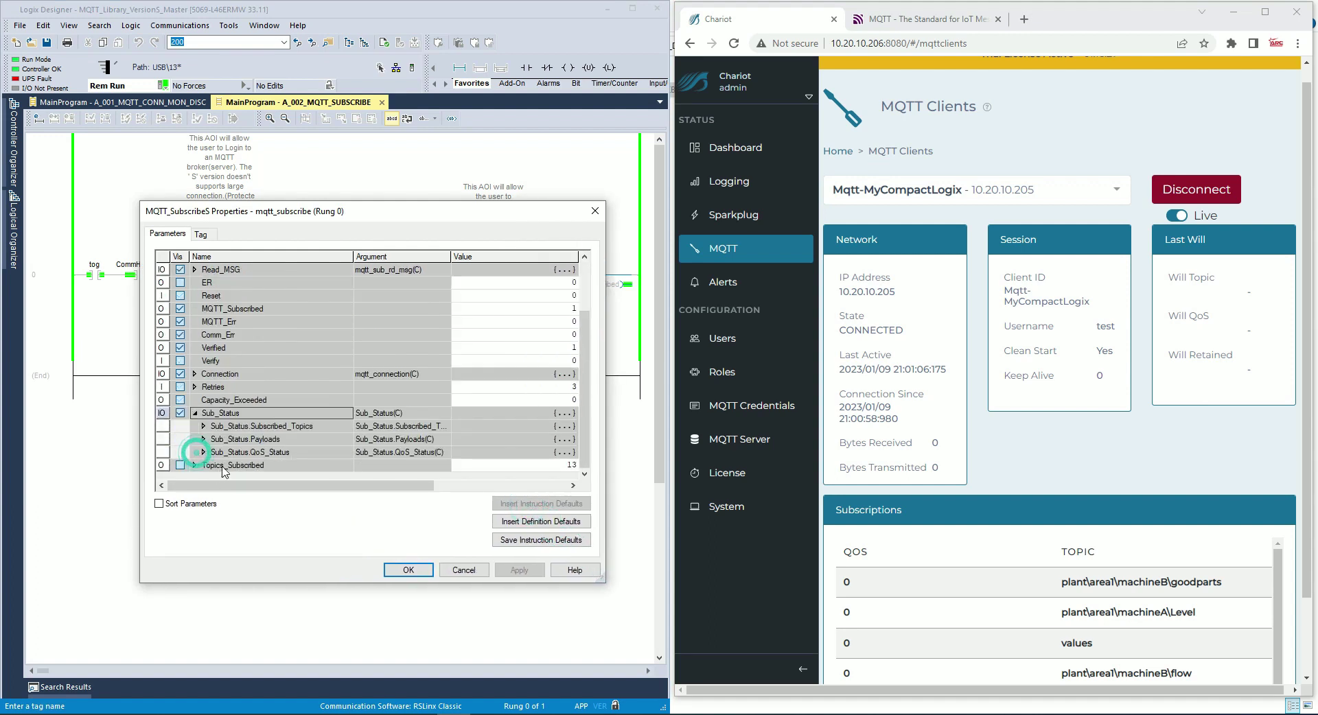
left_click(204, 440)
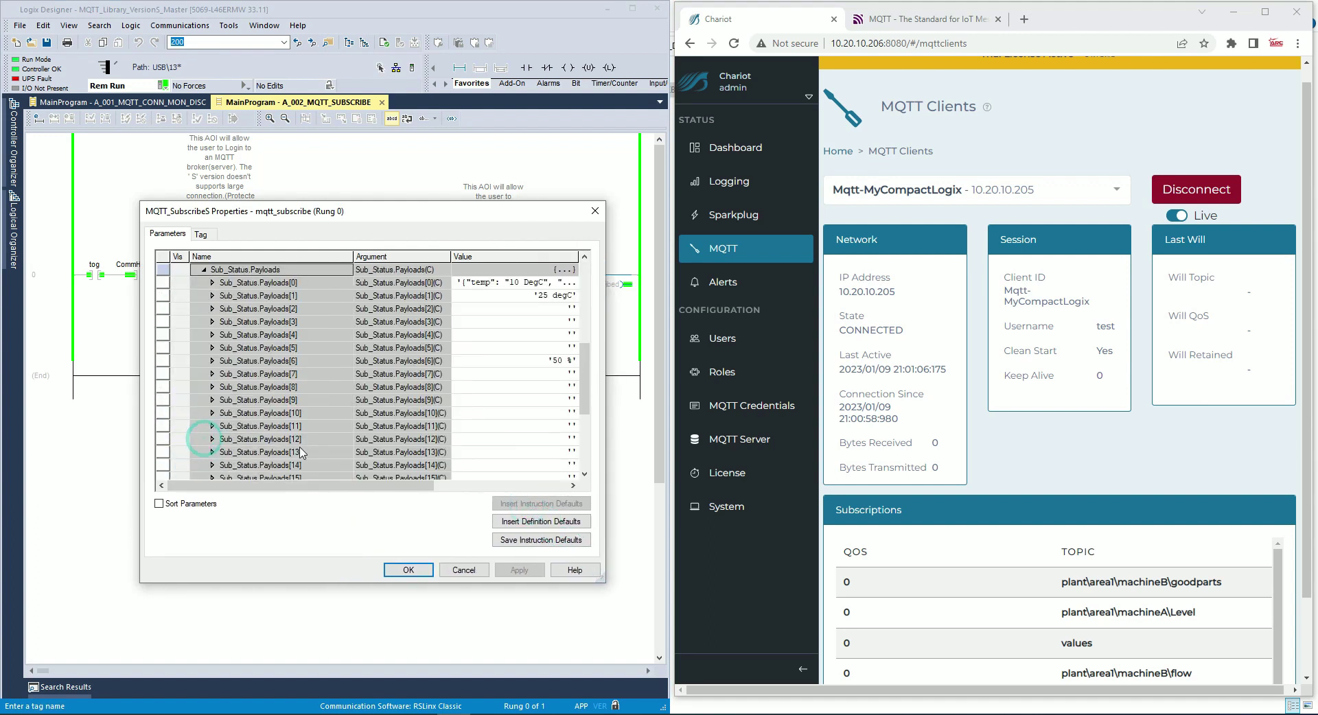
left_click(165, 441)
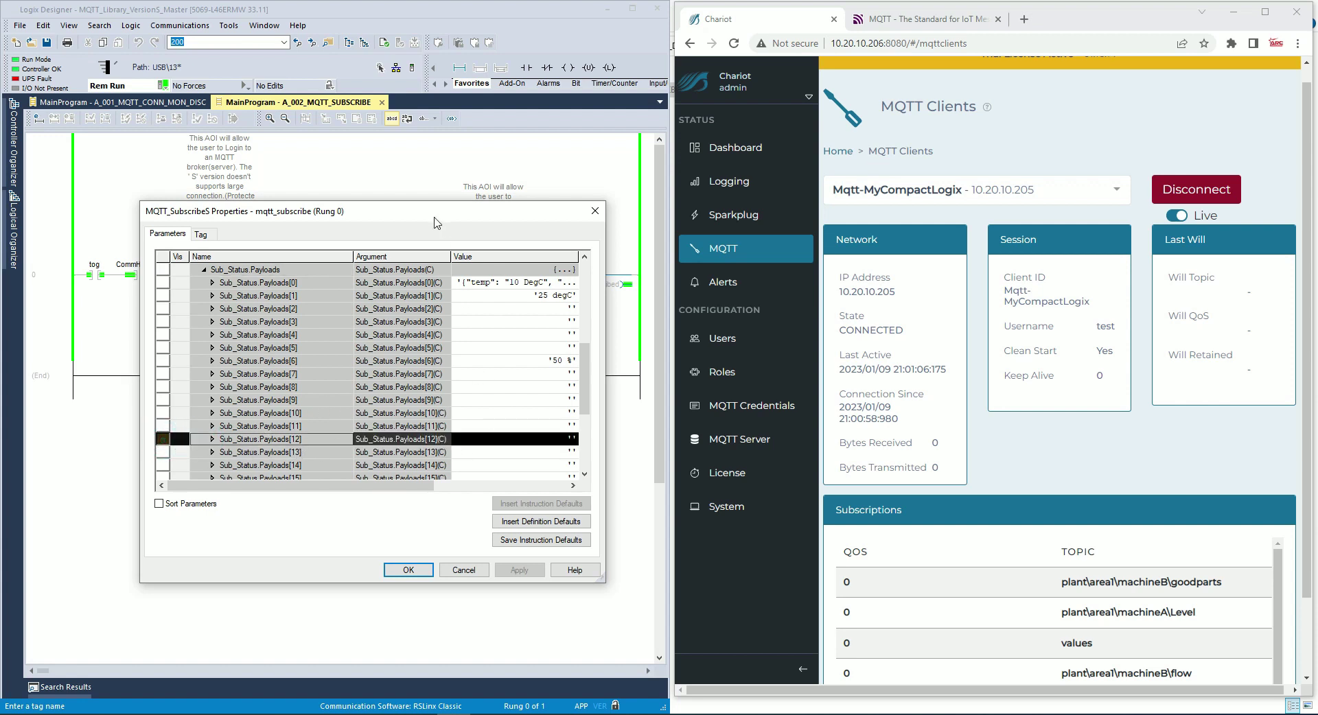
left_click_drag(437, 212, 305, 191)
left_click_drag(472, 559, 495, 574)
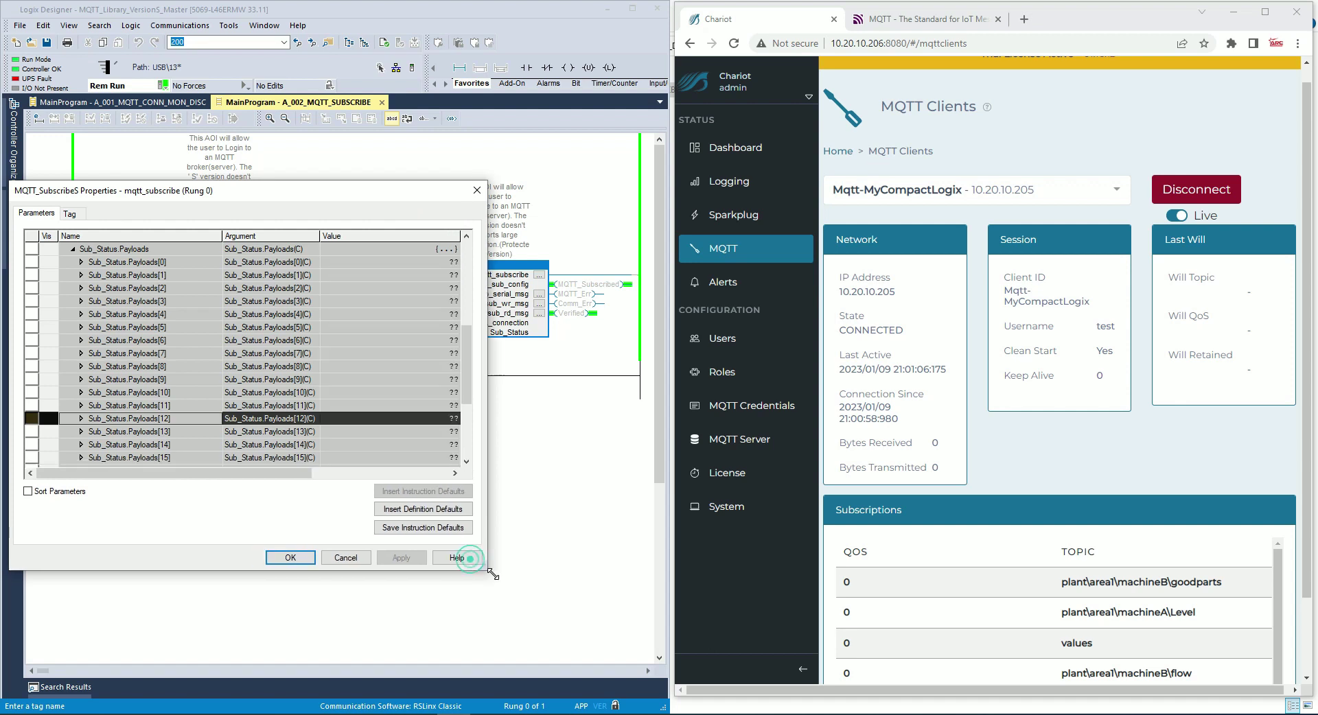
Step: Disconnect the plc test connection and add plant\area2\machineA\flow to its subscription topics
key("alt+Tab")
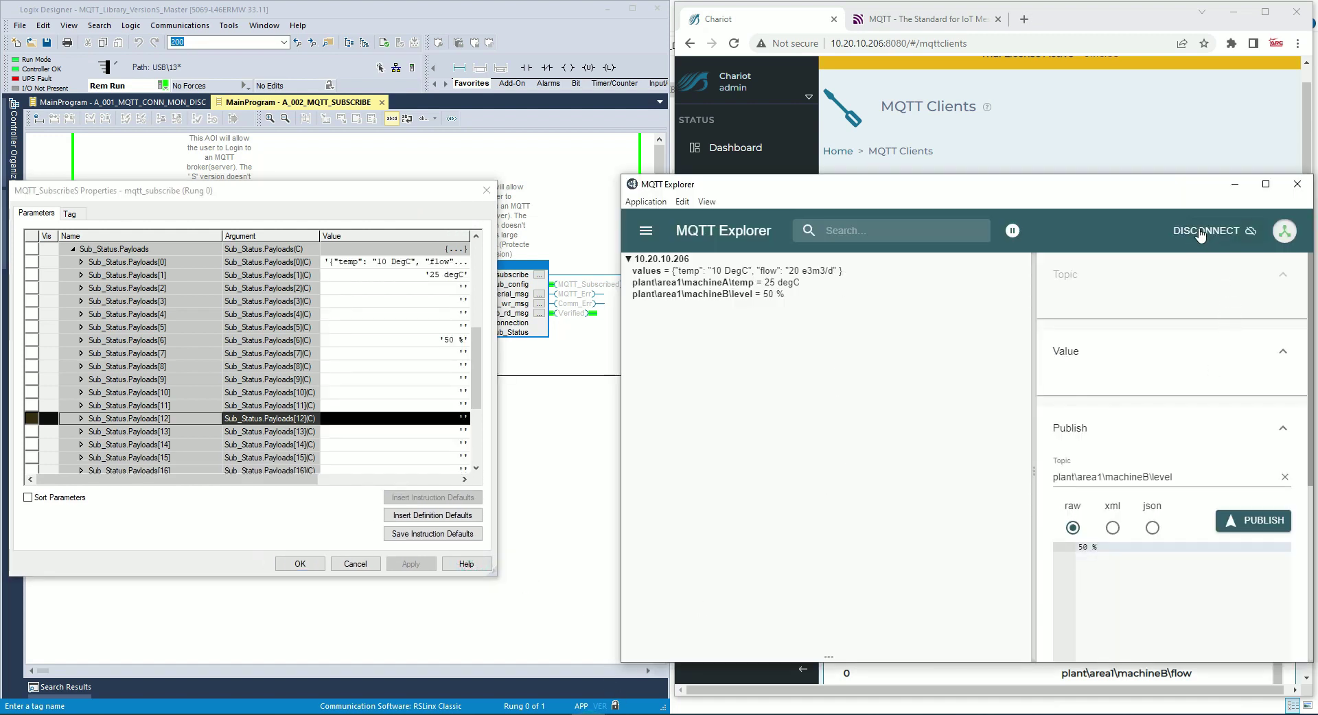
left_click(1198, 232)
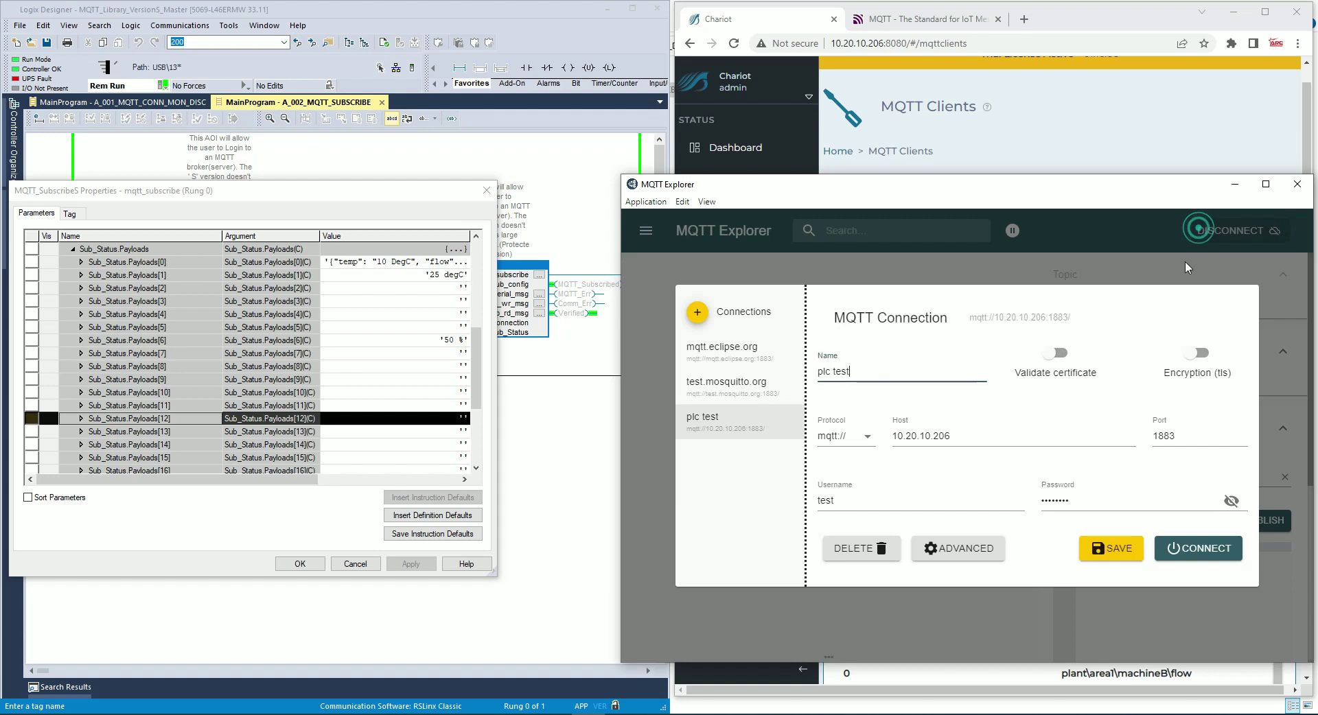
left_click(979, 552)
left_click(876, 365)
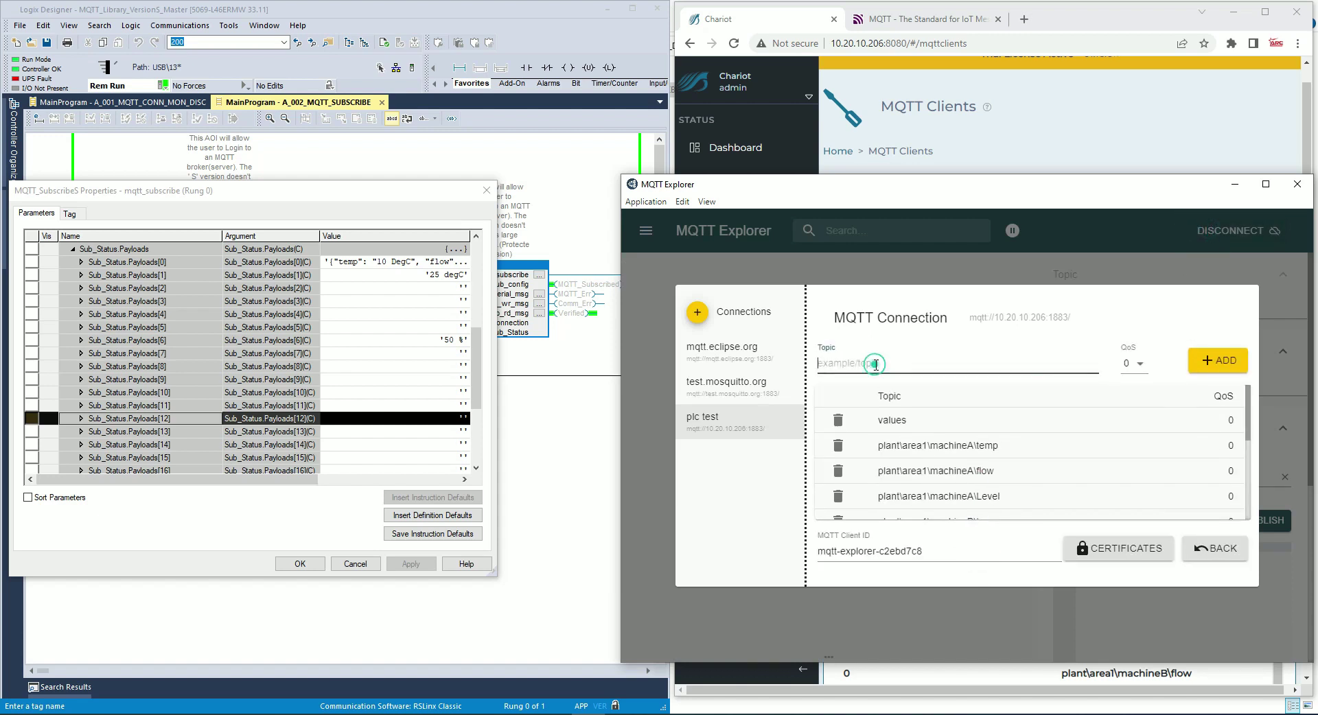
type("plant\\area2\\machineA\\flow")
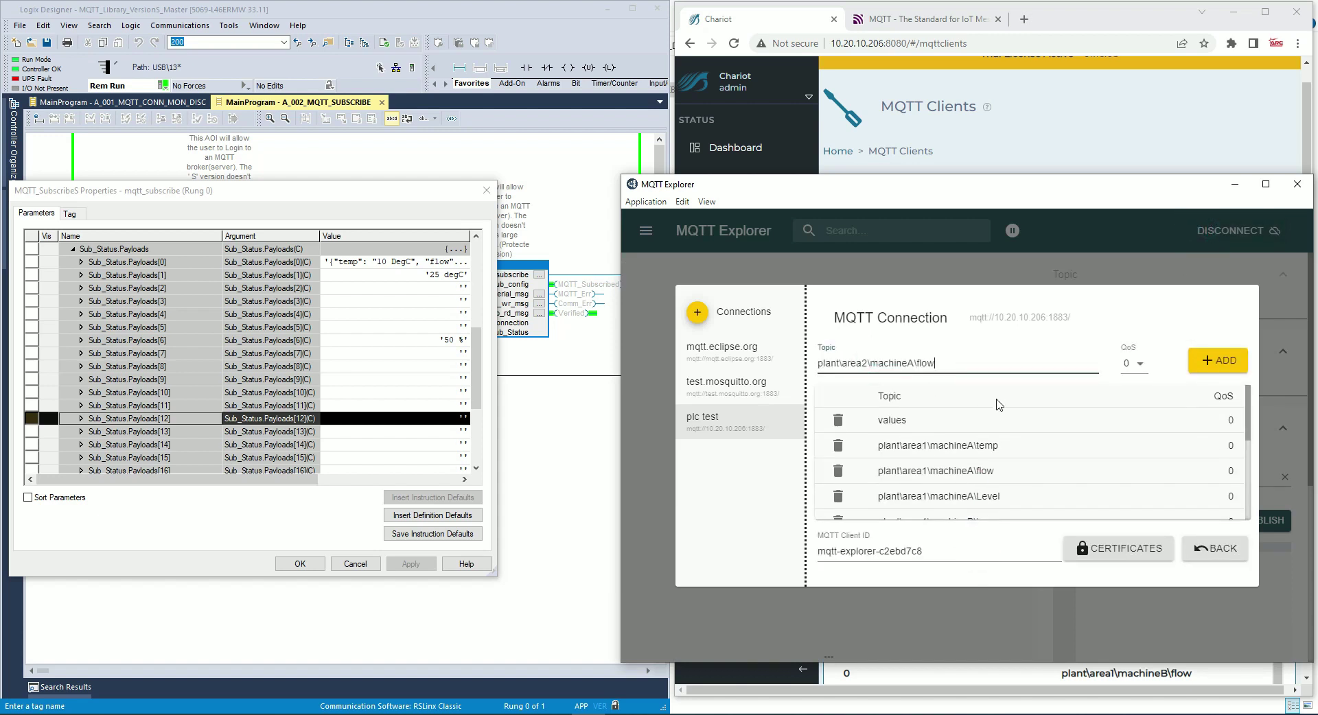
left_click(1210, 359)
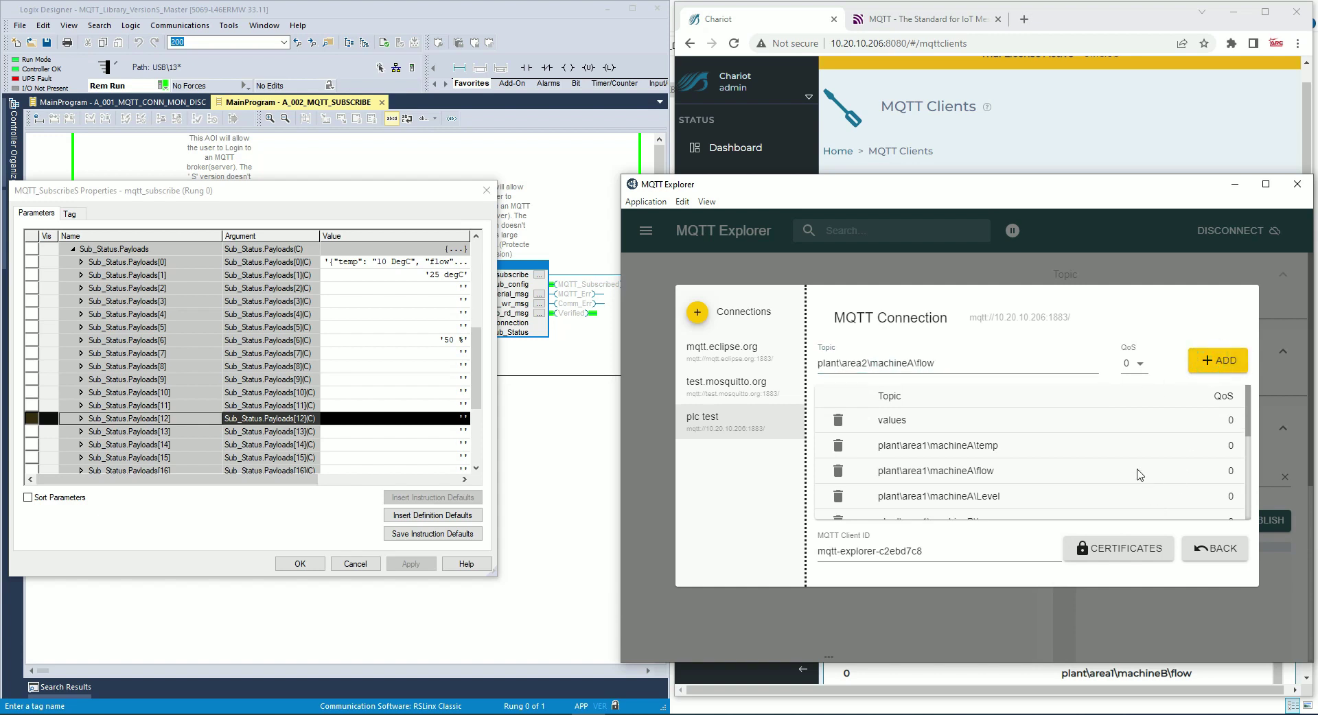
left_click_drag(1251, 429, 1252, 515)
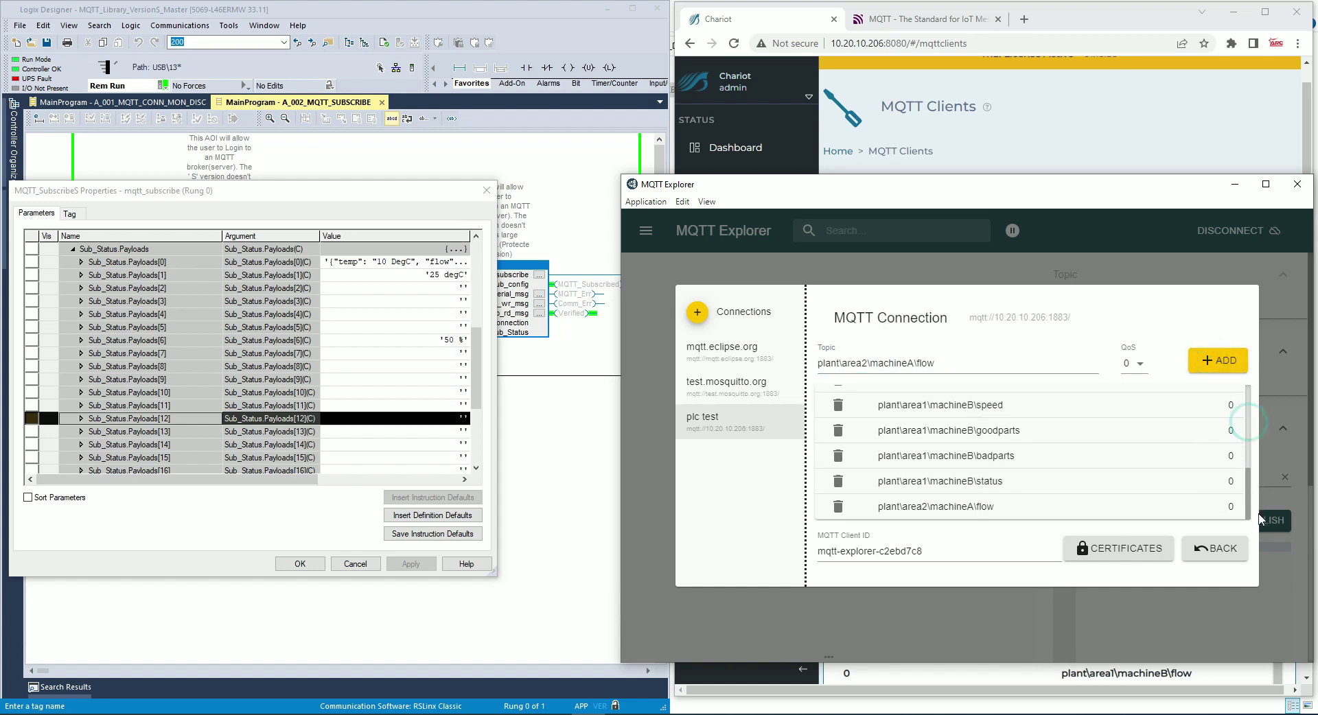
left_click(1200, 552)
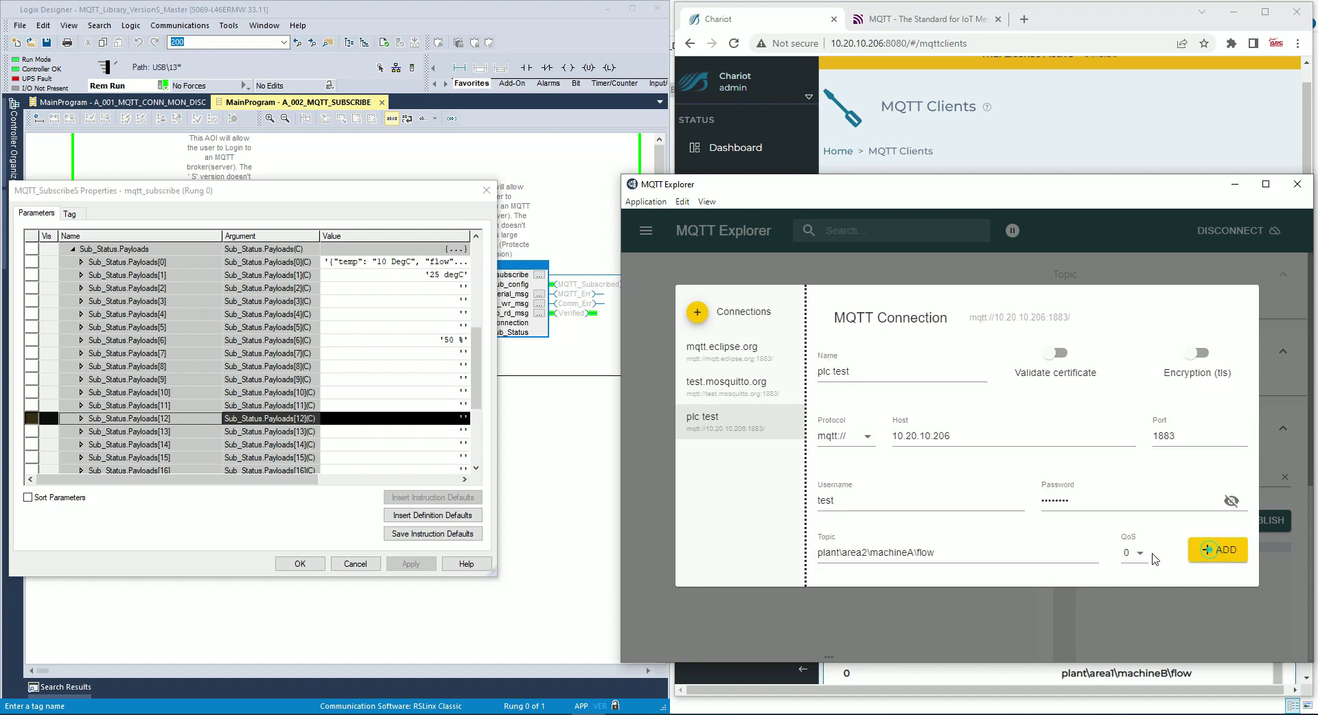
Step: Reconnect and publish 340 m3/d to plant\area2\machineA\flow
key("Return")
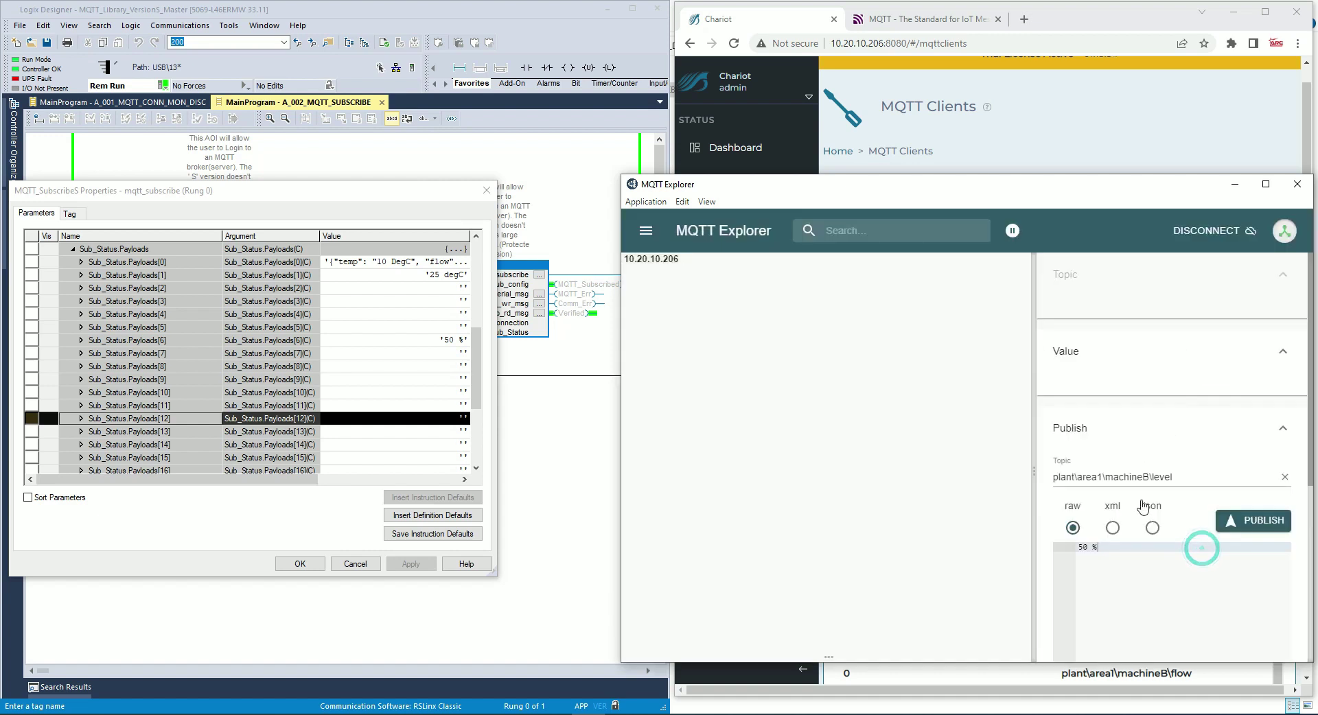
triple_click(1183, 475)
type("plant\\area2\\machineA\\flow")
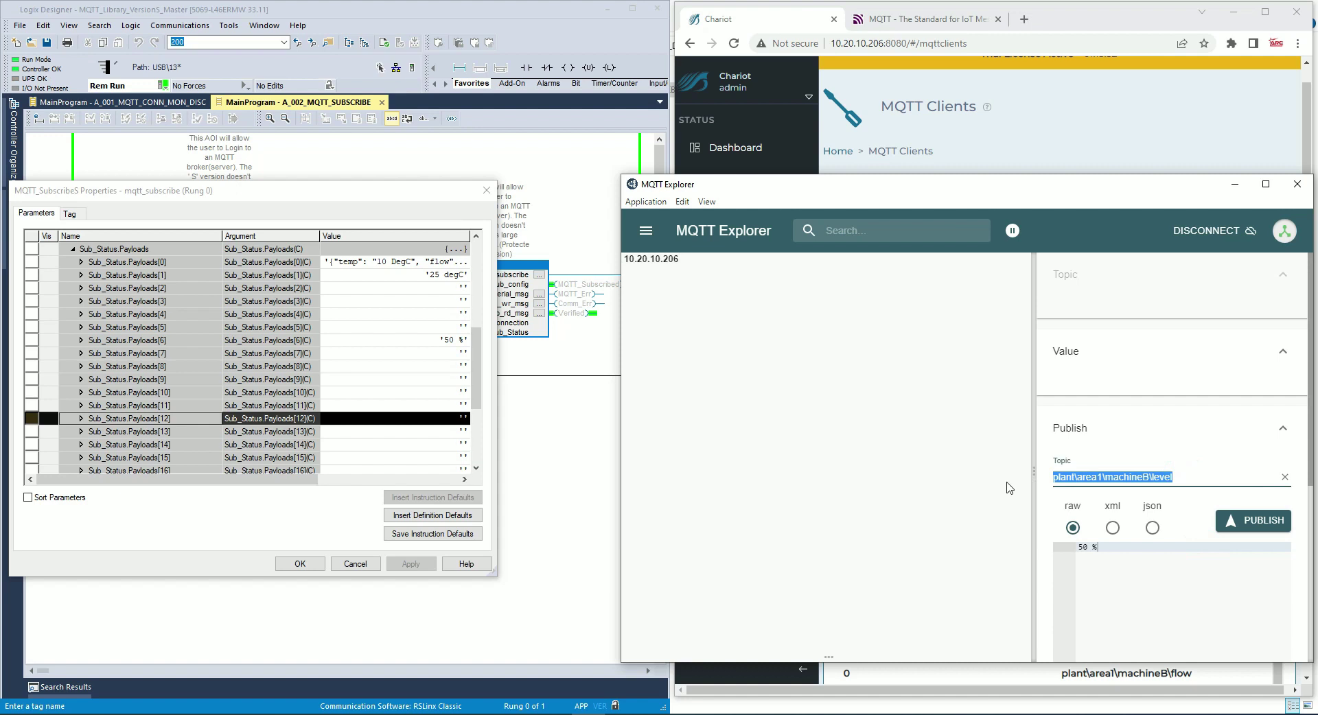
triple_click(1107, 551)
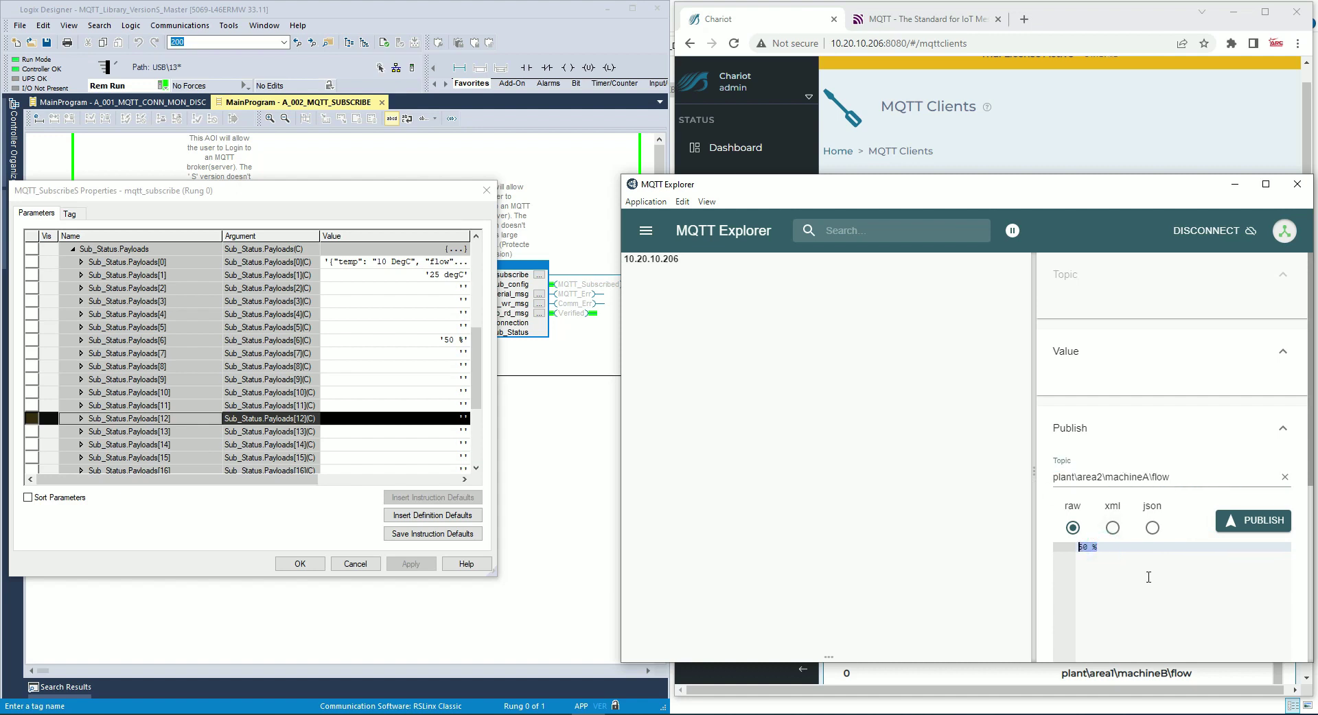
type("34")
left_click(1254, 520)
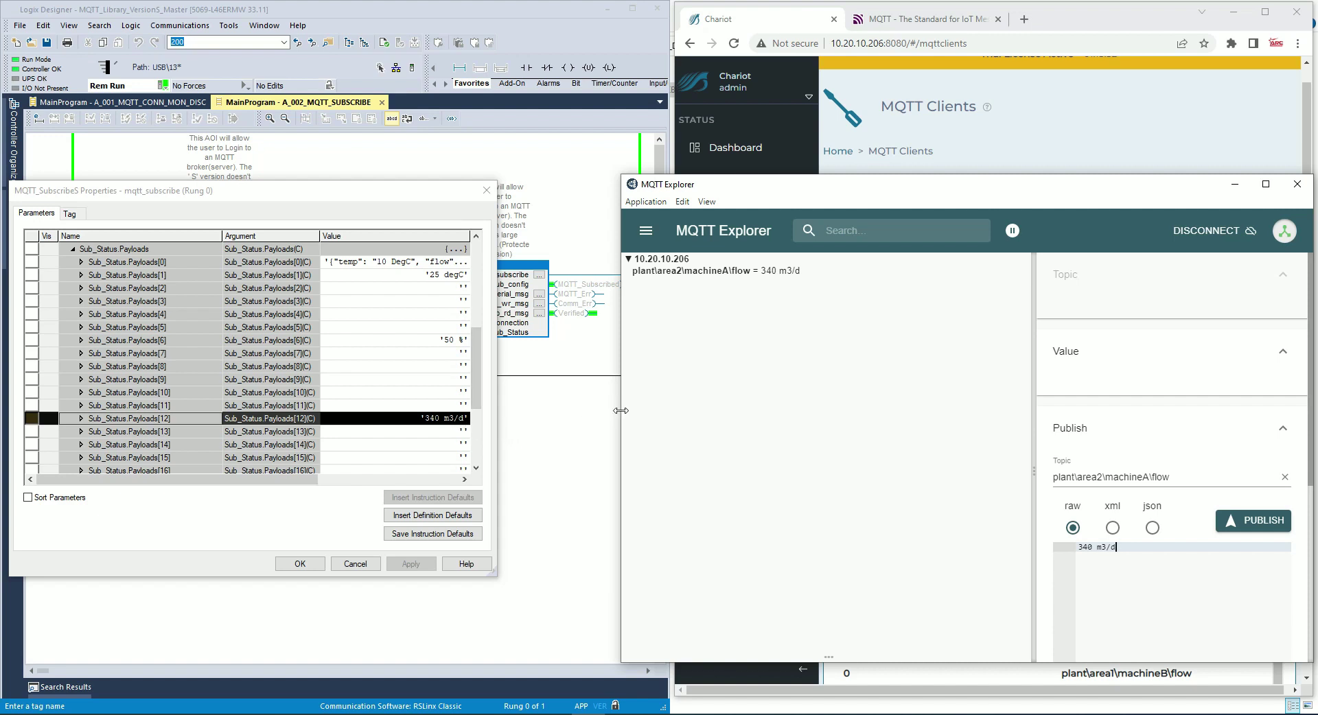
Step: Narrow MQTT Explorer, move the MQTT_SubscribeS Properties dialog clear, and view its grid from the top
left_click_drag(621, 410, 675, 412)
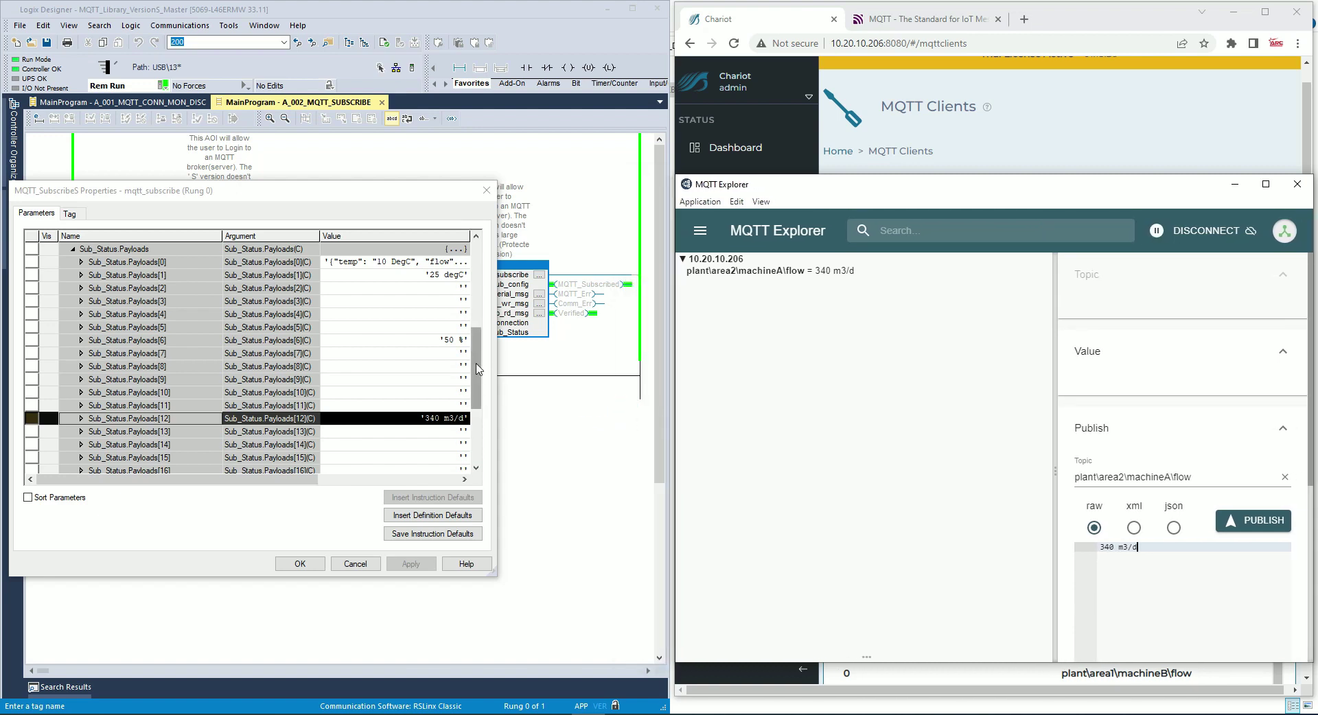
left_click_drag(216, 200, 318, 257)
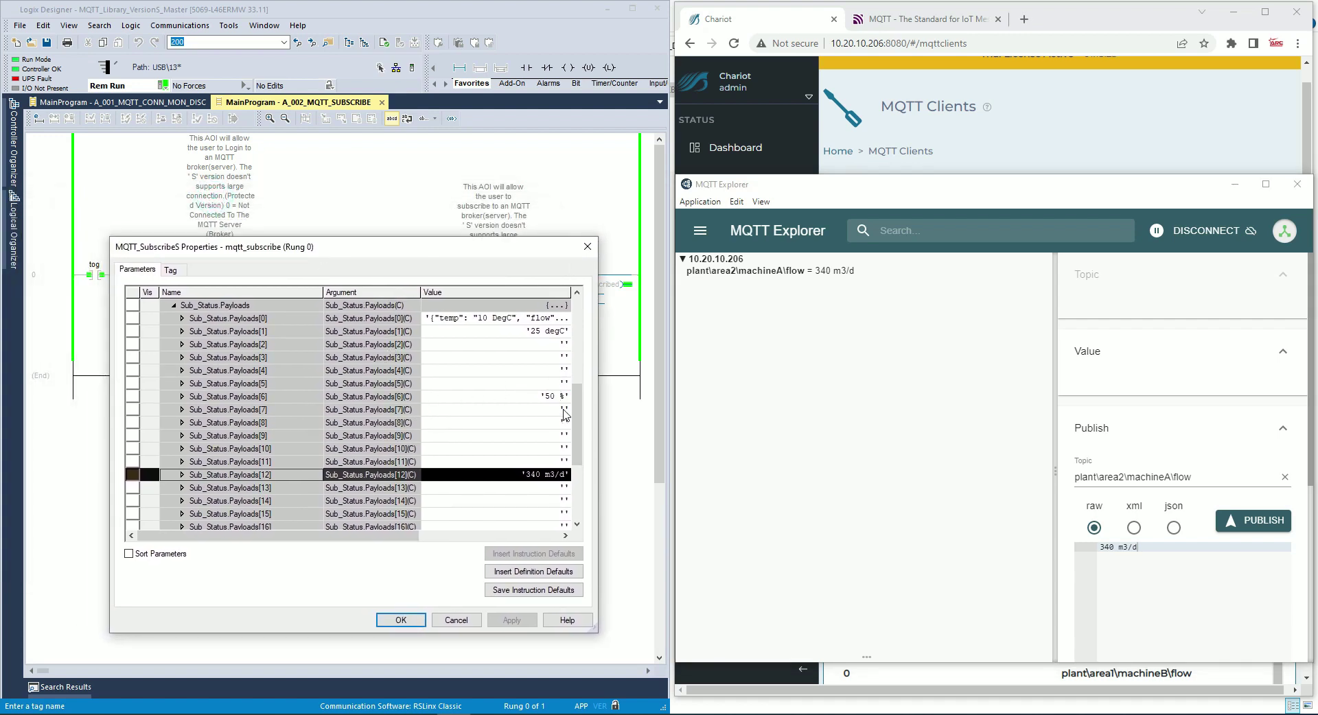
scroll(579, 414, "up", 9)
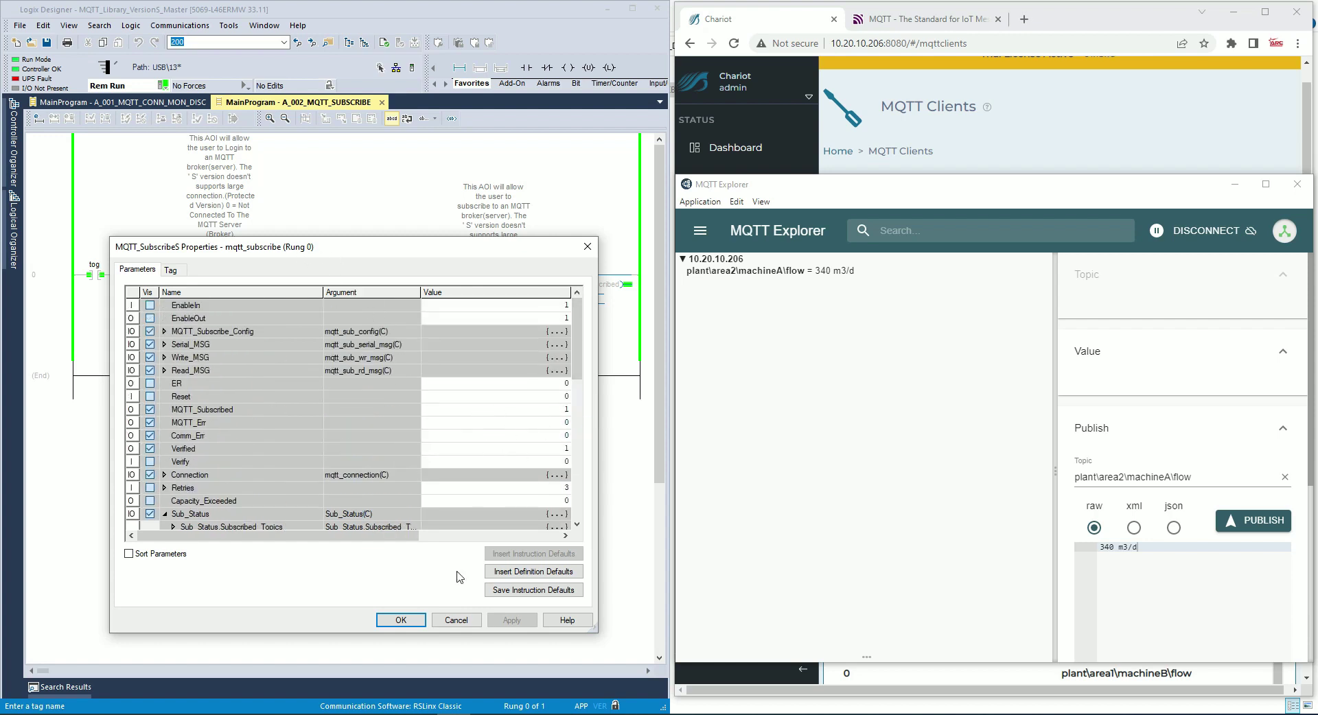
Step: Close the subscribe properties and open the A_003_MQTT_UNSUBSCRIBE routine's ladder logic
left_click(401, 620)
left_click(22, 165)
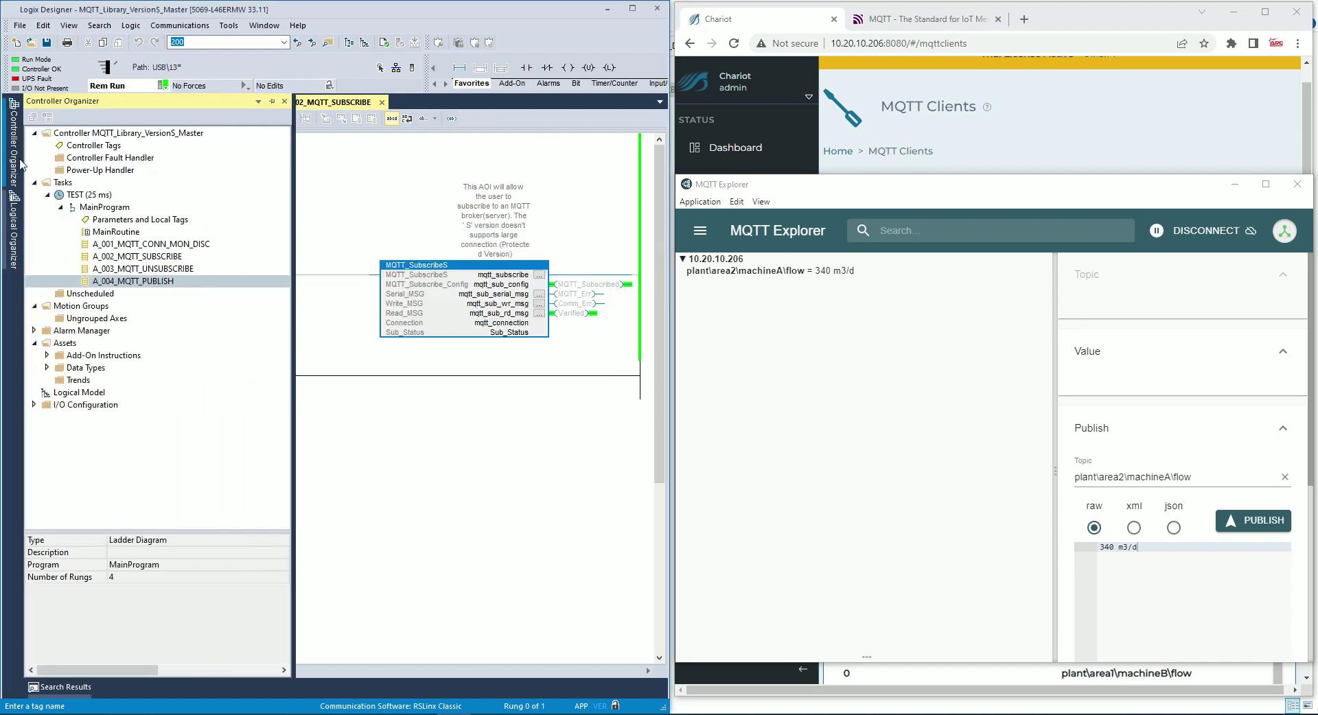
left_click(148, 282)
left_click(164, 267)
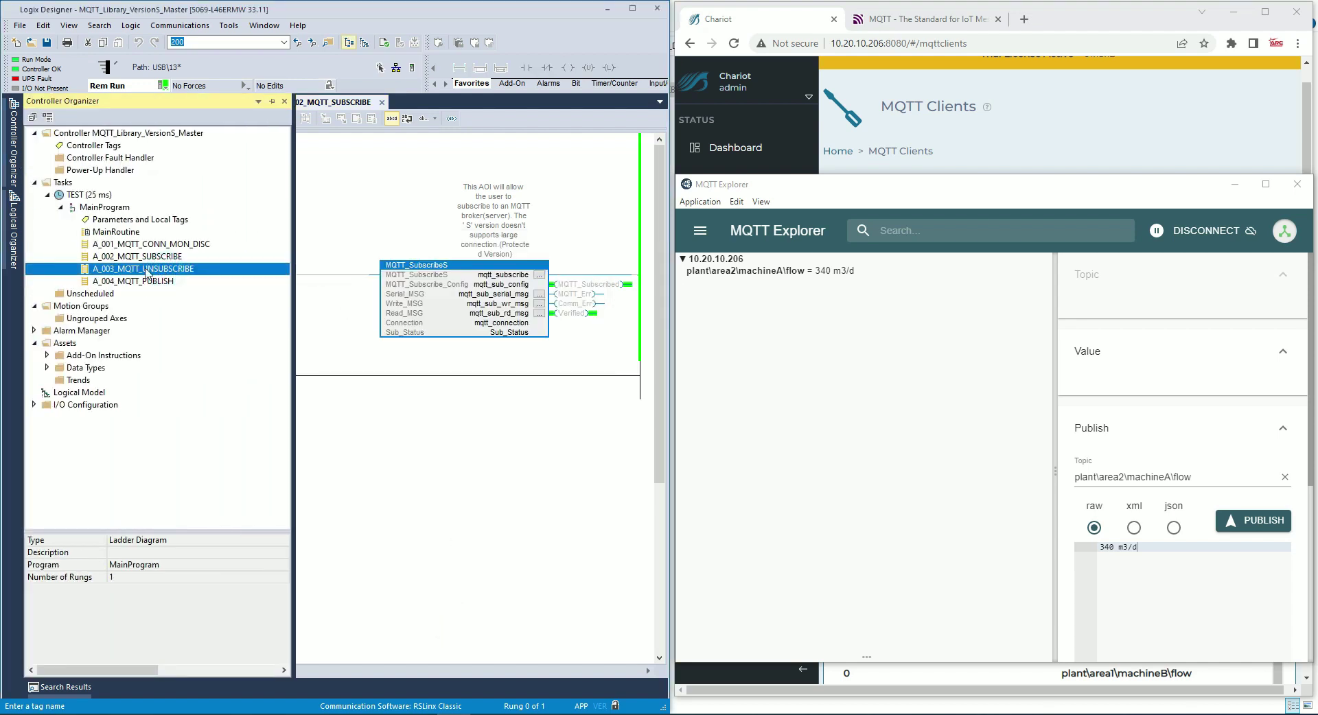
double_click(160, 270)
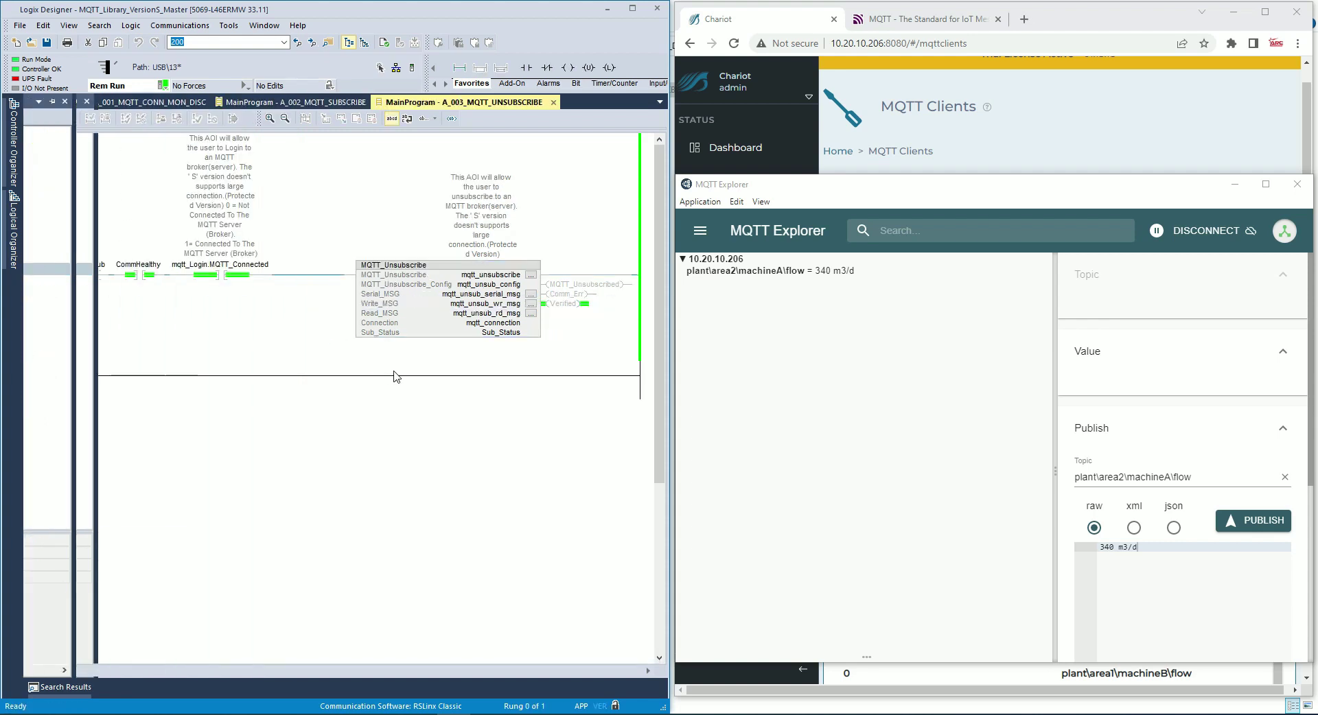
Step: Review MQTT_Unsubscribe's Config.Topics (values, machineB goodparts, machineA Level, machineB flow), then close the dialog
left_click(532, 275)
left_click_drag(385, 217, 320, 200)
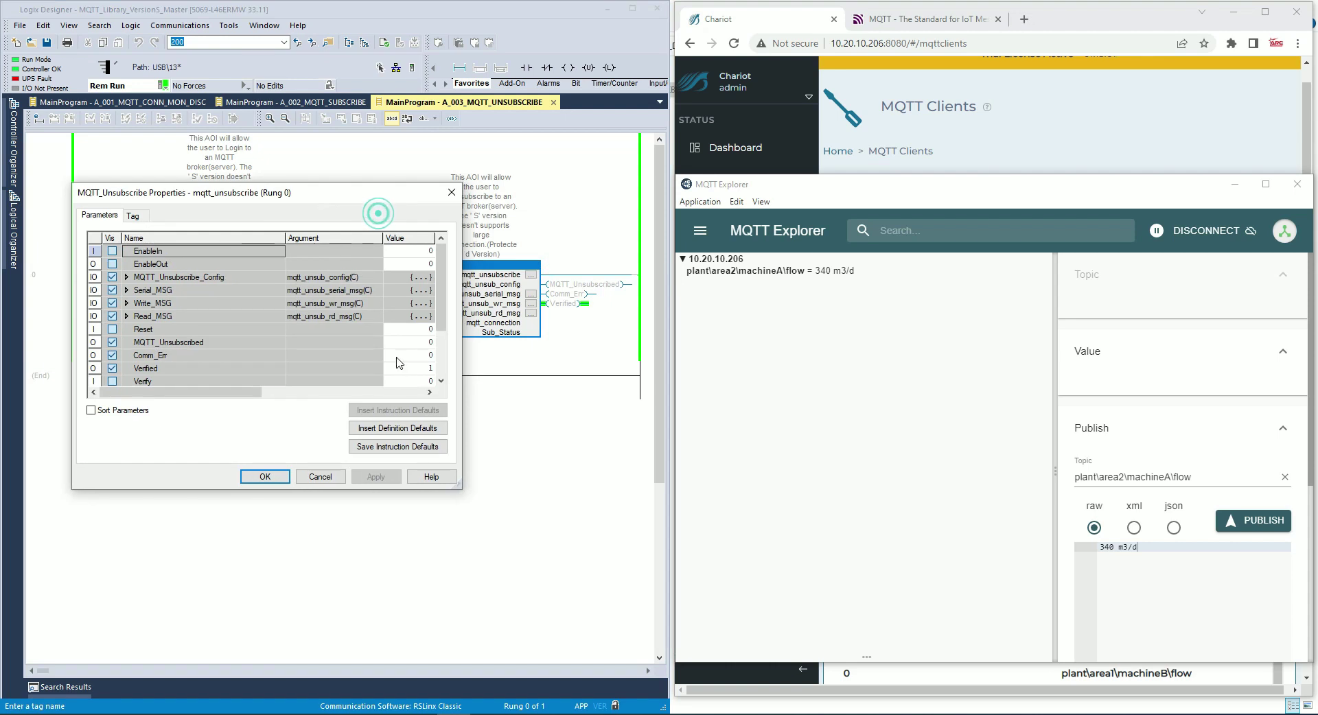
left_click_drag(460, 484, 595, 583)
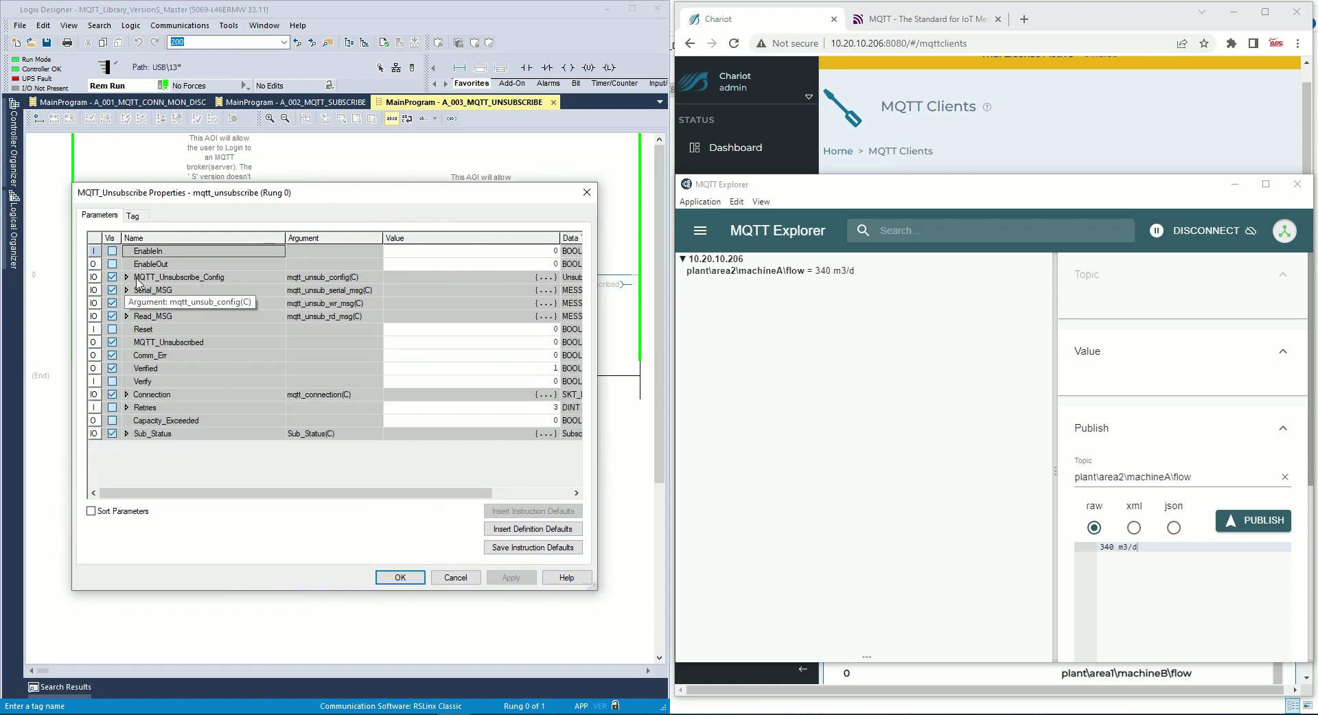
left_click(126, 277)
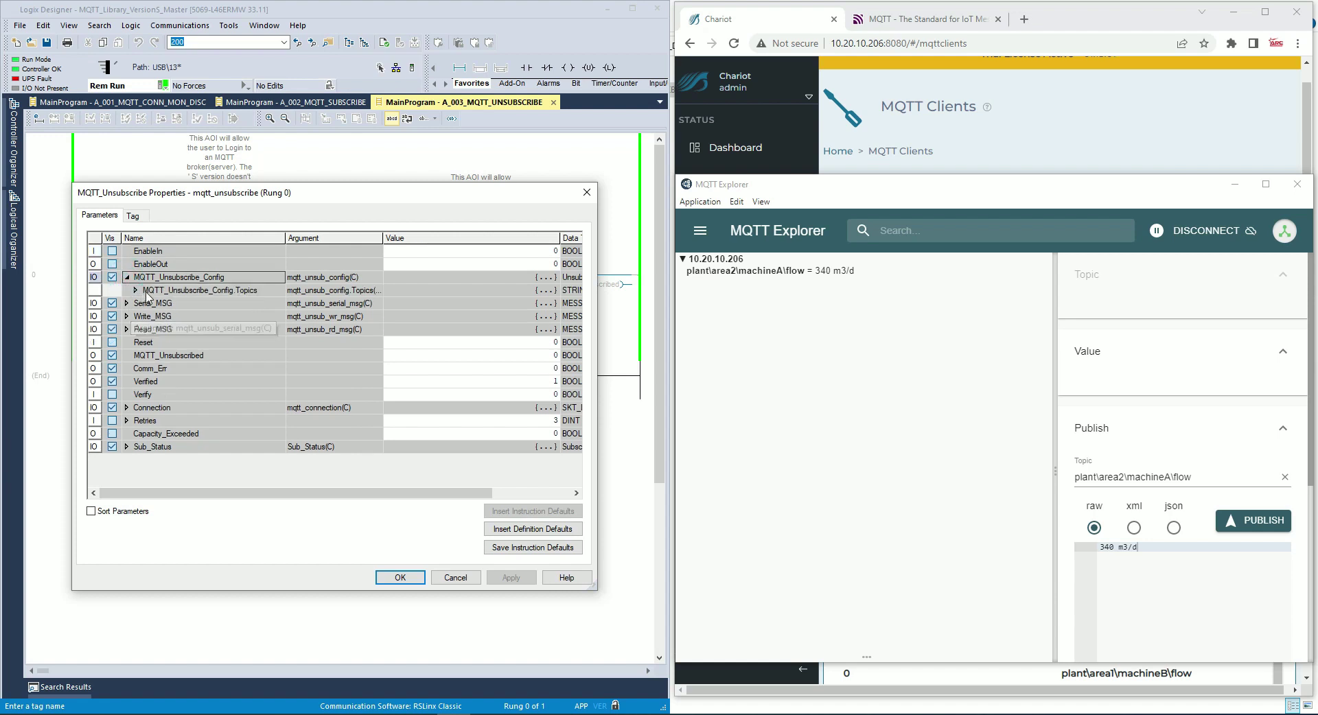
left_click(135, 290)
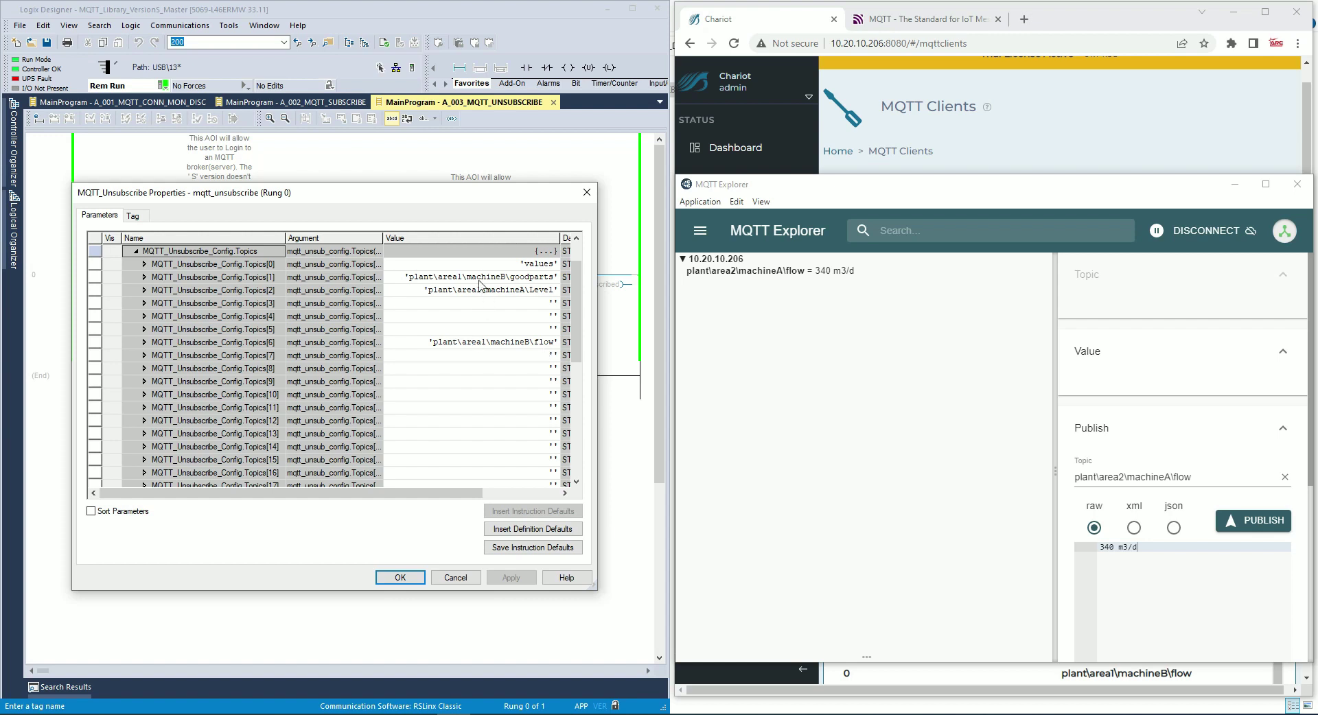
scroll(501, 382, "down", 2)
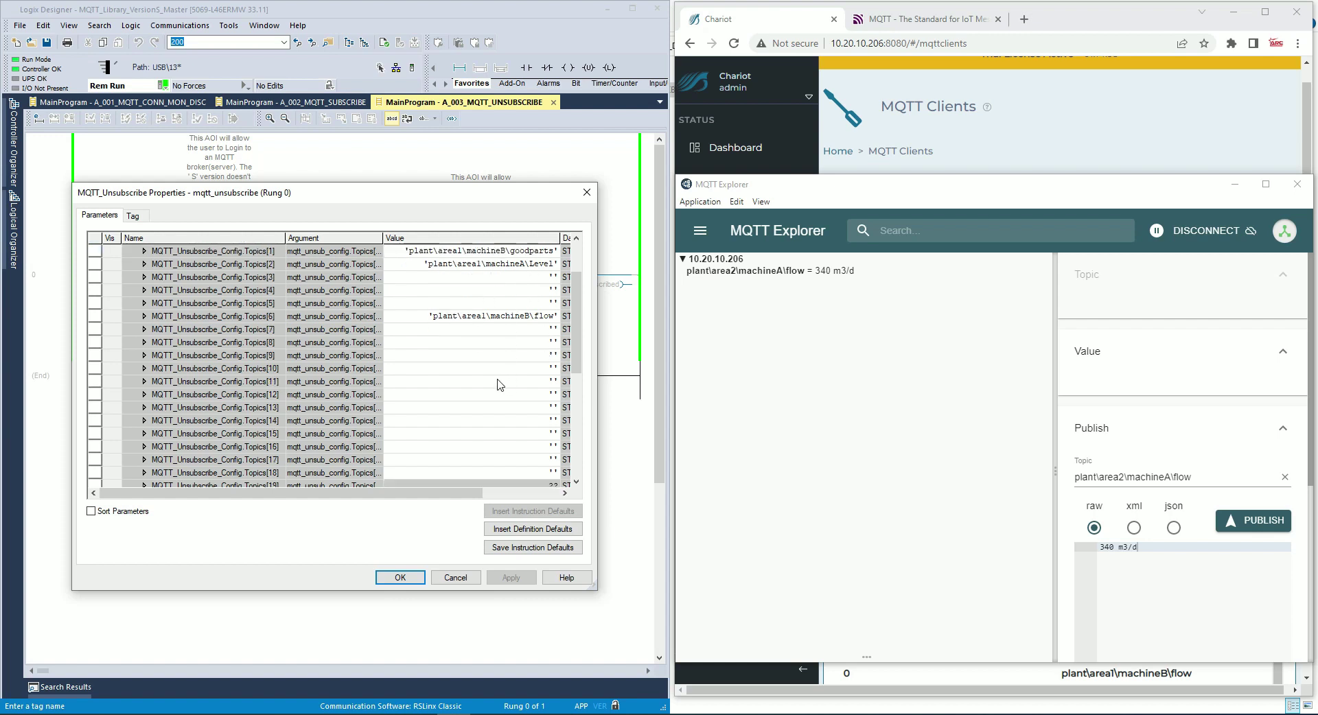
scroll(480, 428, "up", 3)
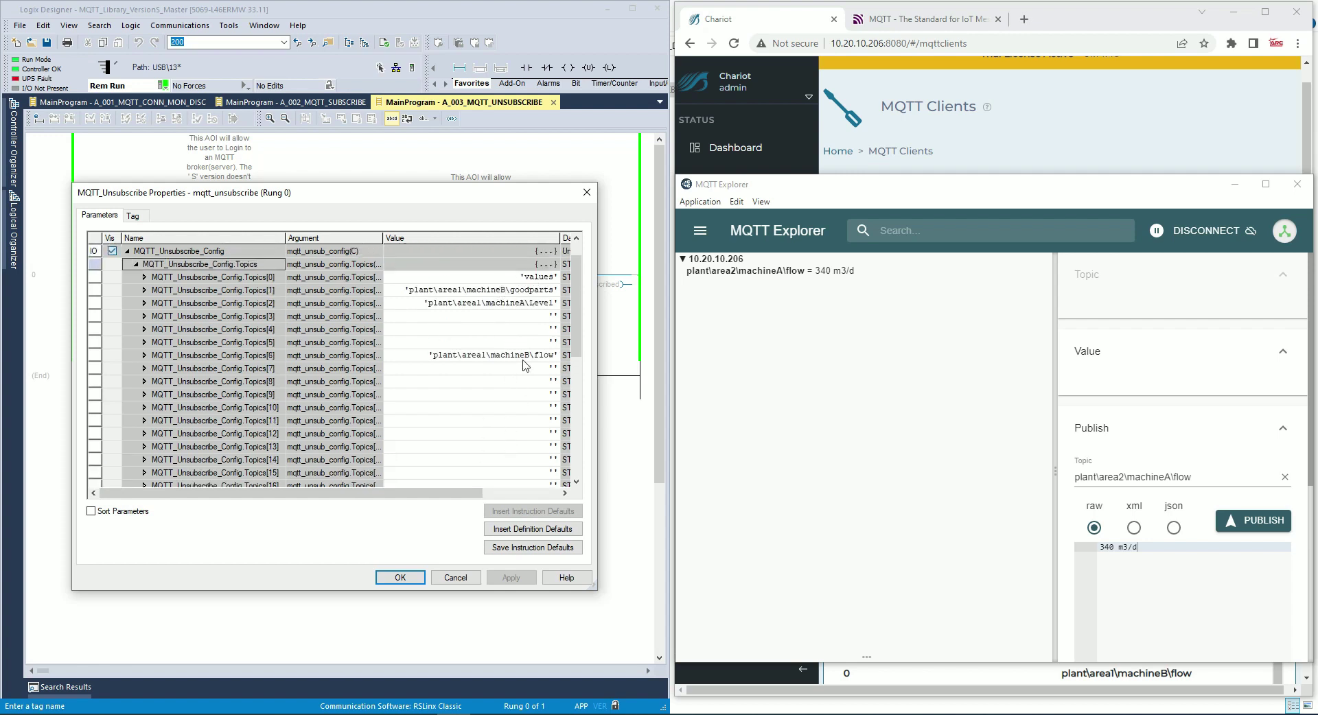
left_click_drag(406, 205, 356, 199)
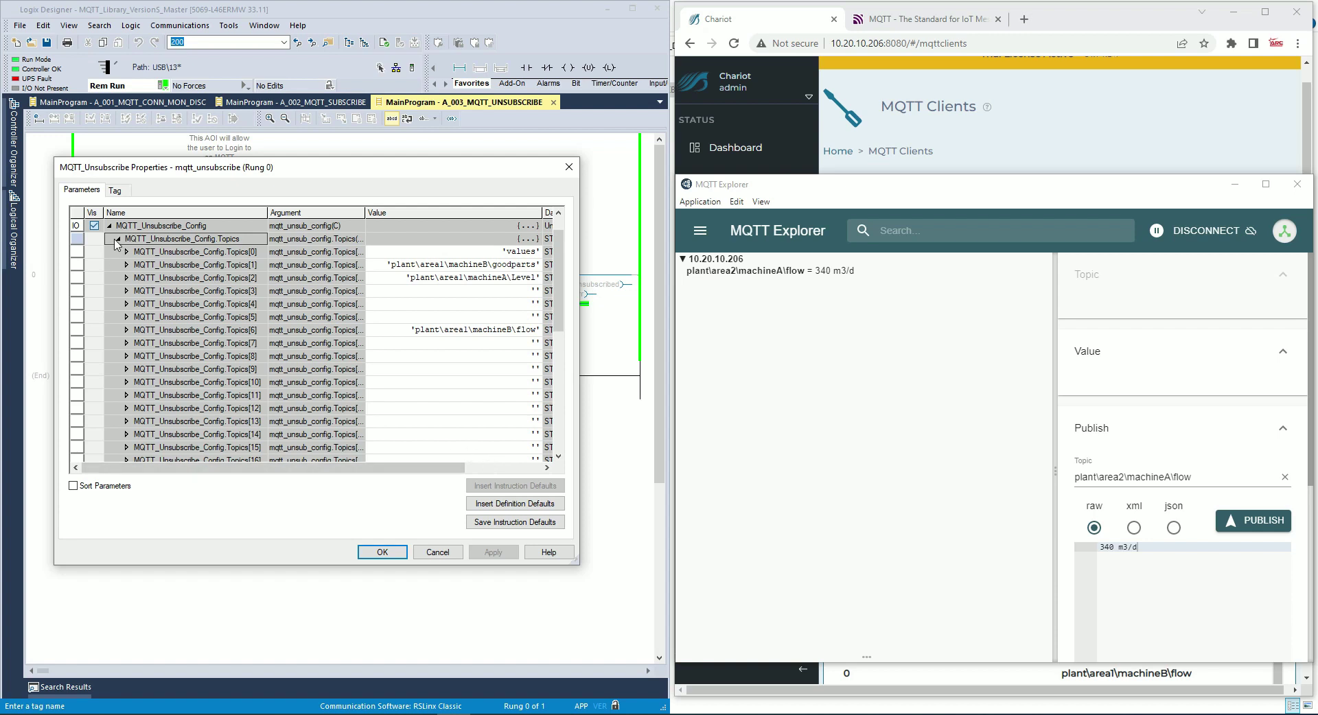
left_click(119, 243)
left_click(118, 240)
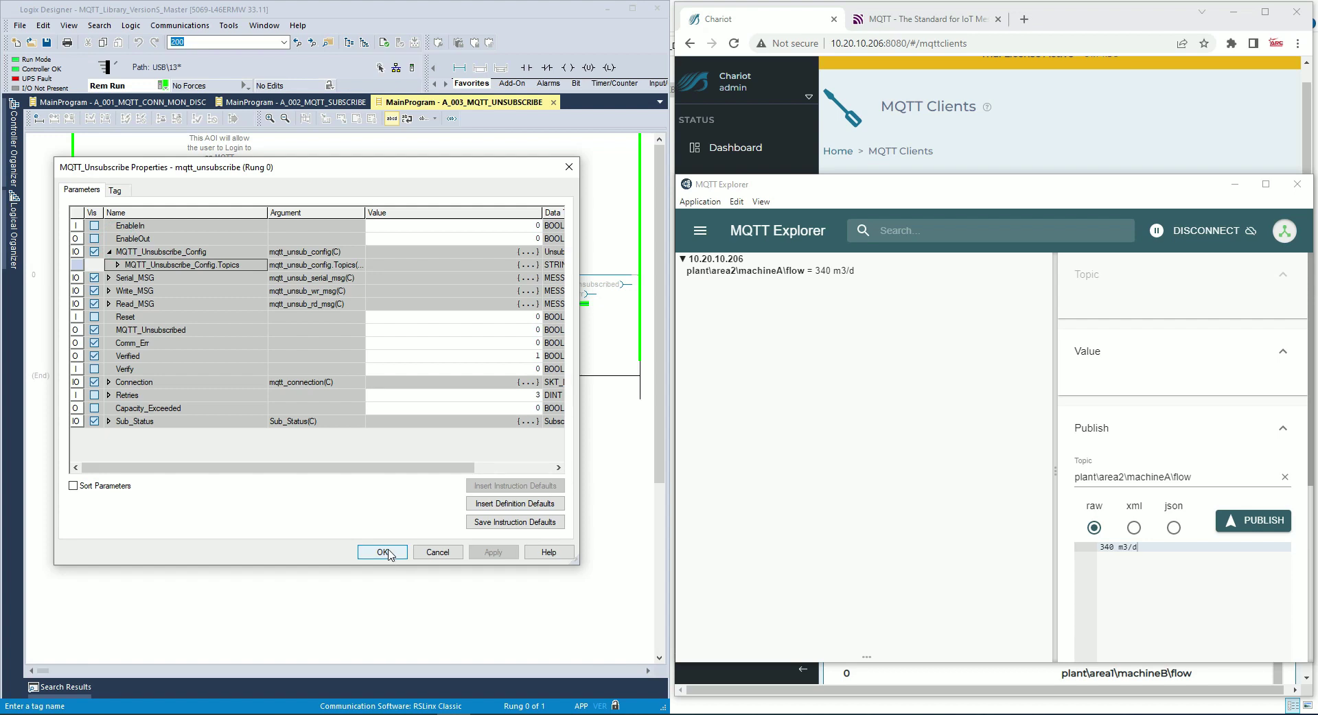
left_click(384, 553)
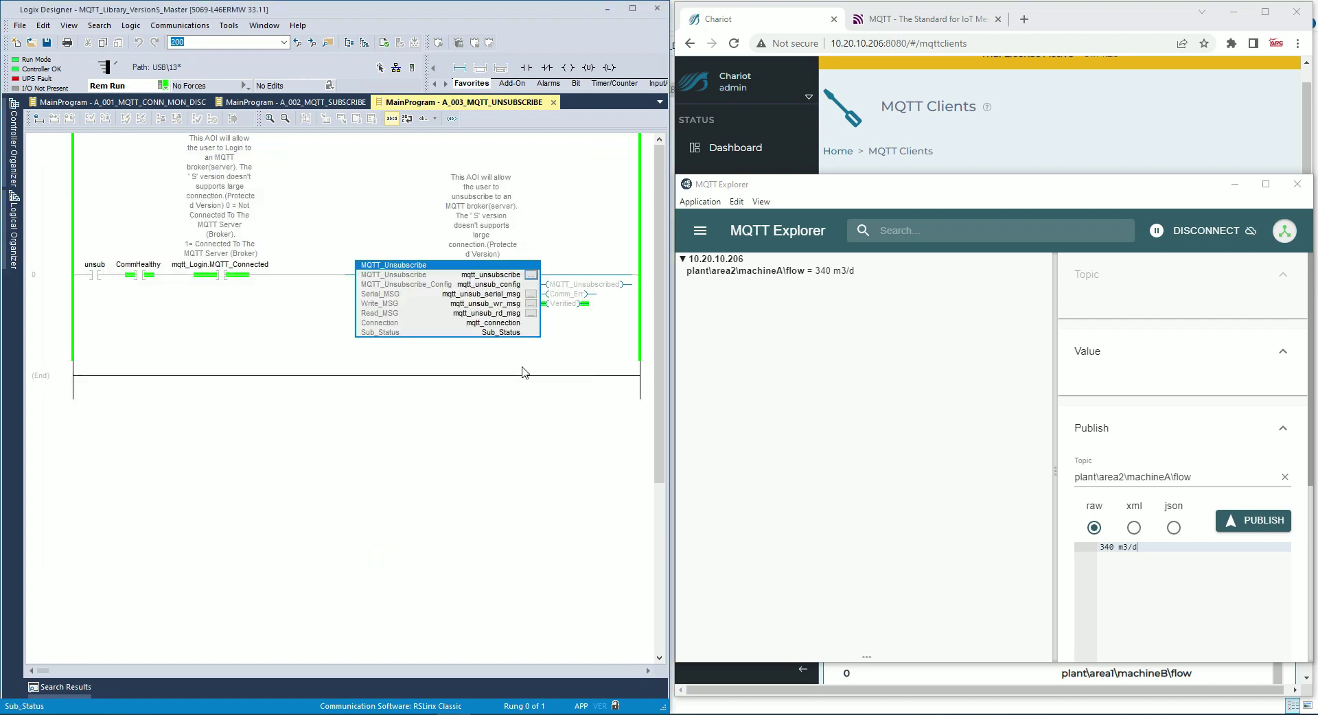
Step: Watch Sub_Status in an enlarged Quick Watch pane, collapsing Payloads and expanding Subscribed_Topics
key("alt+3")
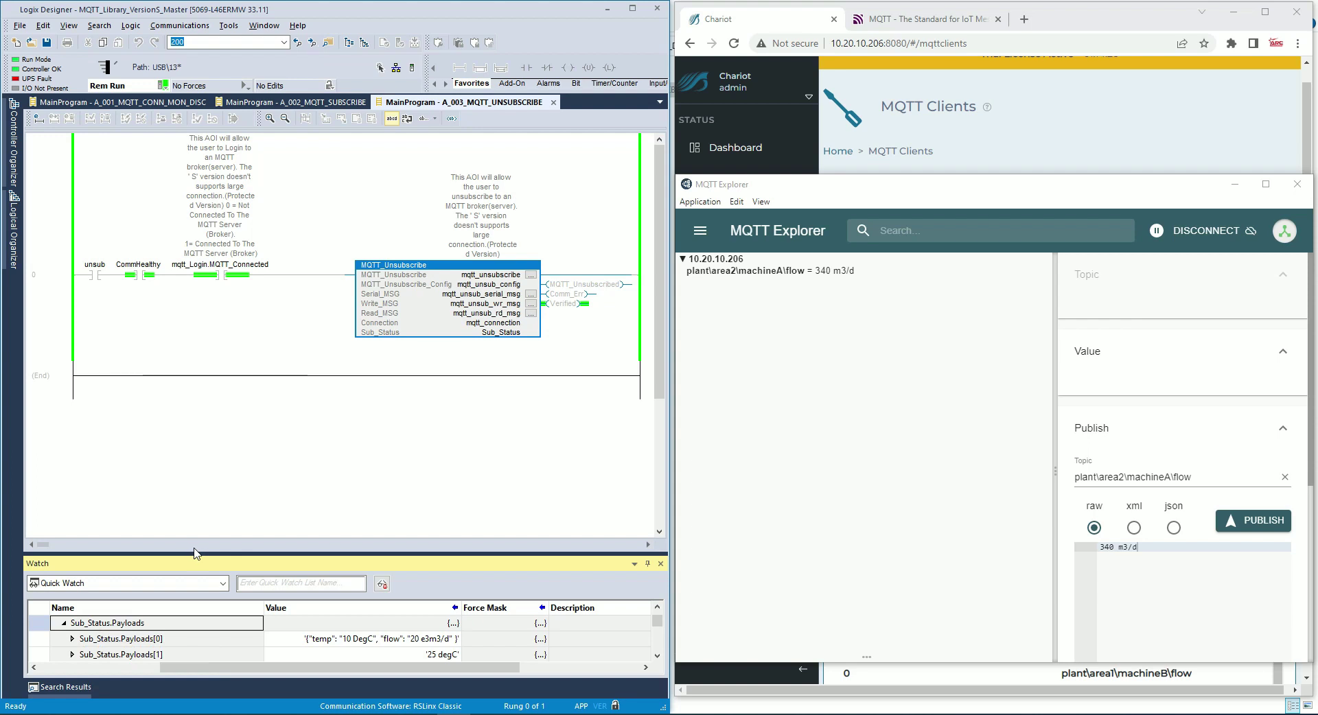
left_click_drag(196, 552, 196, 427)
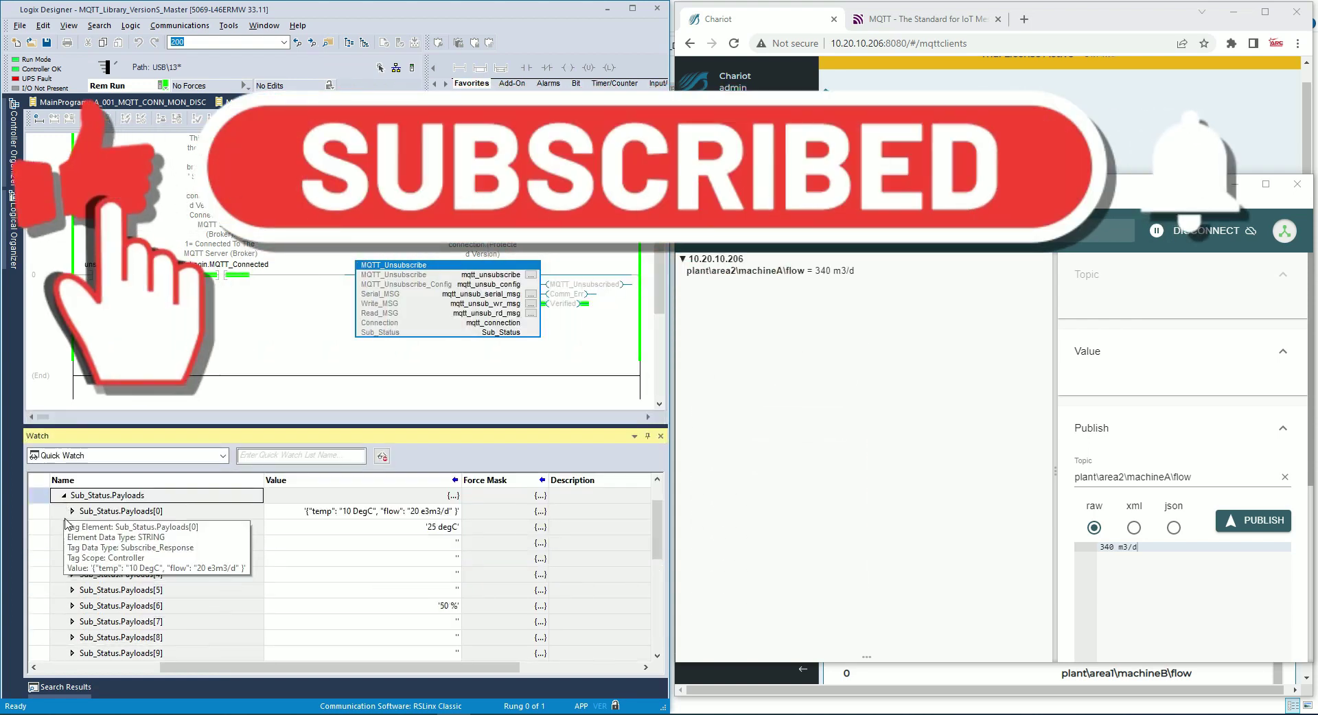
left_click(64, 495)
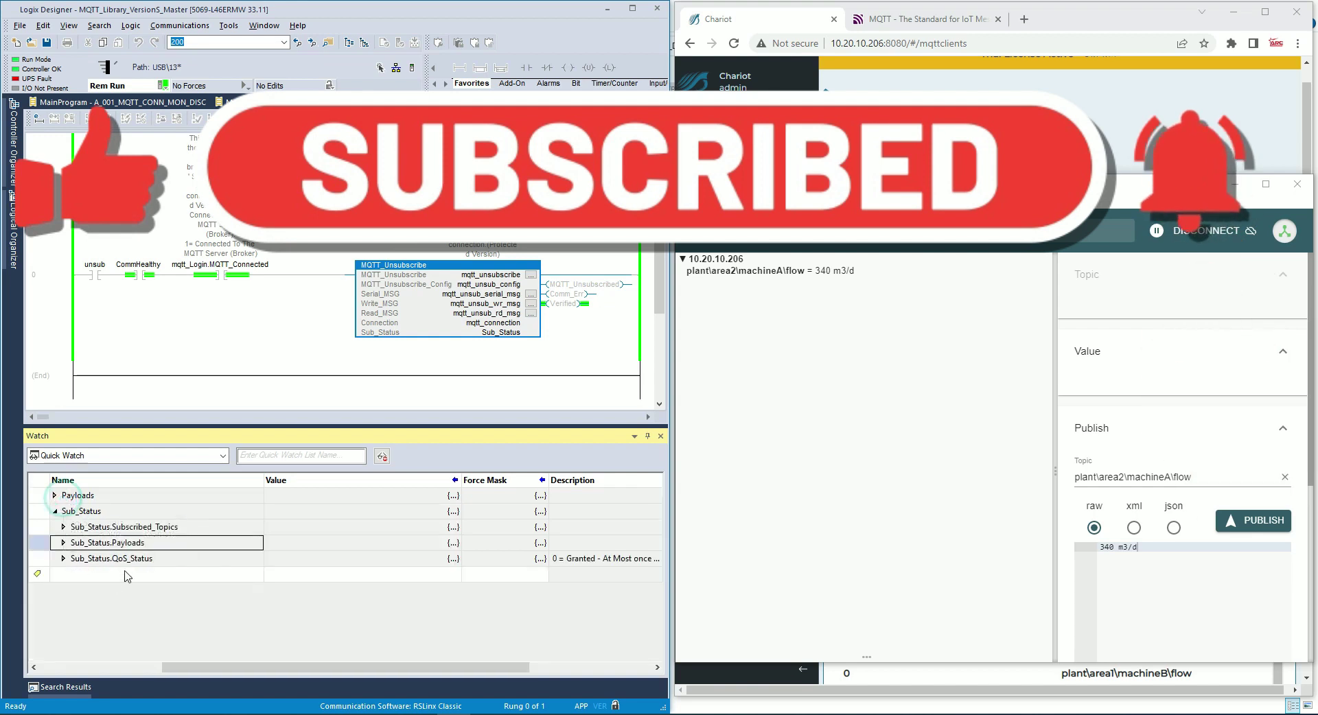
left_click(63, 527)
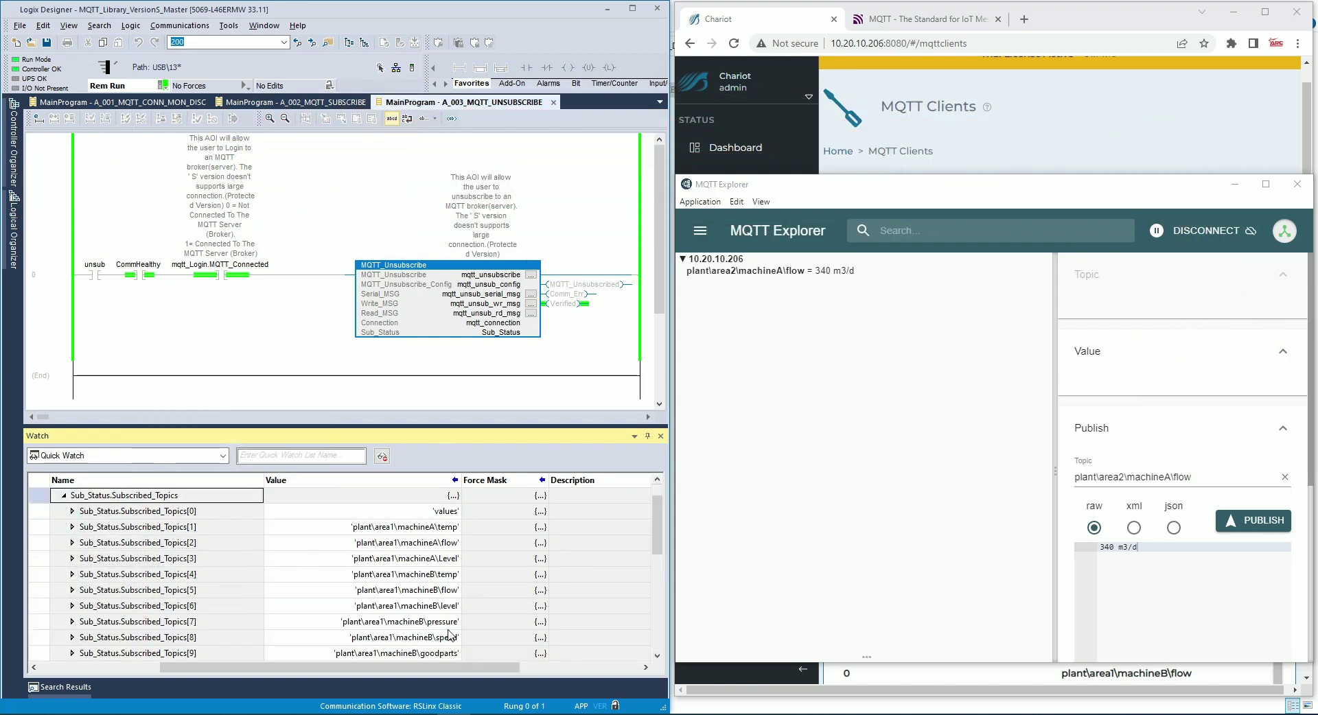
Step: Toggle the rung 0 unsub contact true and confirm Subscribed_Topics [3], [5], [9] are emptied
left_click(94, 276)
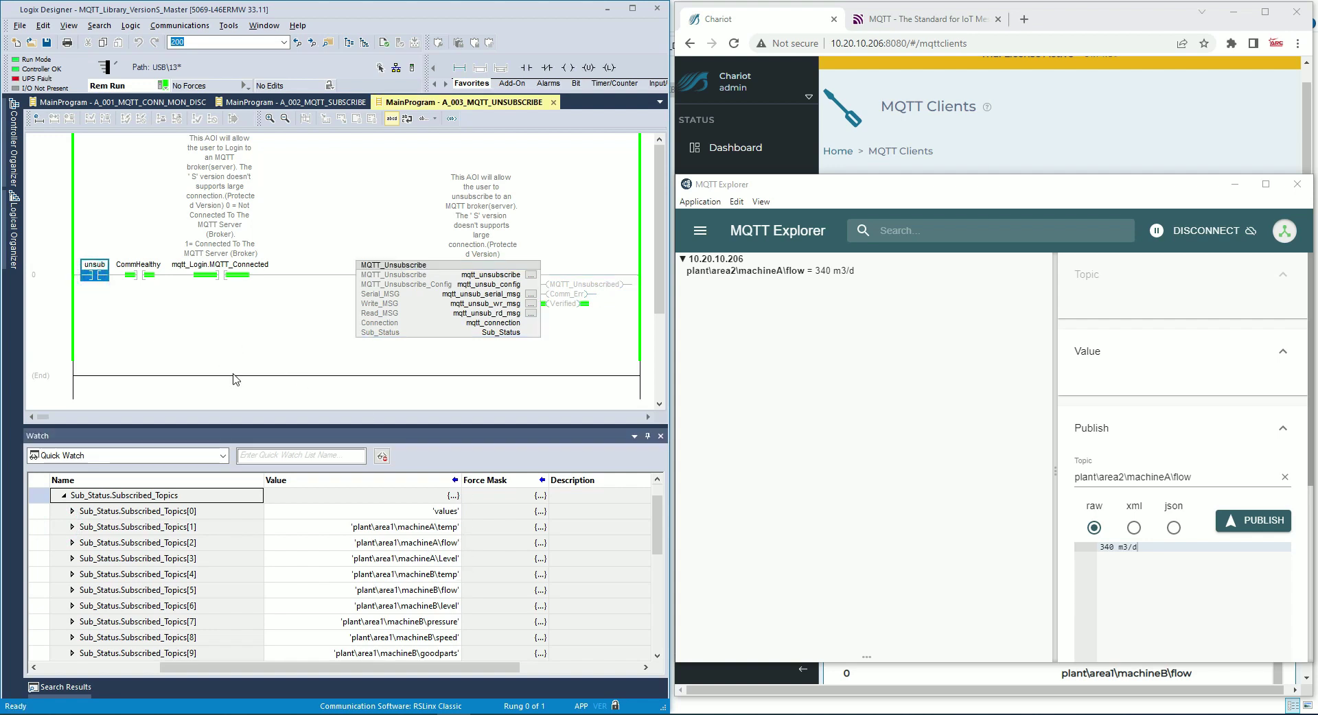
key("ctrl+t")
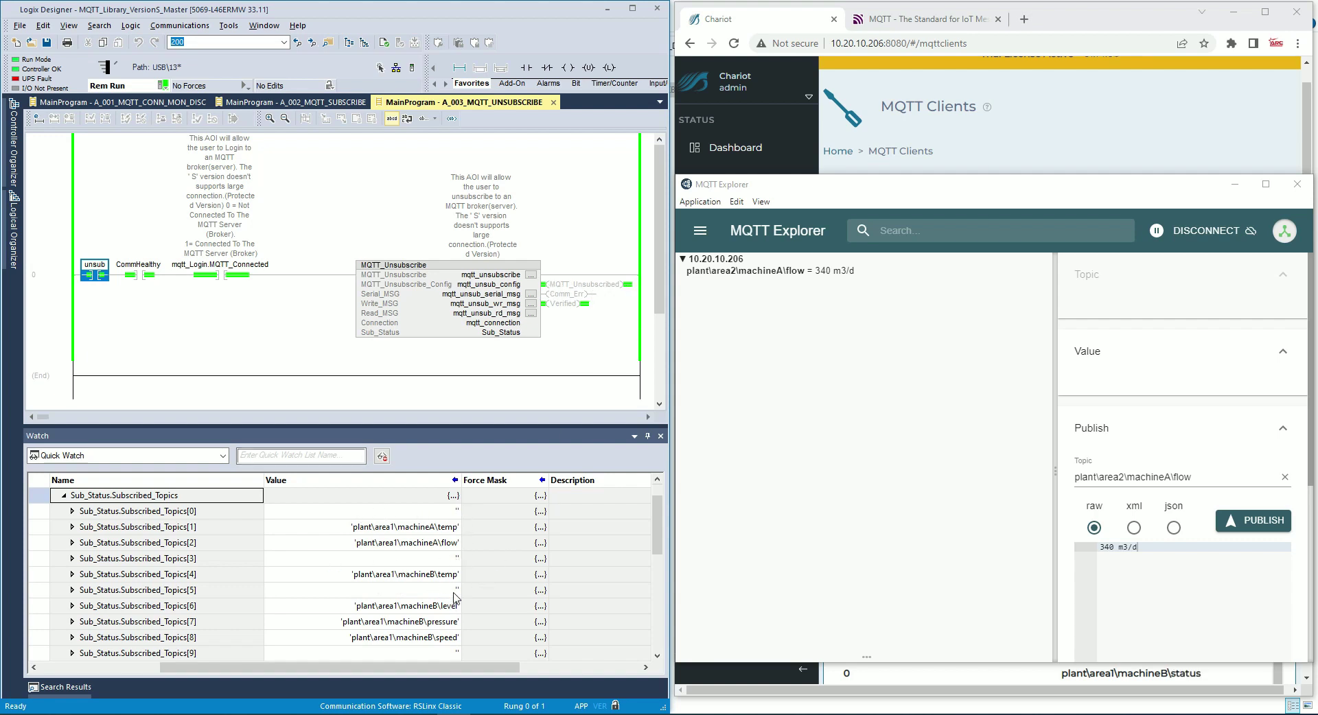
scroll(456, 596, "down", 1)
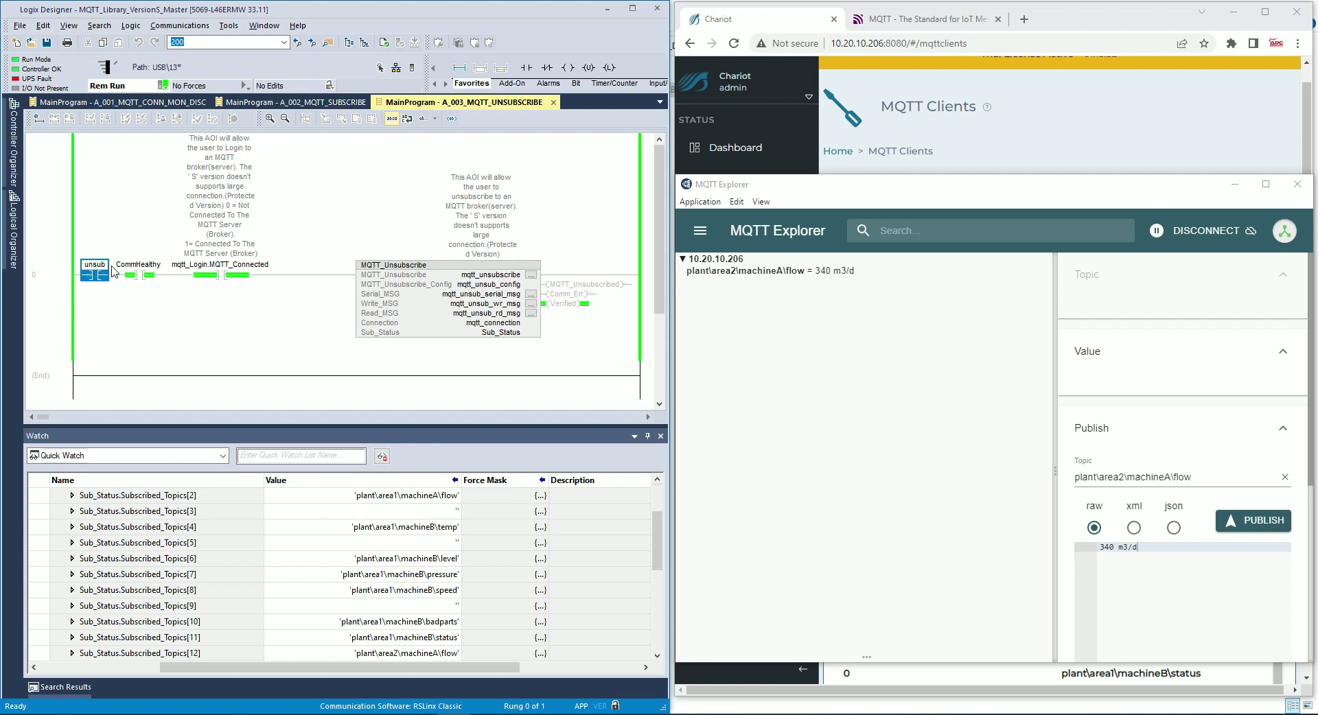
Step: On A_002_MQTT_SUBSCRIBE, toggle the tog contact to resubscribe and check Subscribed_Topics from Topics[0]
left_click(309, 102)
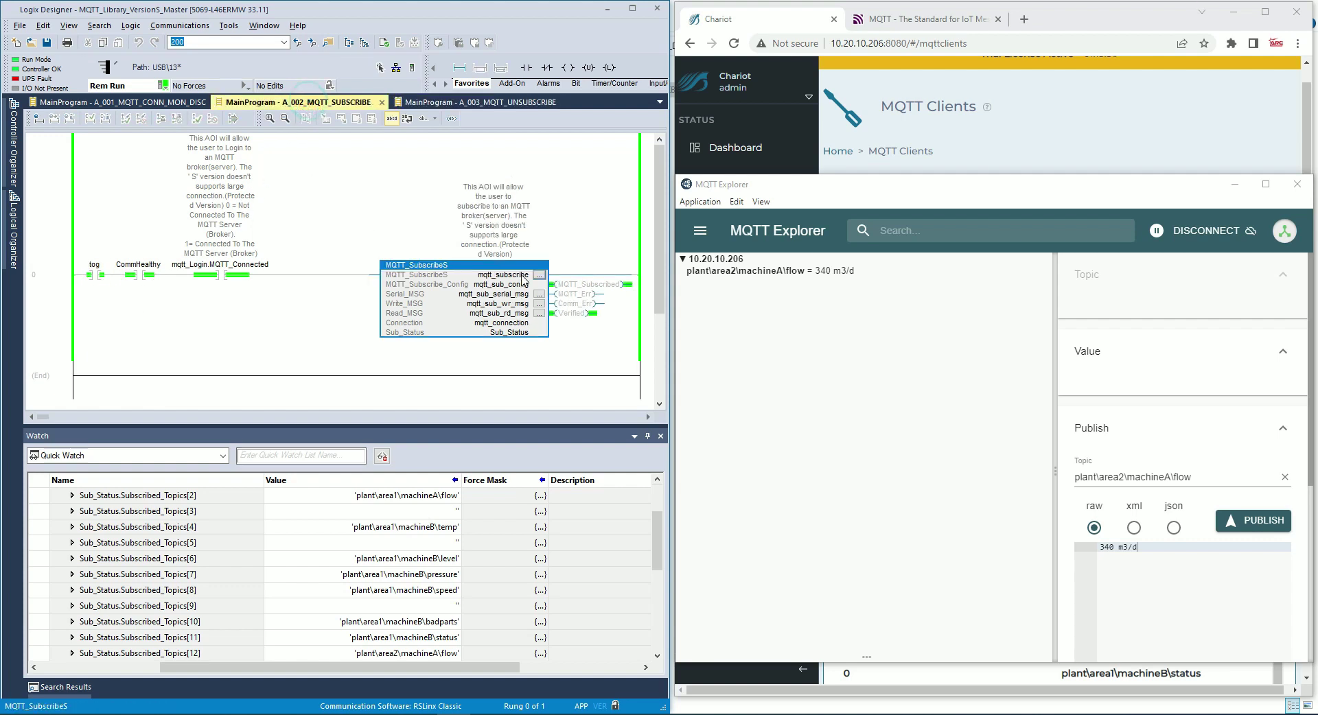
left_click(98, 276)
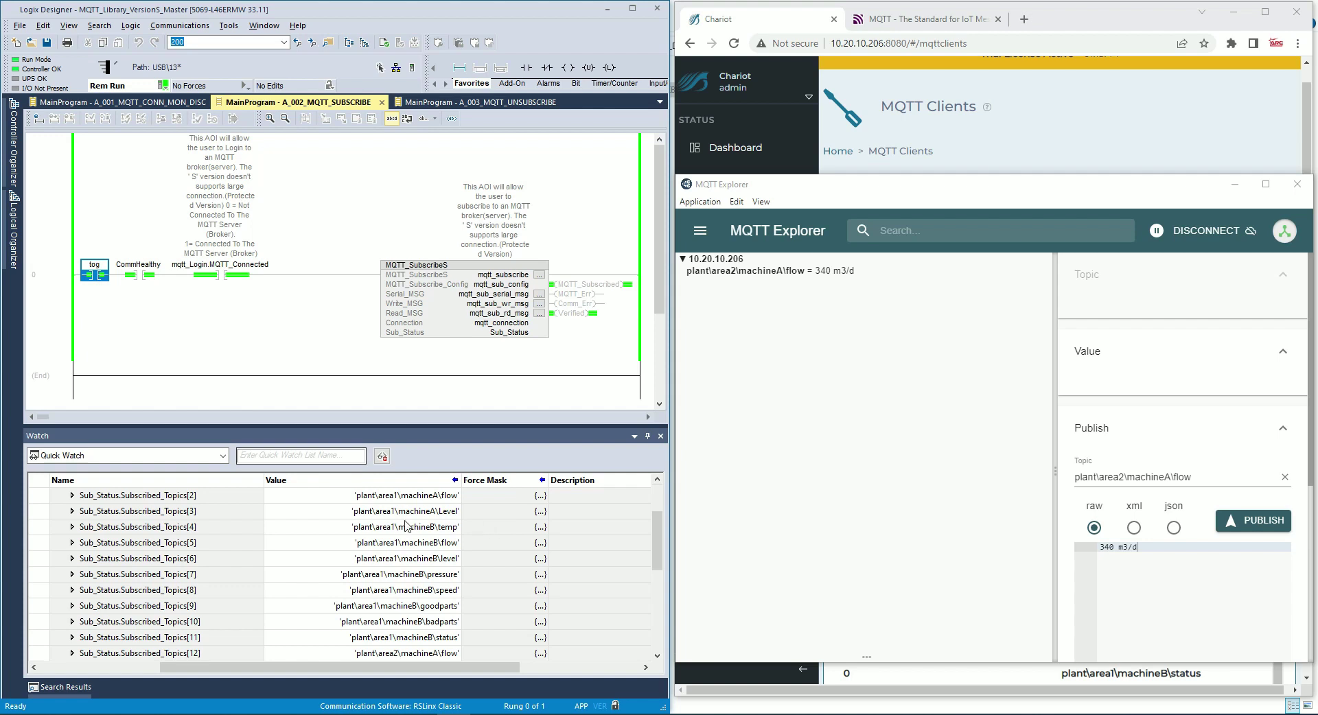
scroll(441, 520, "up", 1)
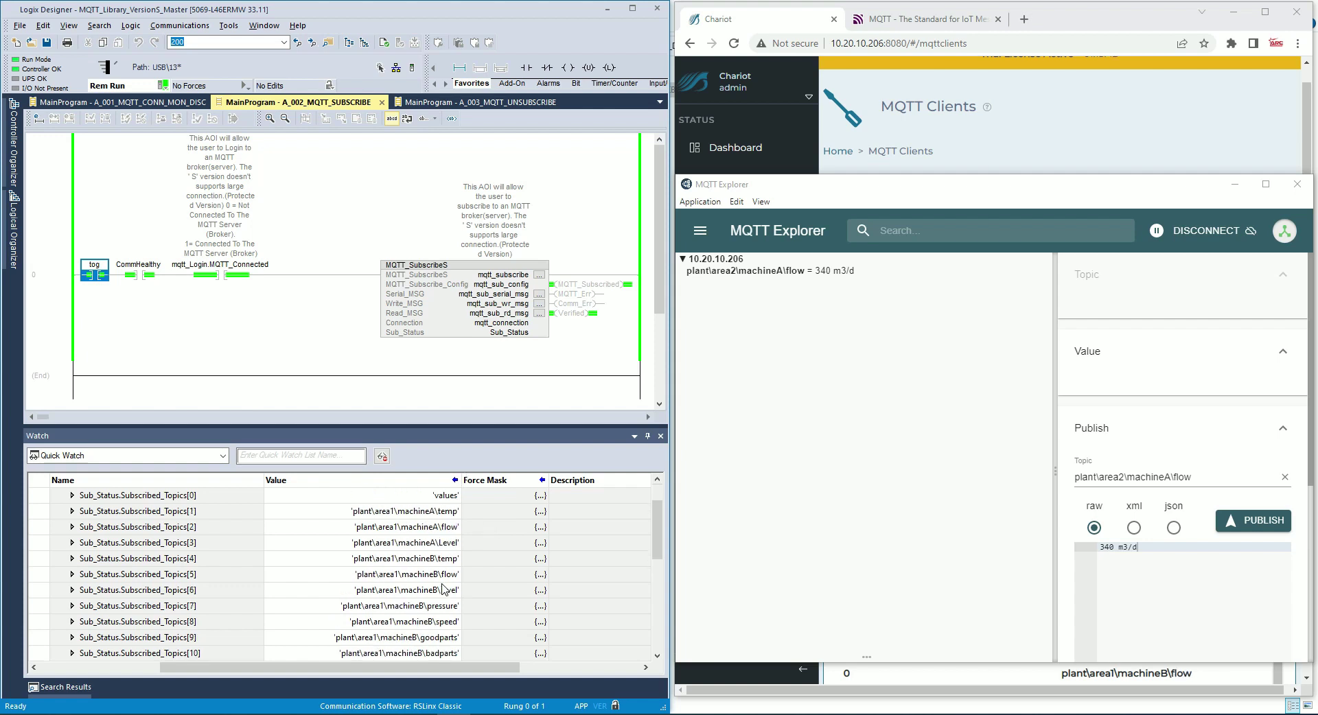